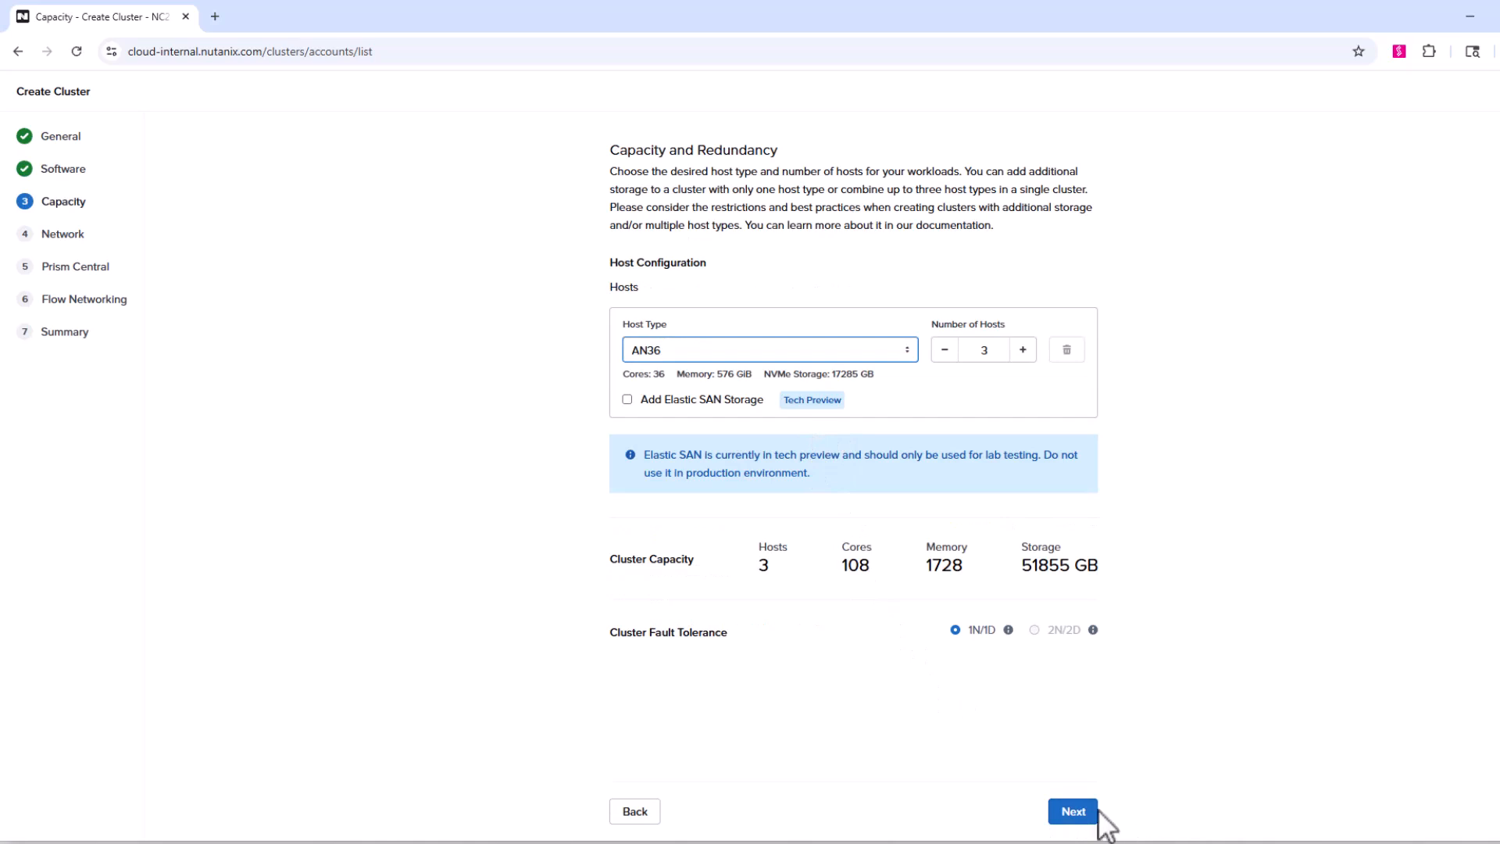
Accept the host capacity, then use existing network resources with TME_Shared as the cluster's resource group.
click(1076, 812)
click(846, 317)
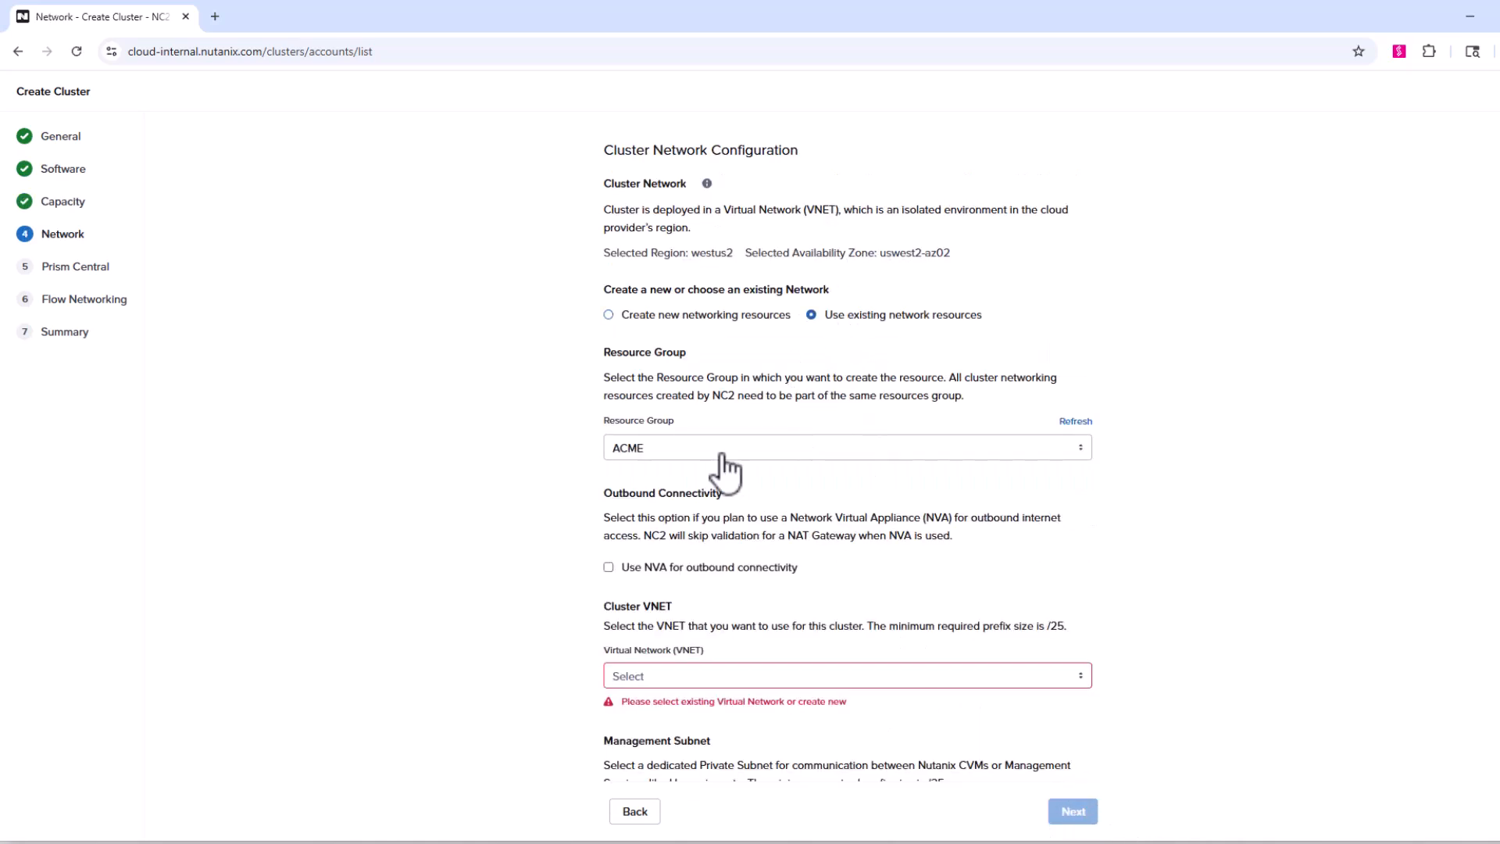
click(645, 448)
scroll(663, 625, down, 3)
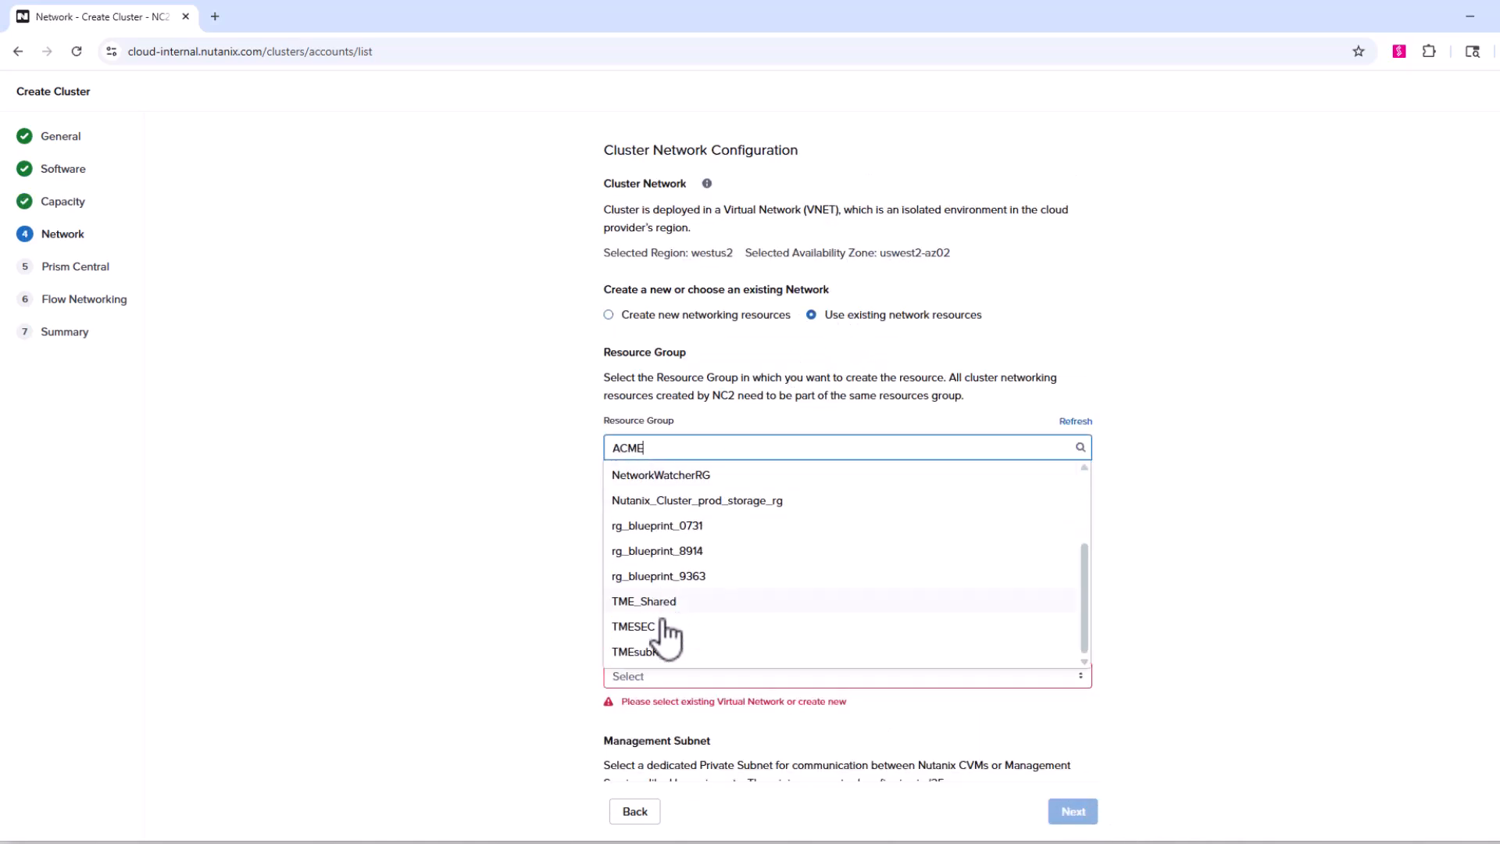
click(644, 601)
Choose the nc2Nodes management subnet, set cluster access to Azure VPN with Virtual WAN enabled, and accept the network settings.
scroll(631, 593, down, 3)
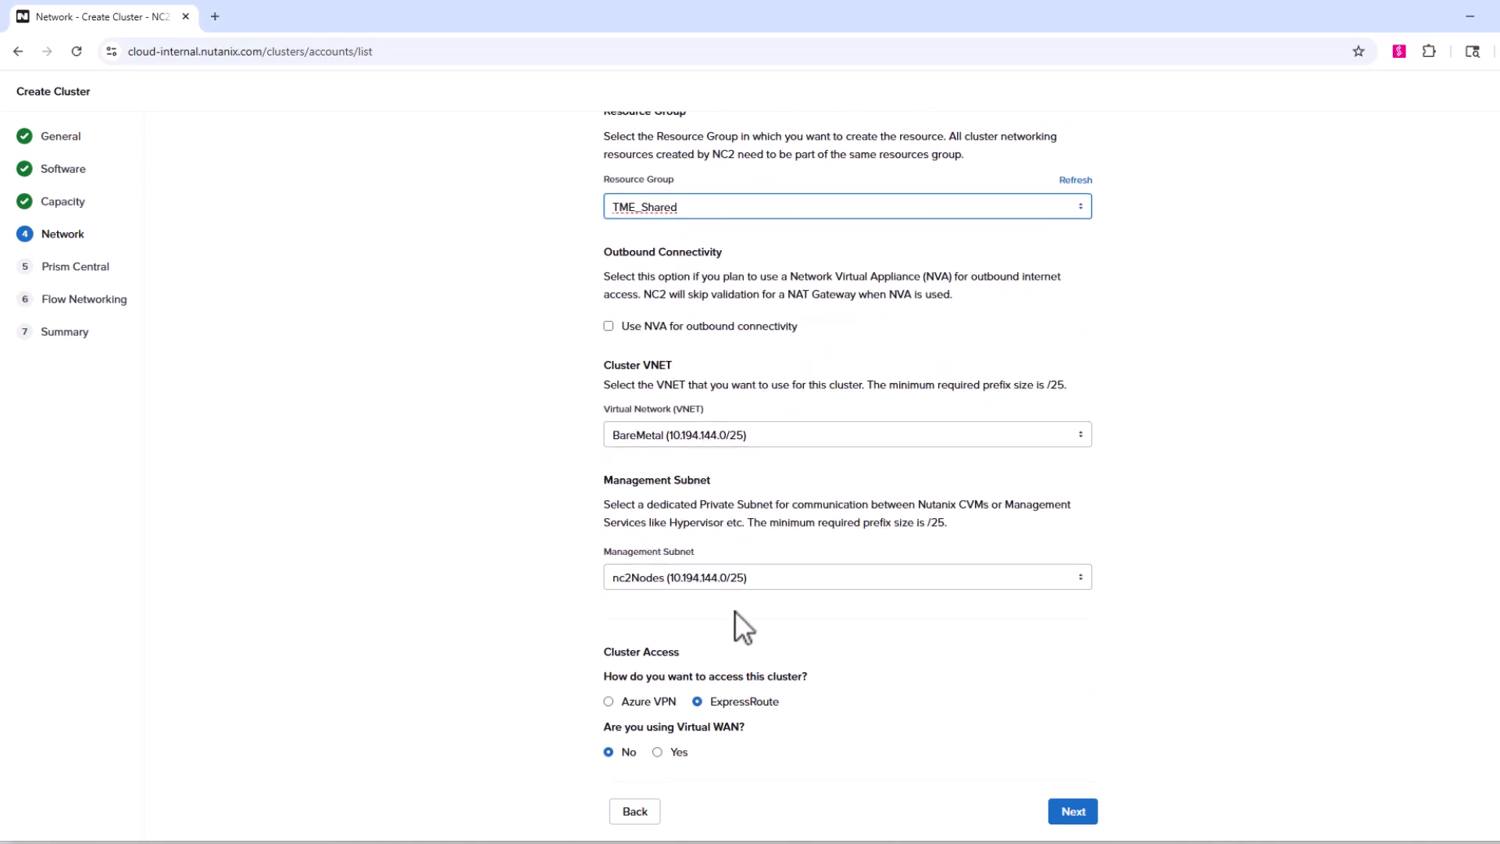
click(726, 578)
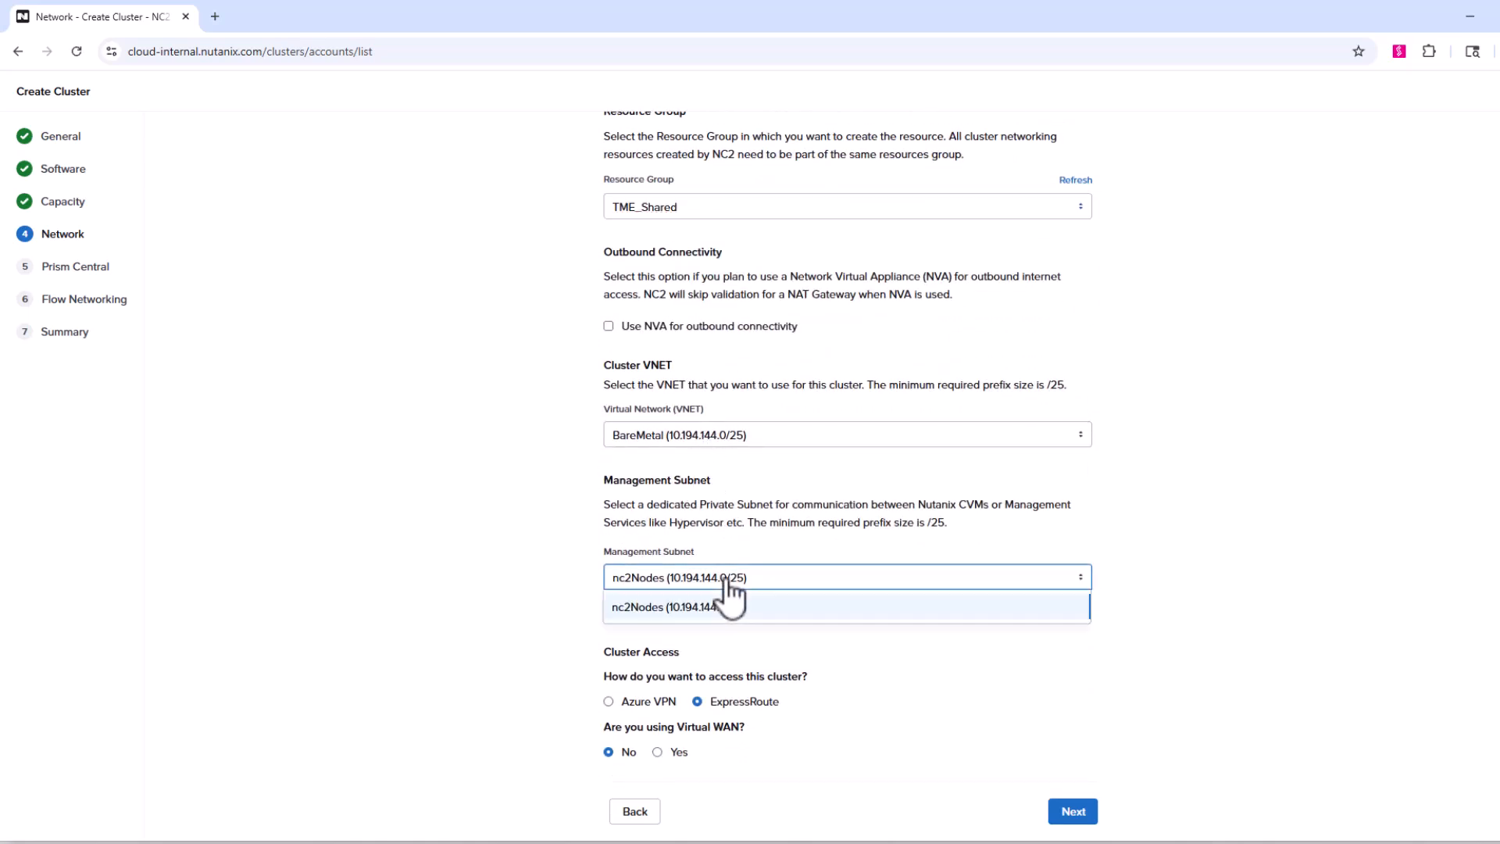
click(725, 603)
click(609, 701)
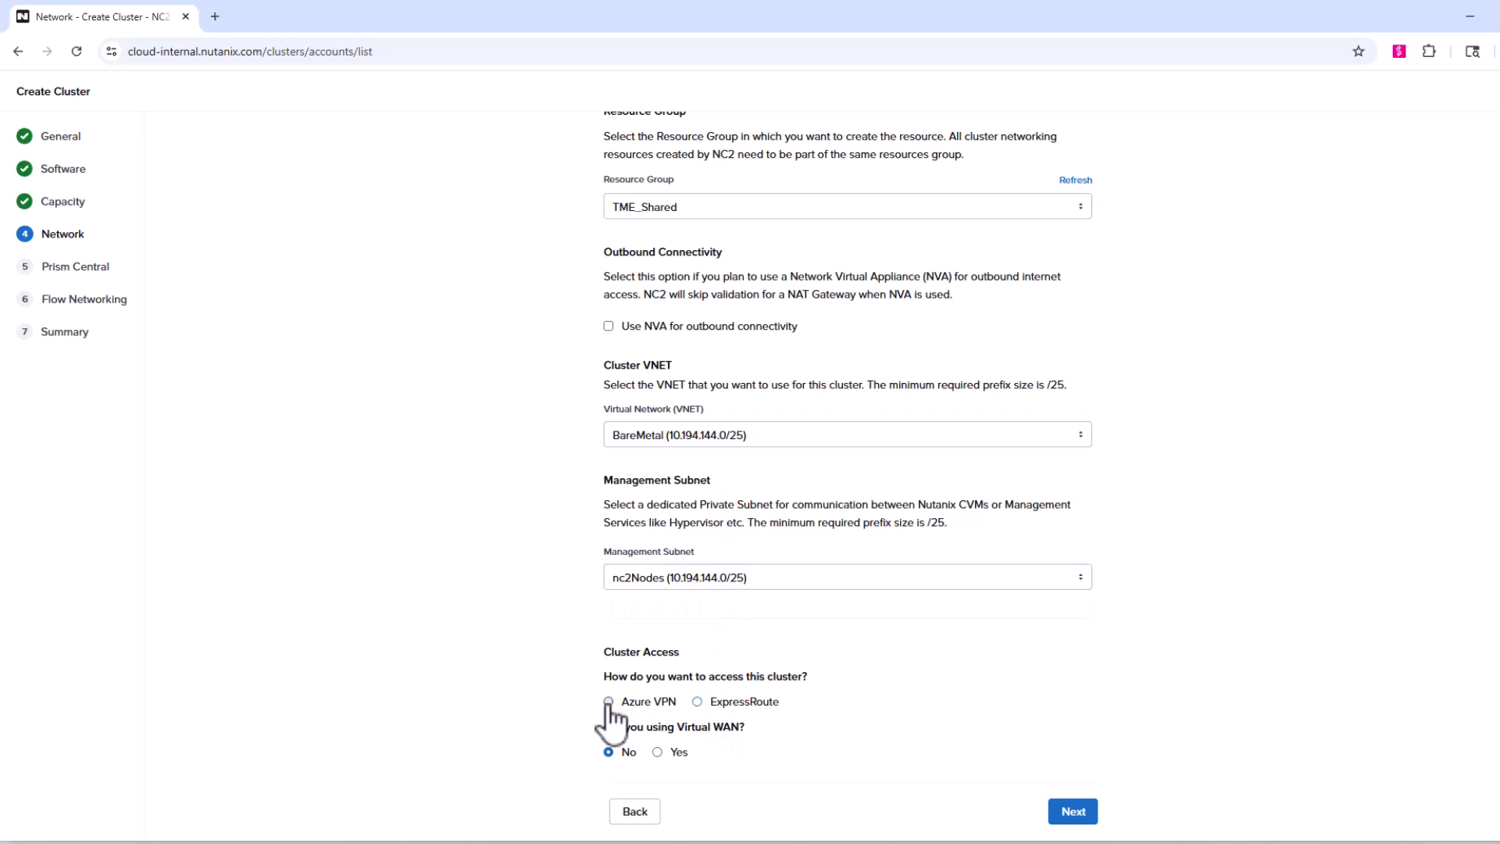
click(660, 752)
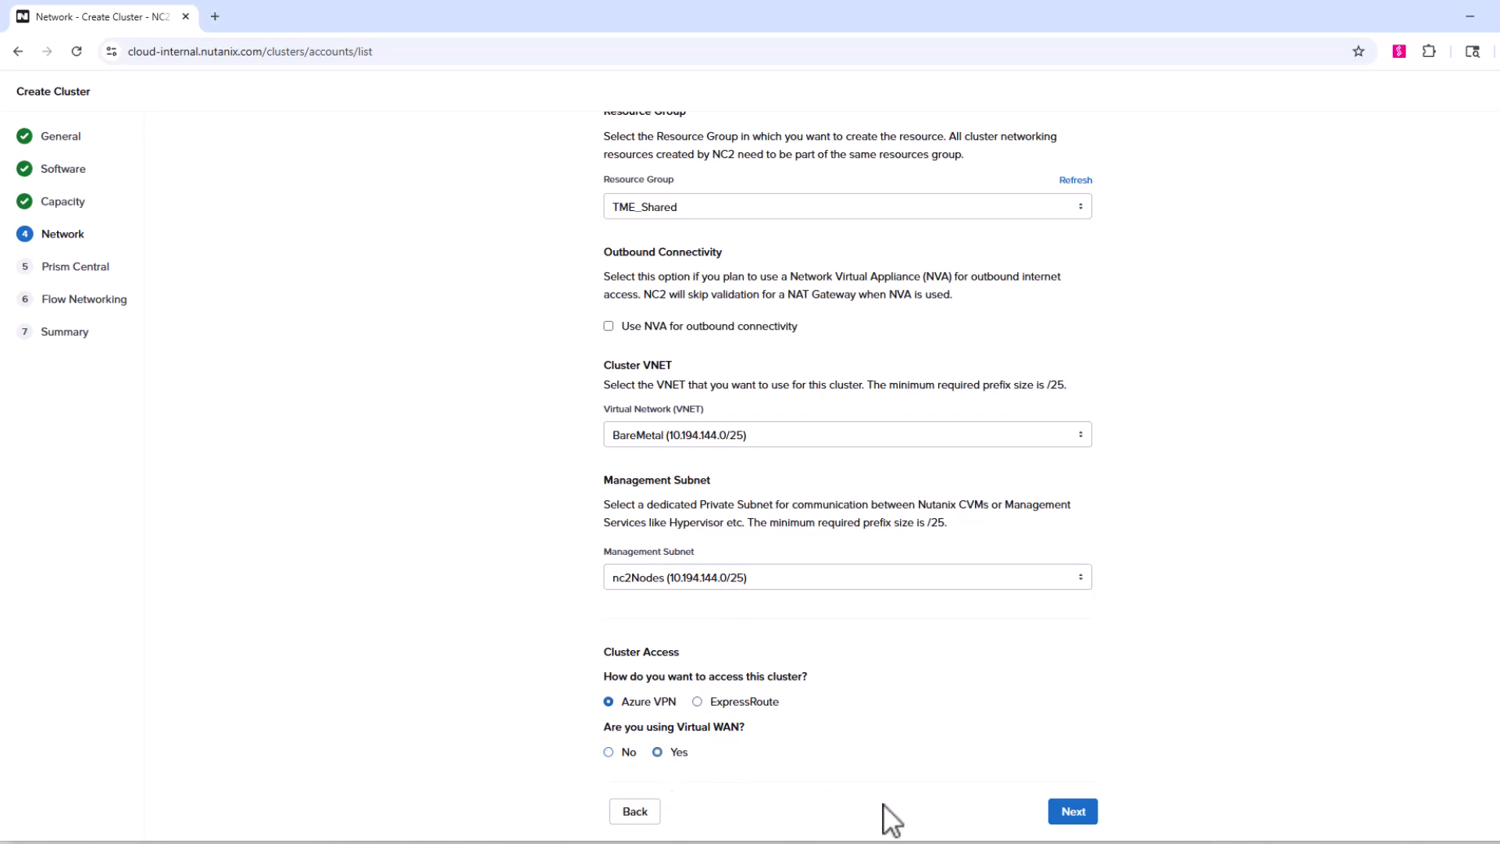
click(1072, 812)
Set the VM size of the new Prism Central deployment to Large.
click(746, 360)
click(695, 435)
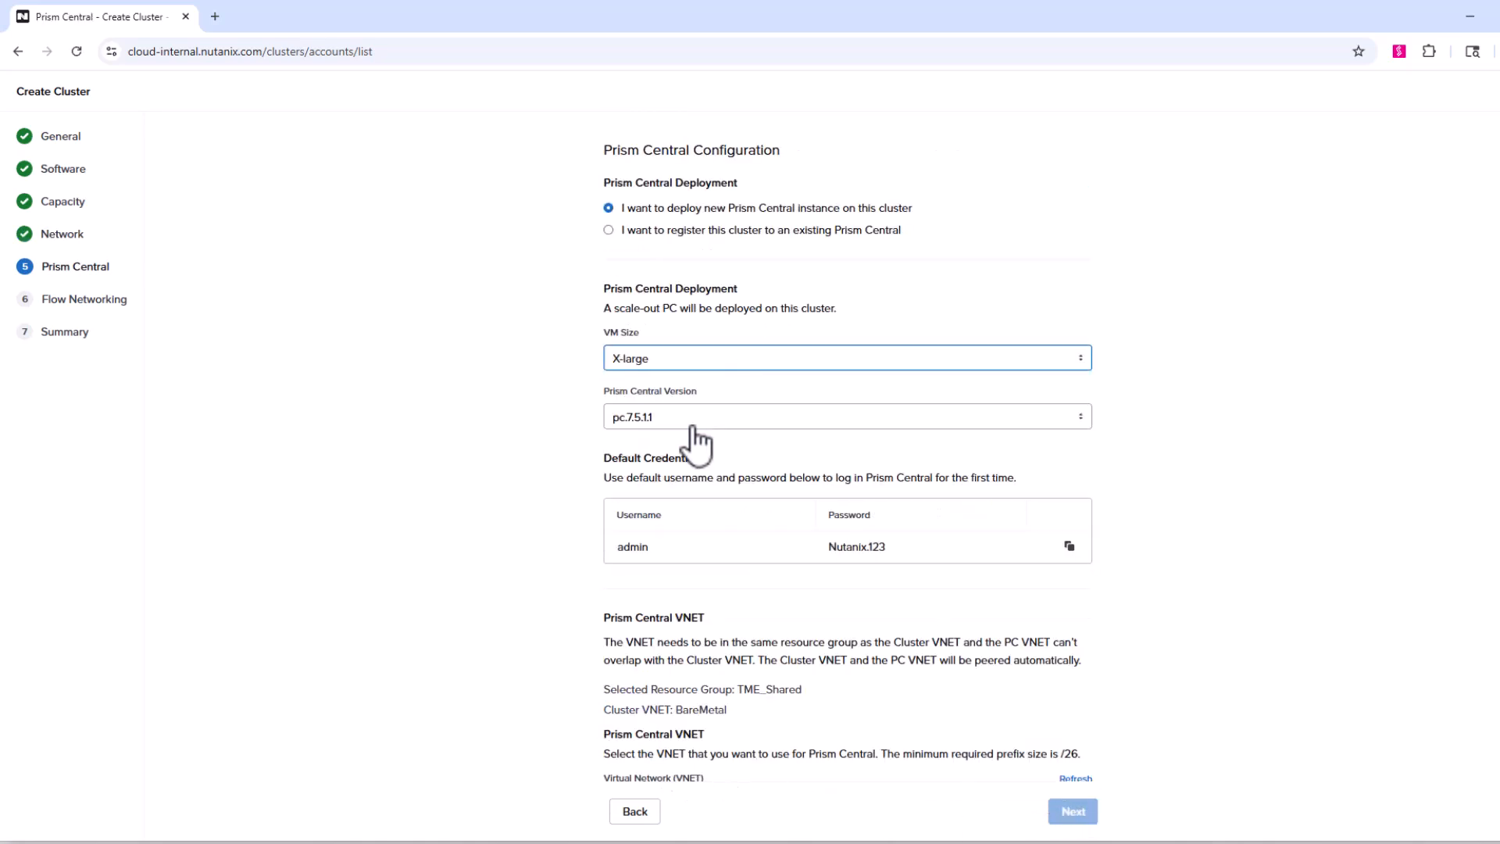
click(677, 363)
click(662, 412)
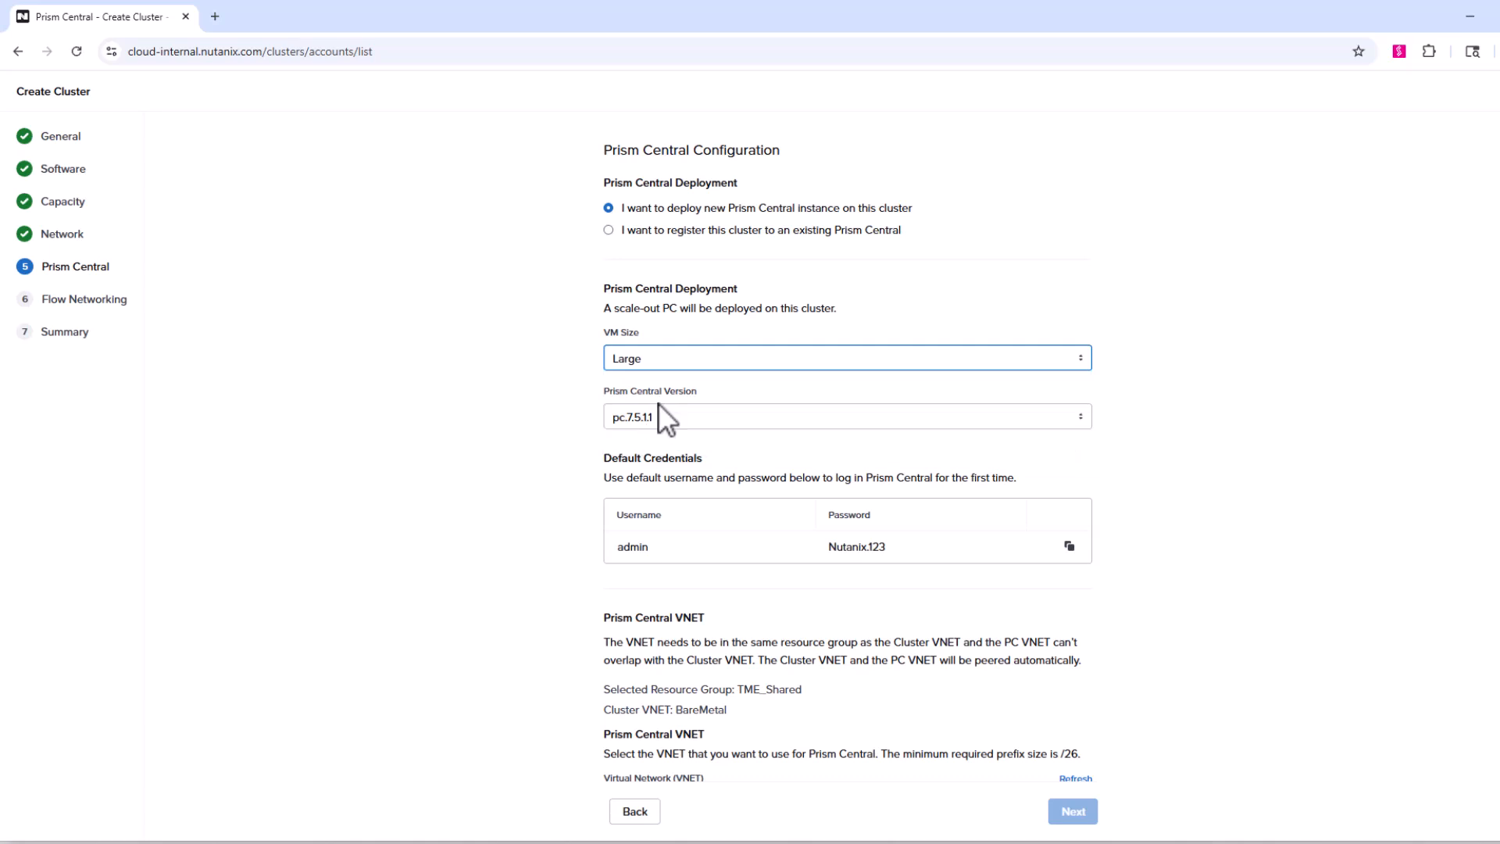
Choose NC2Management (10.194.146.0/23) as the Prism Central VNET and accept the Prism Central configuration.
scroll(678, 515, down, 3)
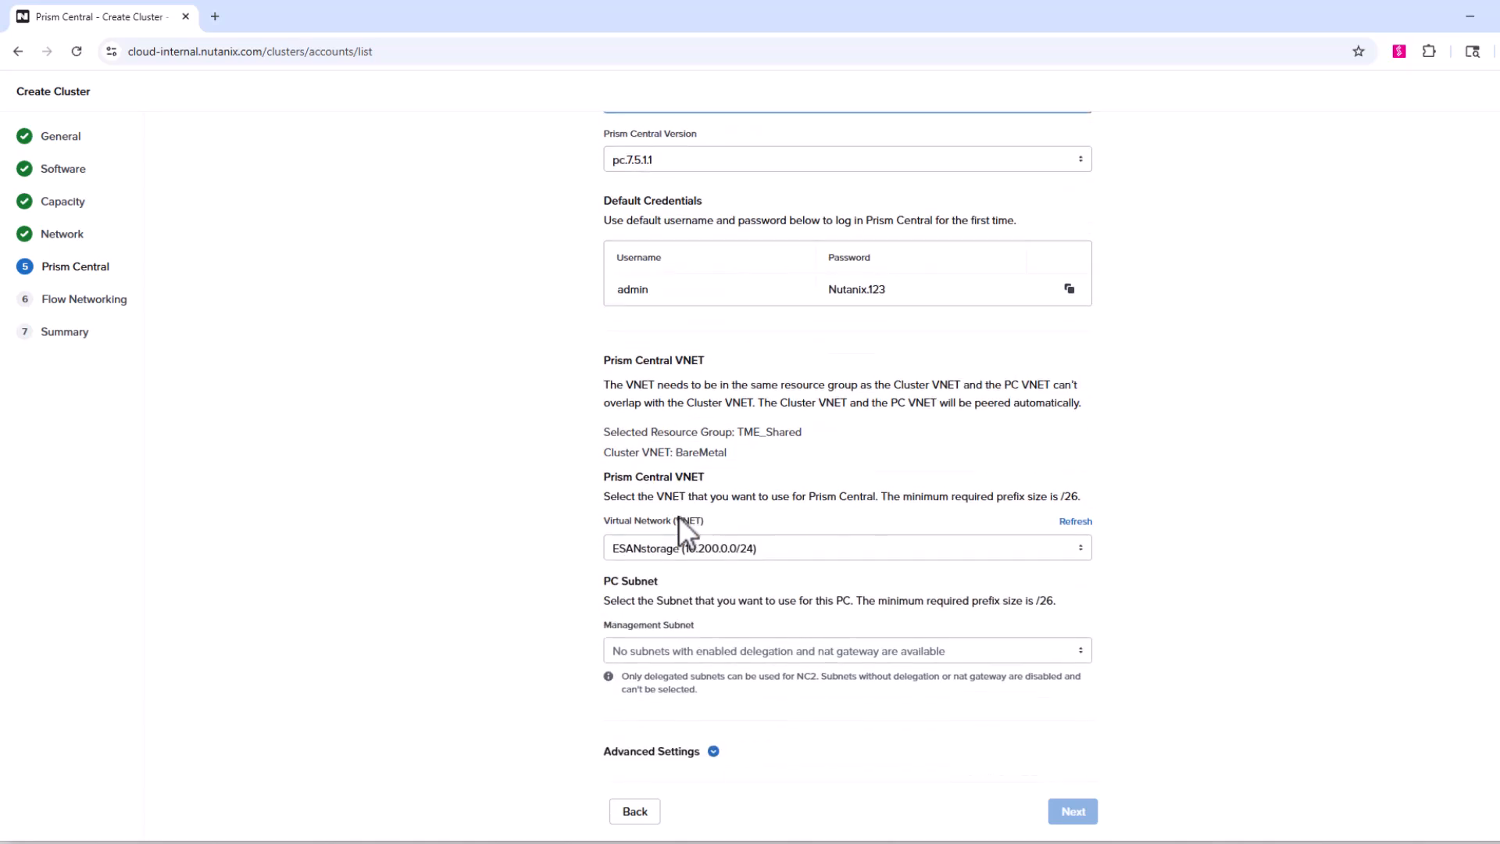
click(709, 549)
click(714, 602)
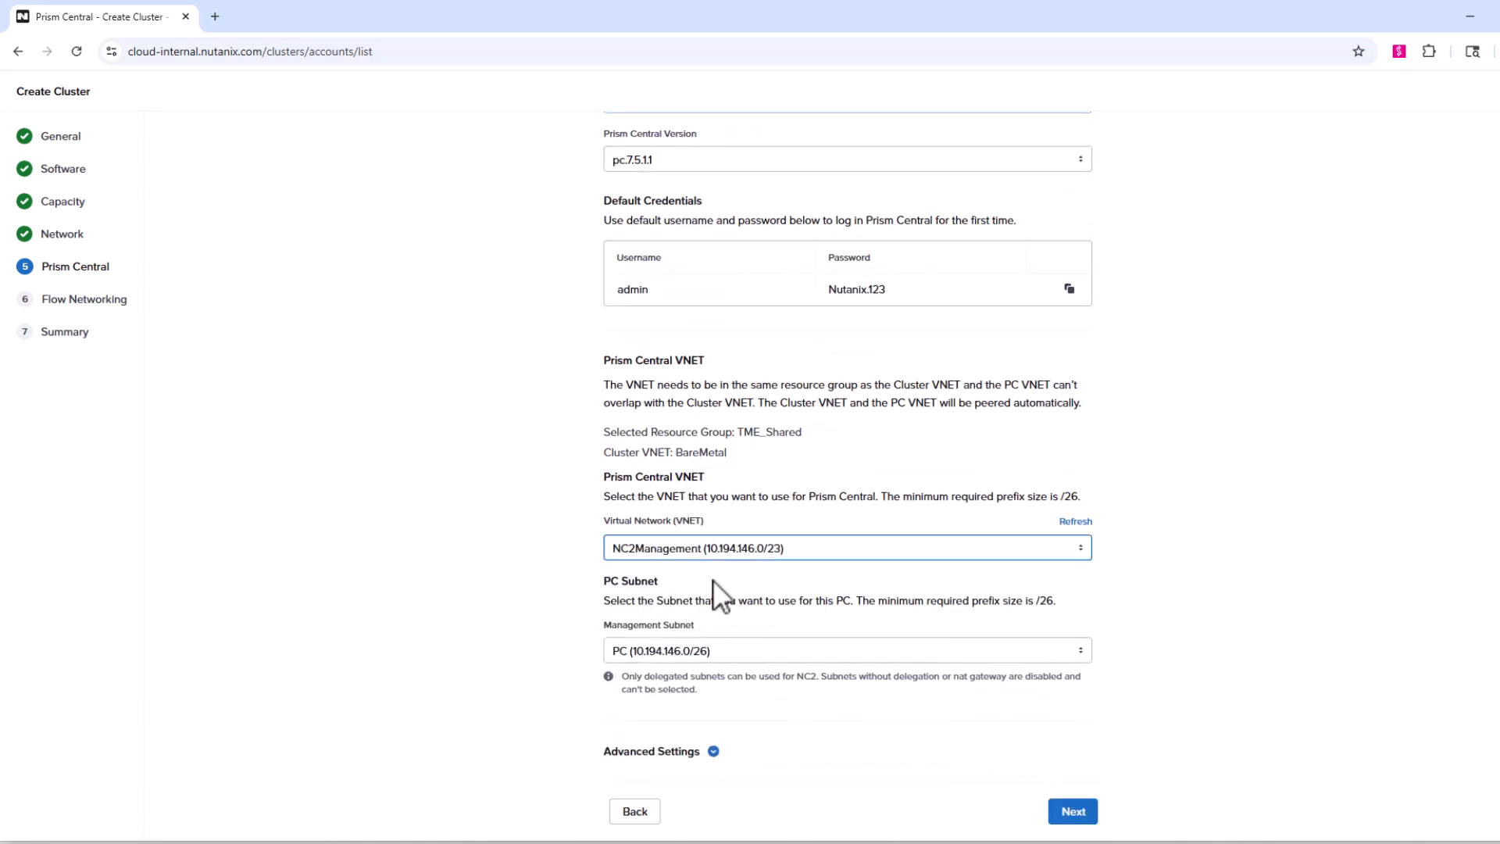
click(1073, 809)
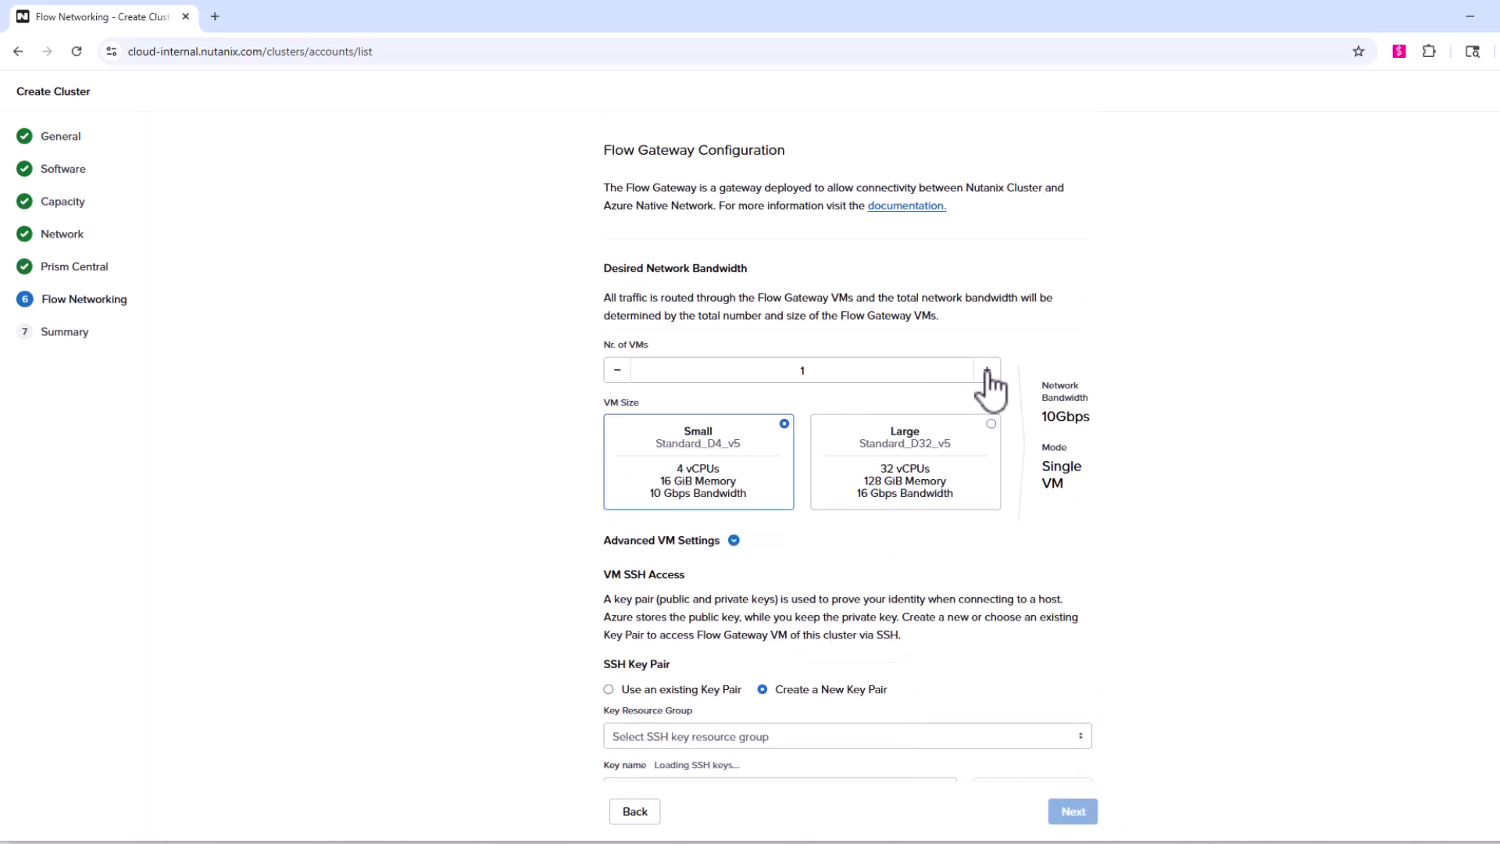
Raise the number of Flow Gateway VMs to 2 and use the existing SSH key pair tmeshared.
click(986, 370)
scroll(813, 573, down, 4)
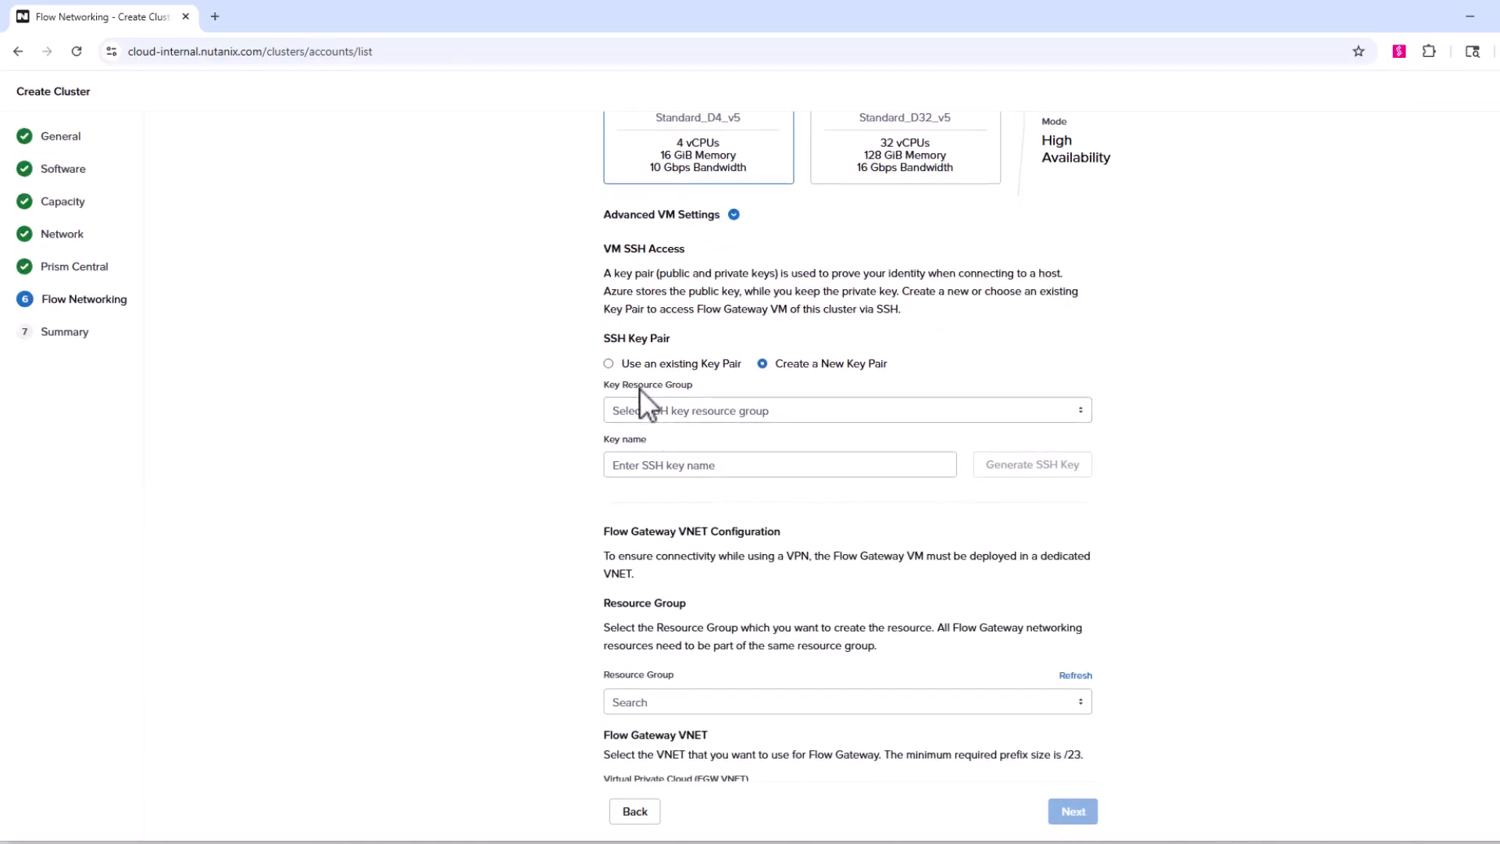
click(655, 364)
click(656, 412)
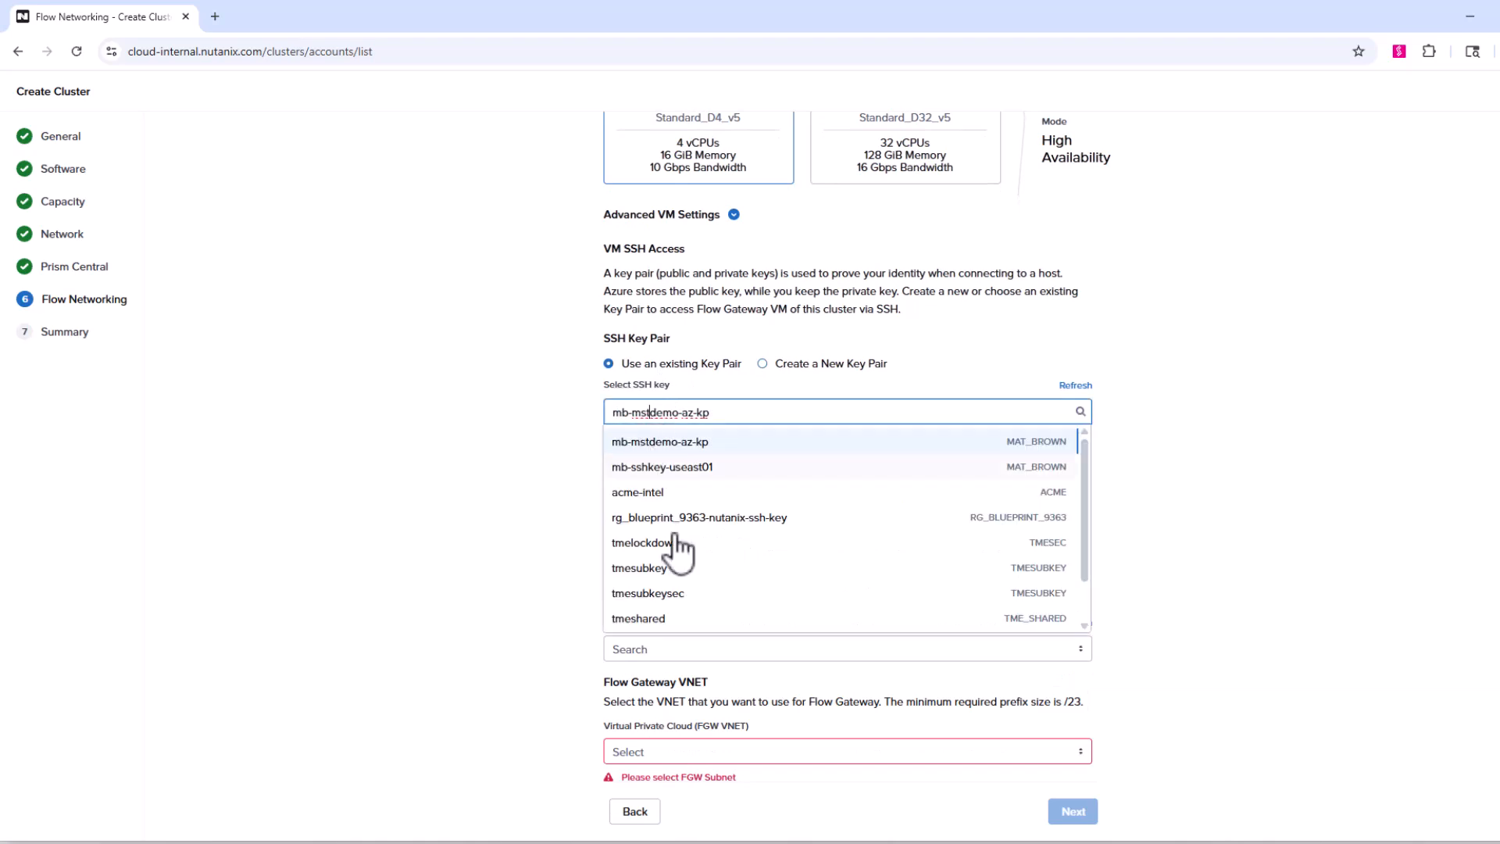
click(707, 618)
Set the Flow Gateway resource group to TME_Shared and its VNET to NC2Management (10.194.146.0/23).
scroll(781, 596, down, 4)
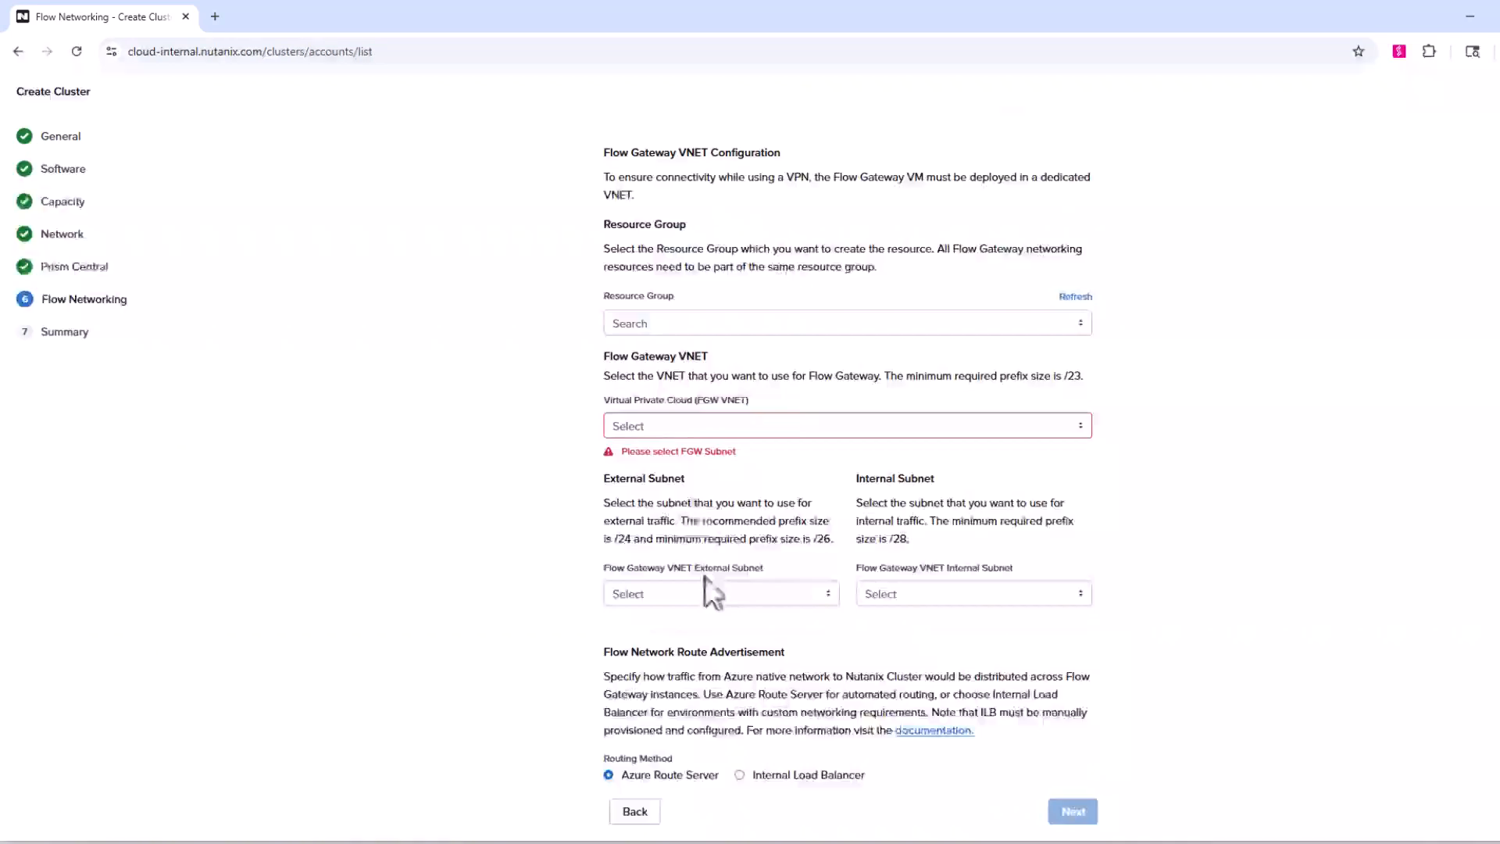
click(658, 325)
scroll(653, 508, down, 2)
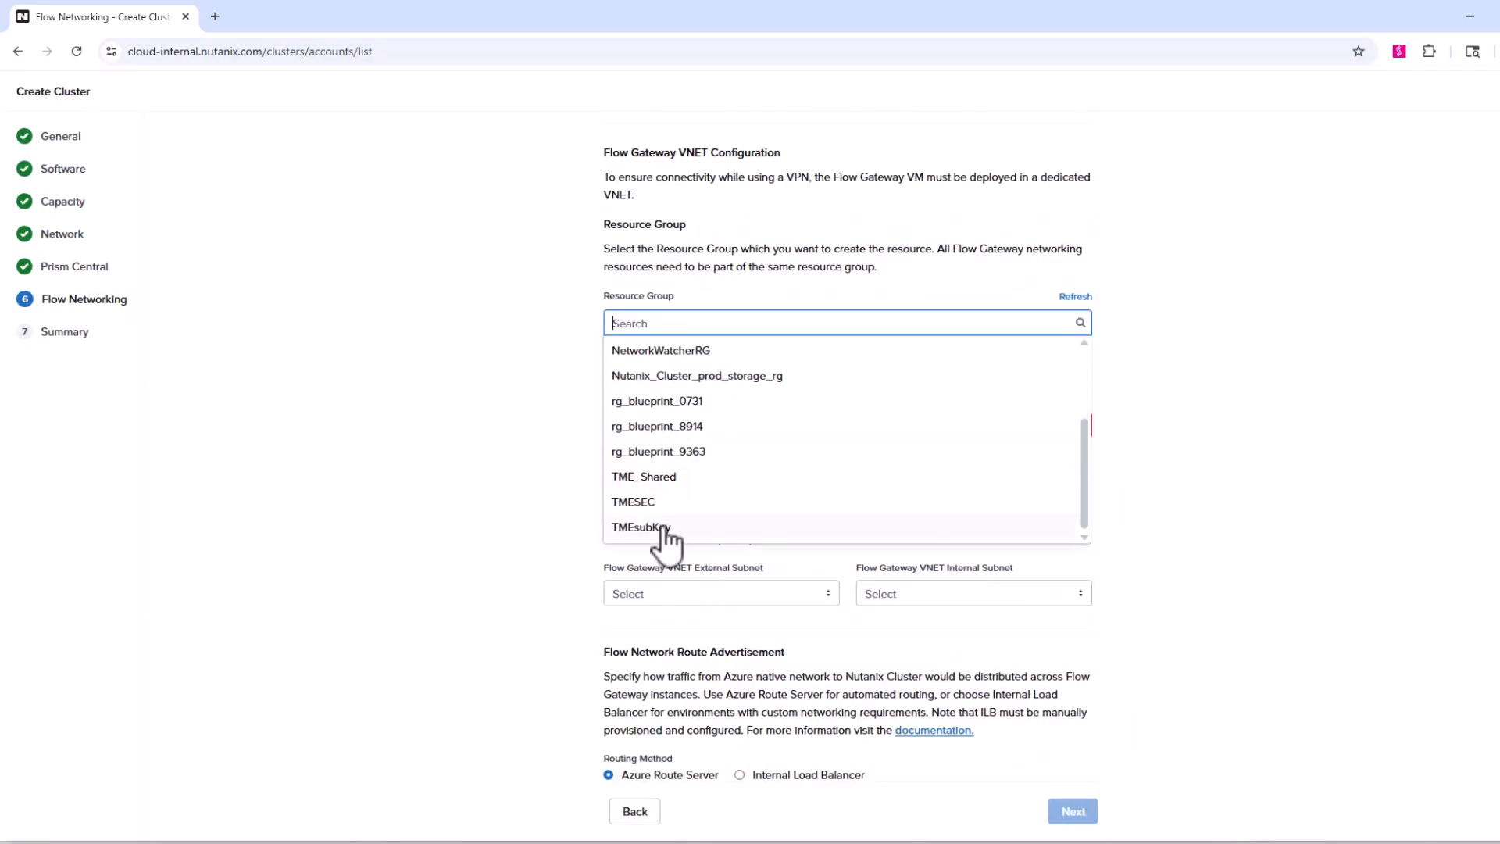
click(646, 476)
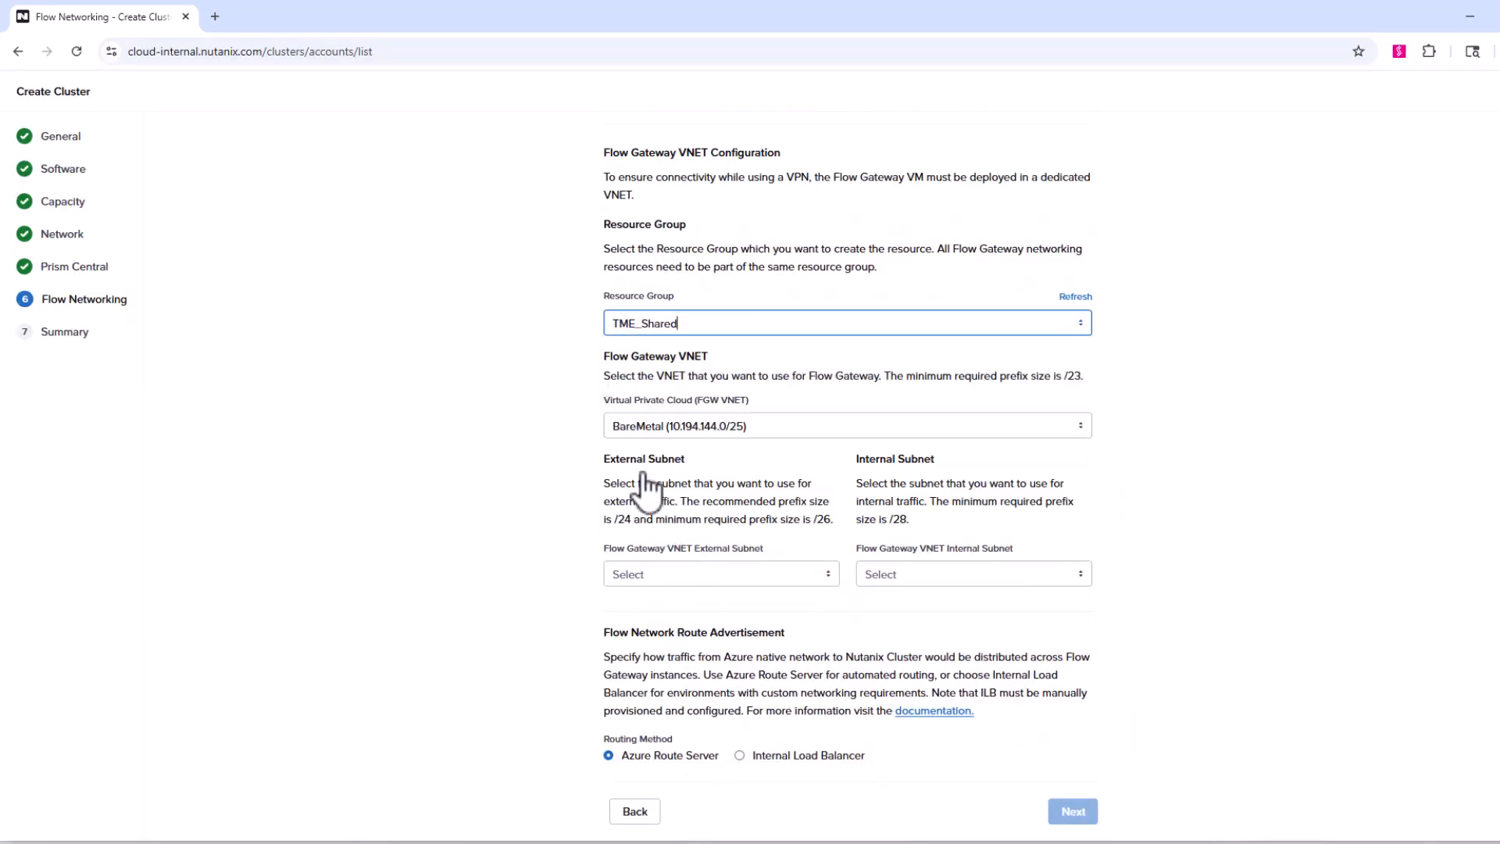
click(685, 427)
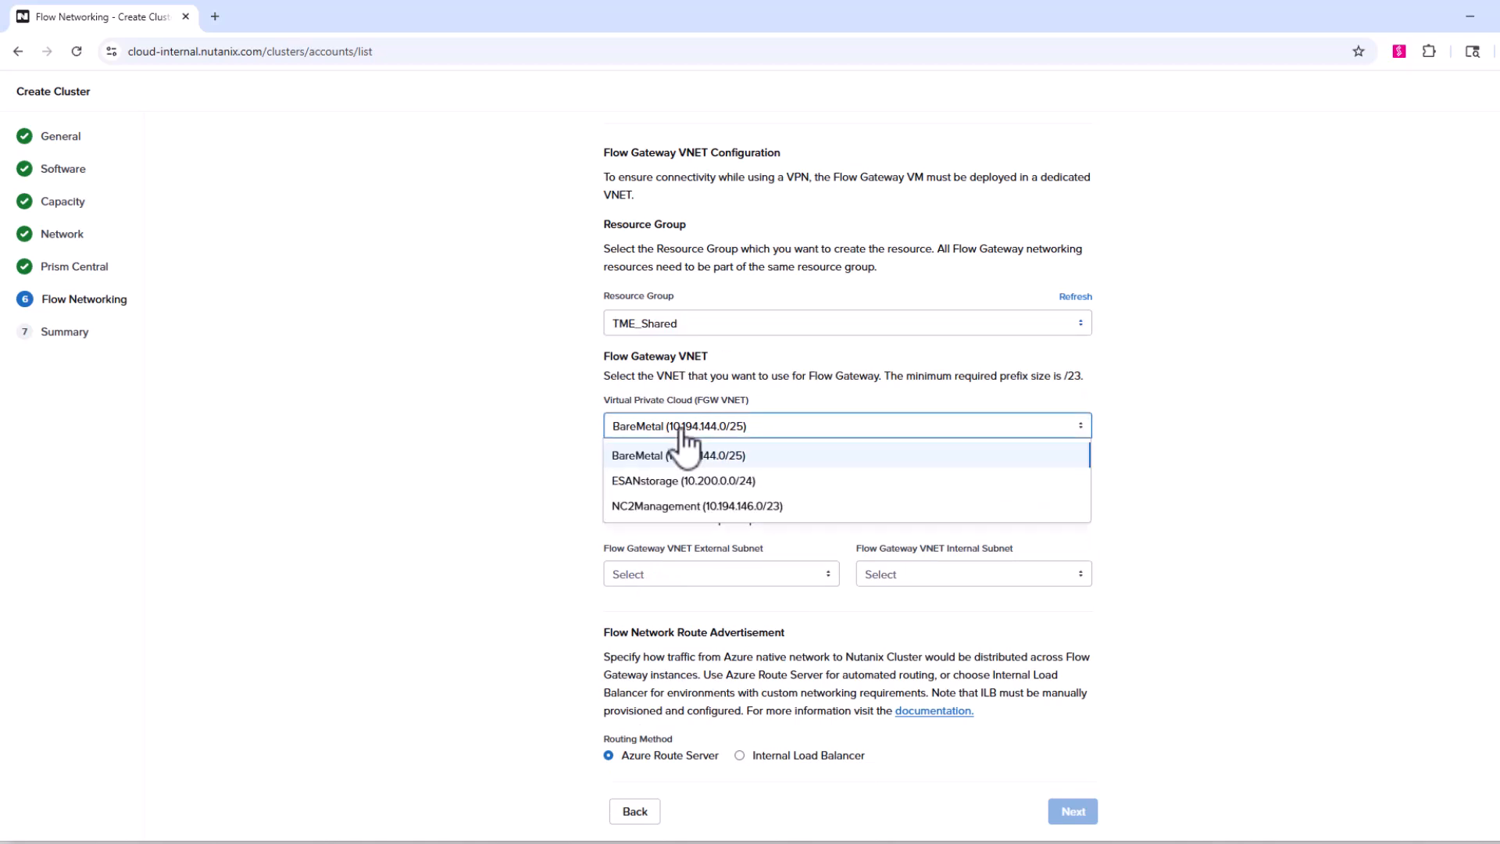
click(682, 506)
Assign FGWexternal (10.194.147.0/24) as the Flow Gateway external subnet and FGWinternal (10.194.146.64/28) as the internal subnet.
click(719, 575)
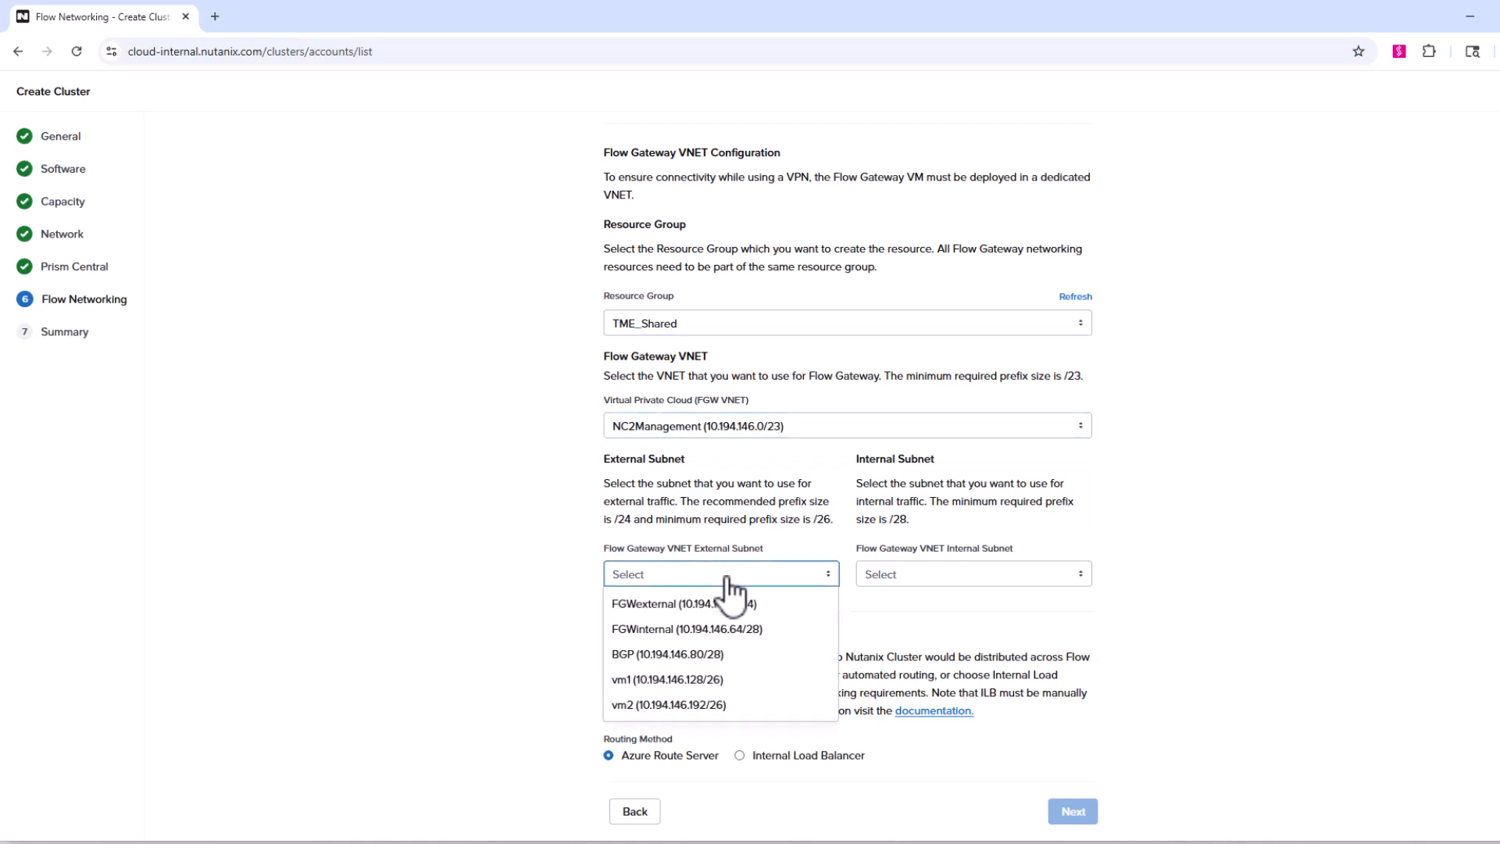
click(707, 603)
click(897, 575)
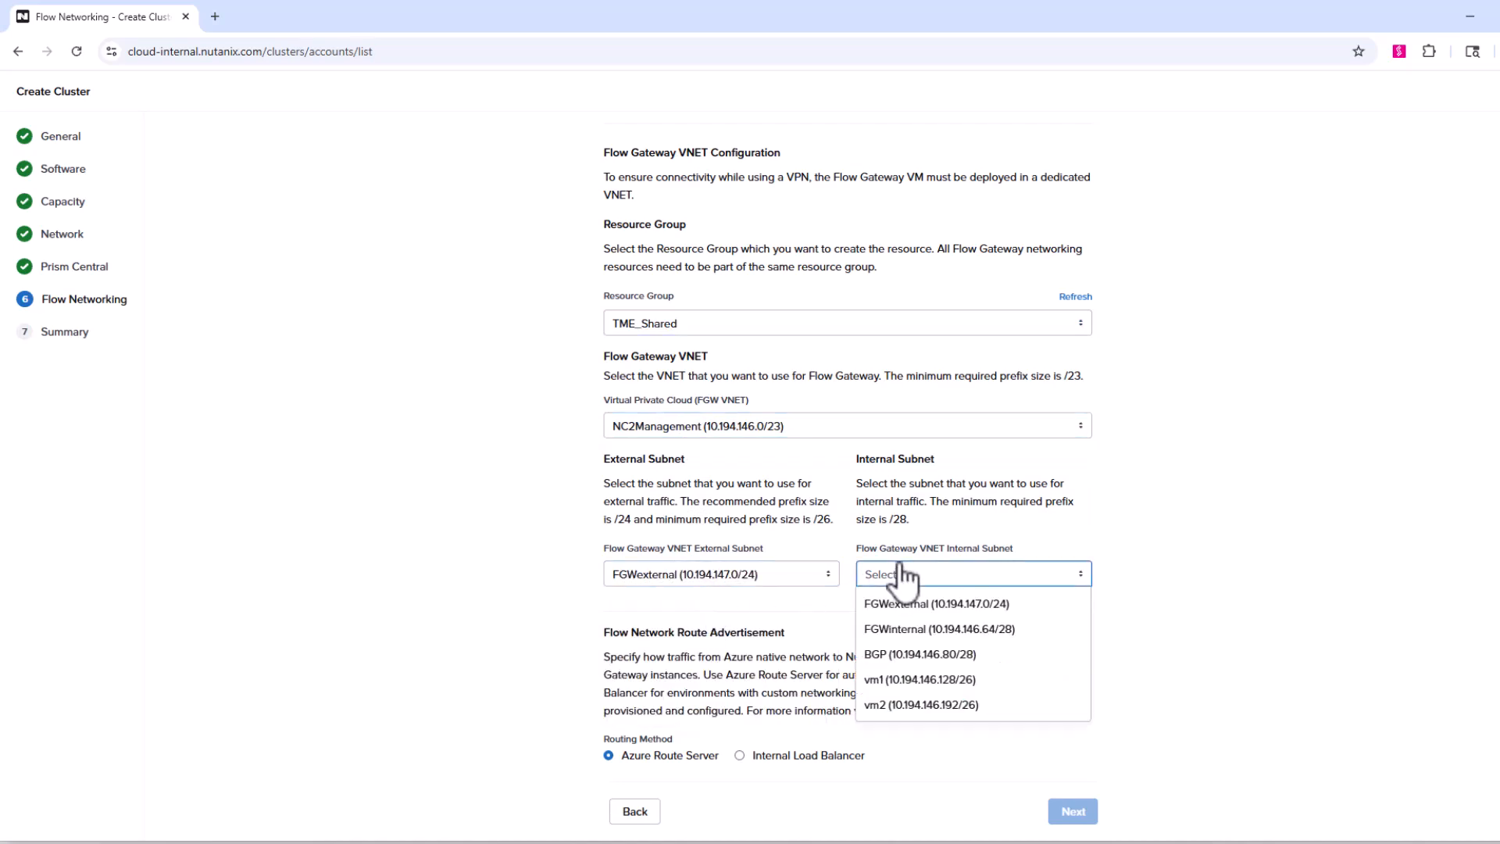
click(904, 628)
Set the Flow Network routing method to Internal Load Balancer and continue to the cluster summary.
scroll(875, 625, down, 7)
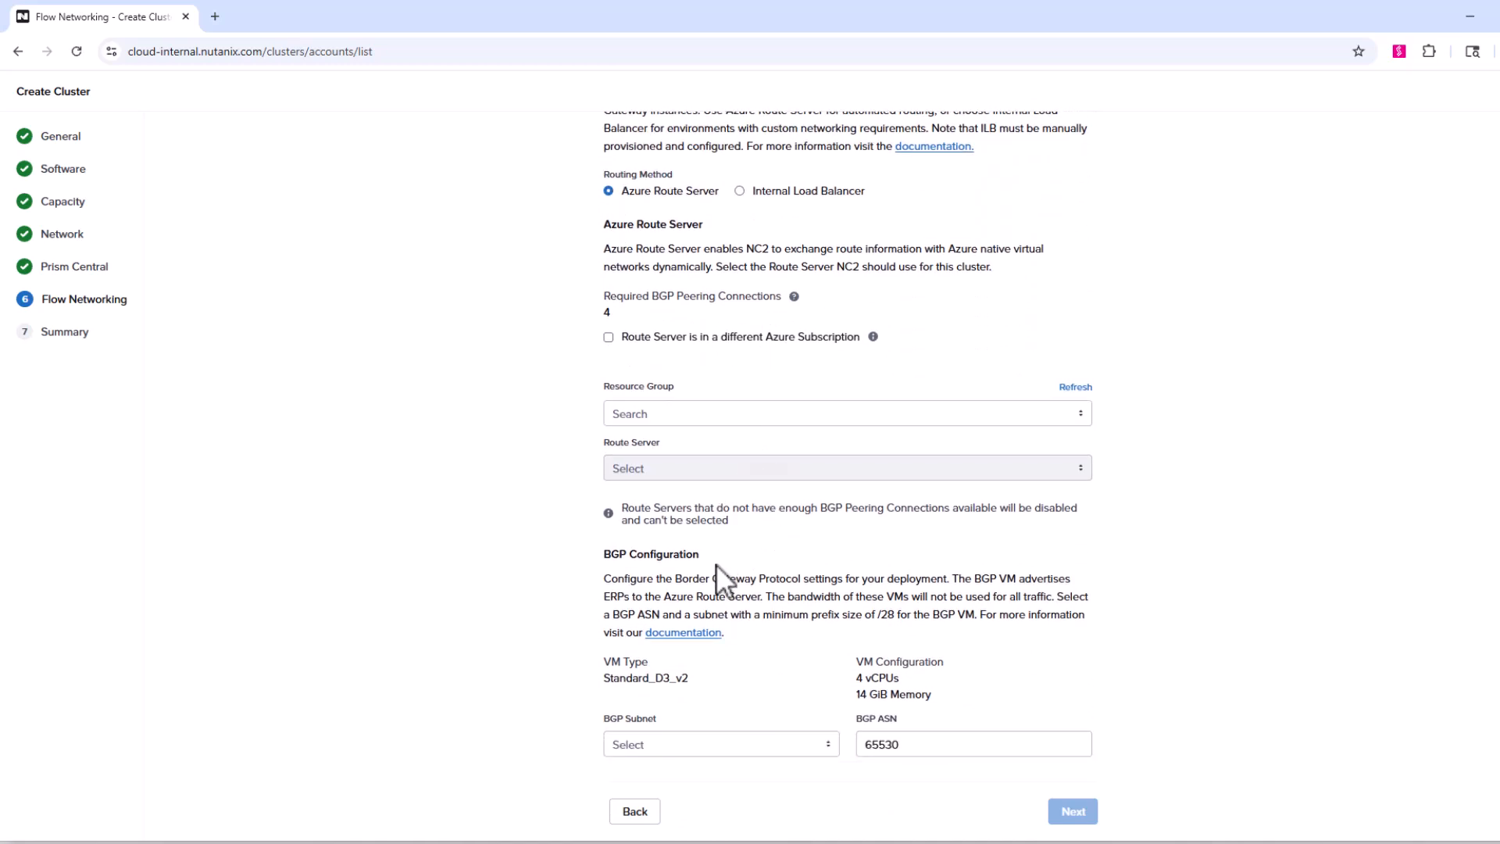
click(743, 192)
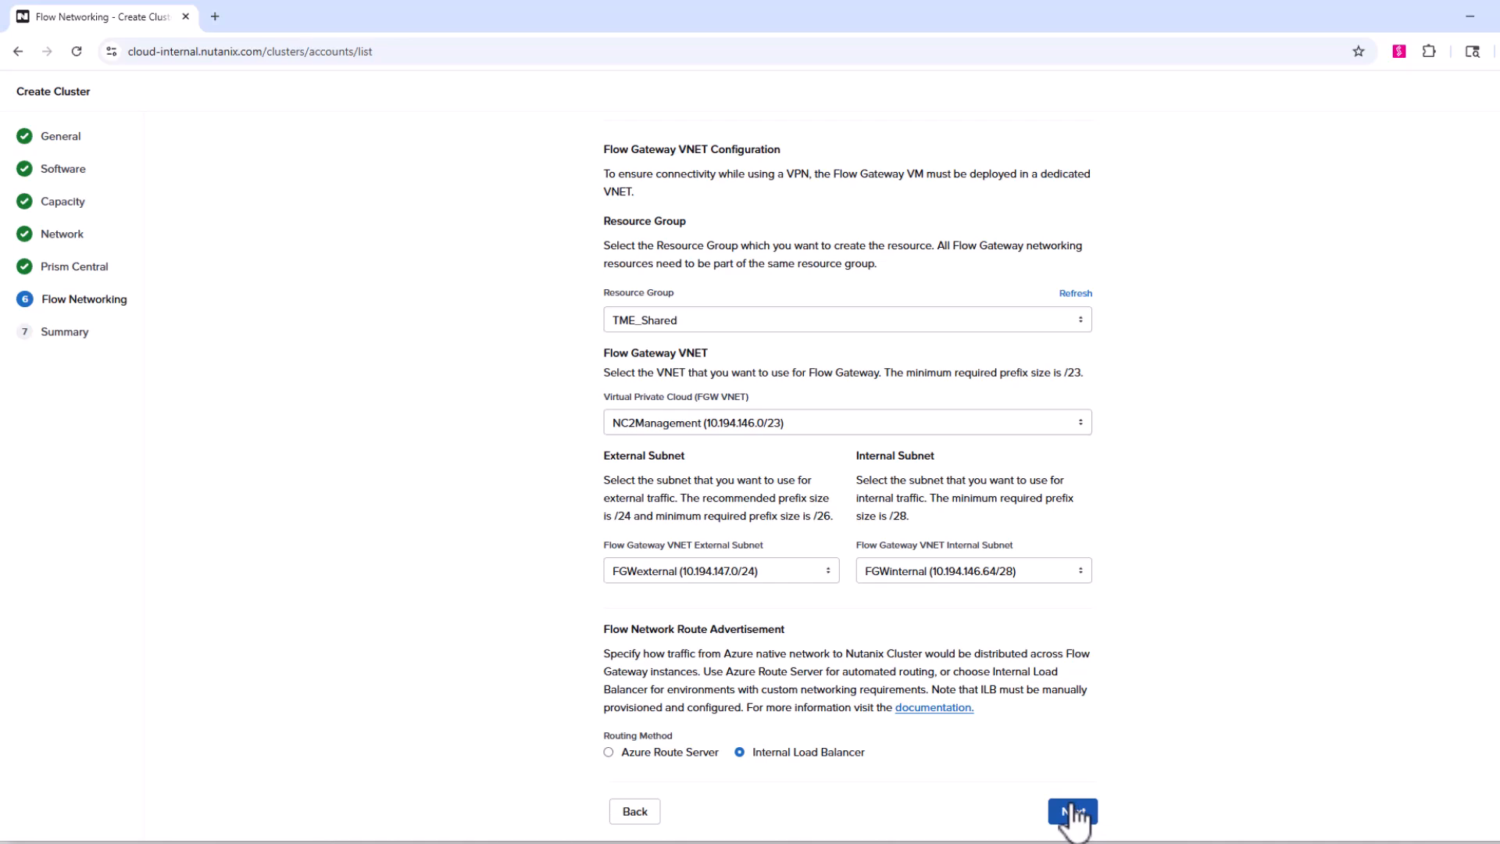
click(1073, 811)
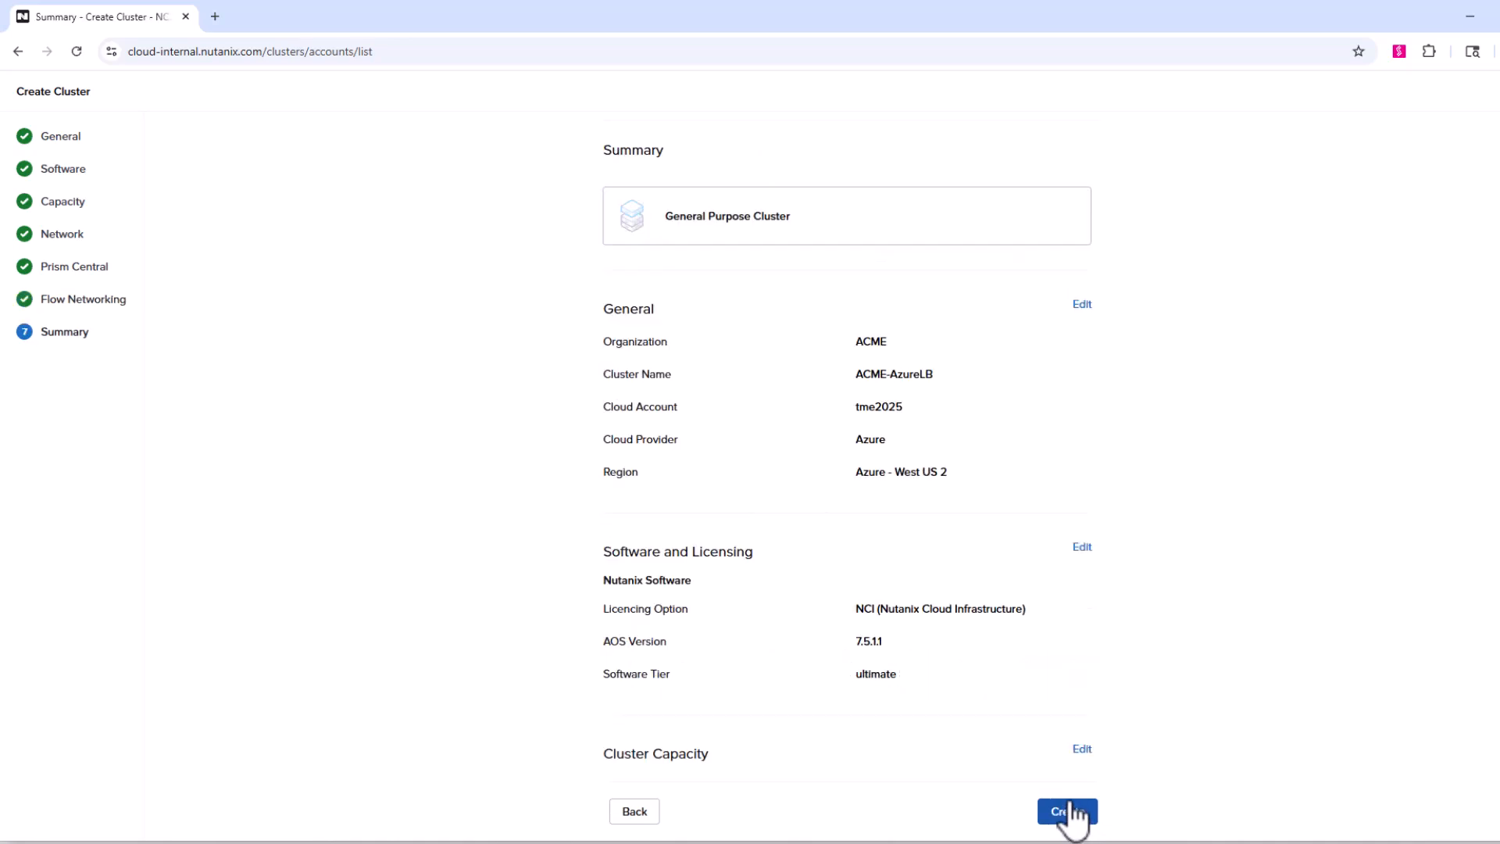
Review the cluster summary from general settings through Prism Central and create the cluster.
scroll(981, 696, down, 5)
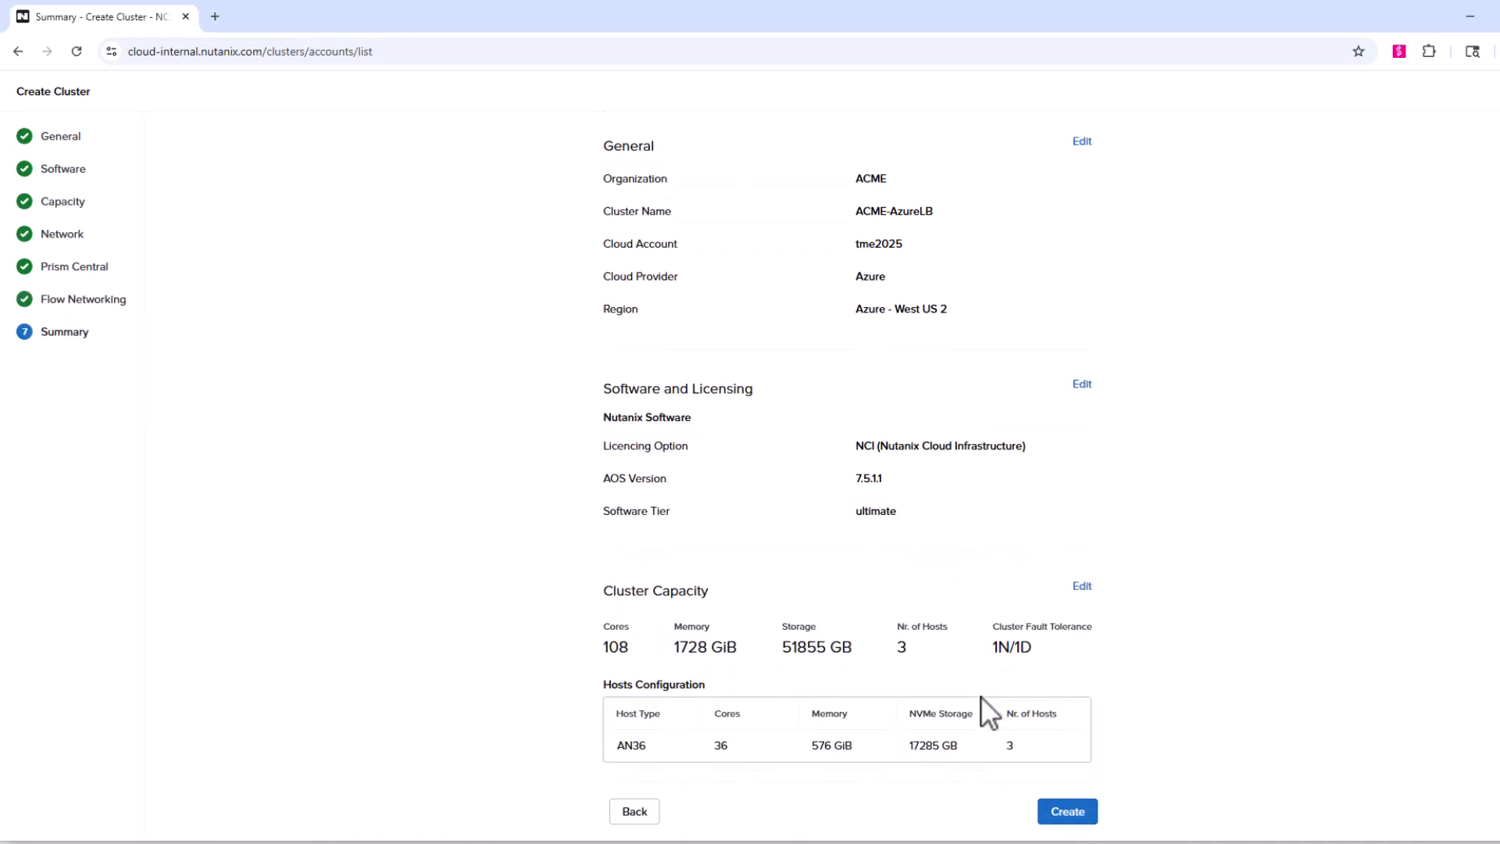
scroll(966, 691, down, 4)
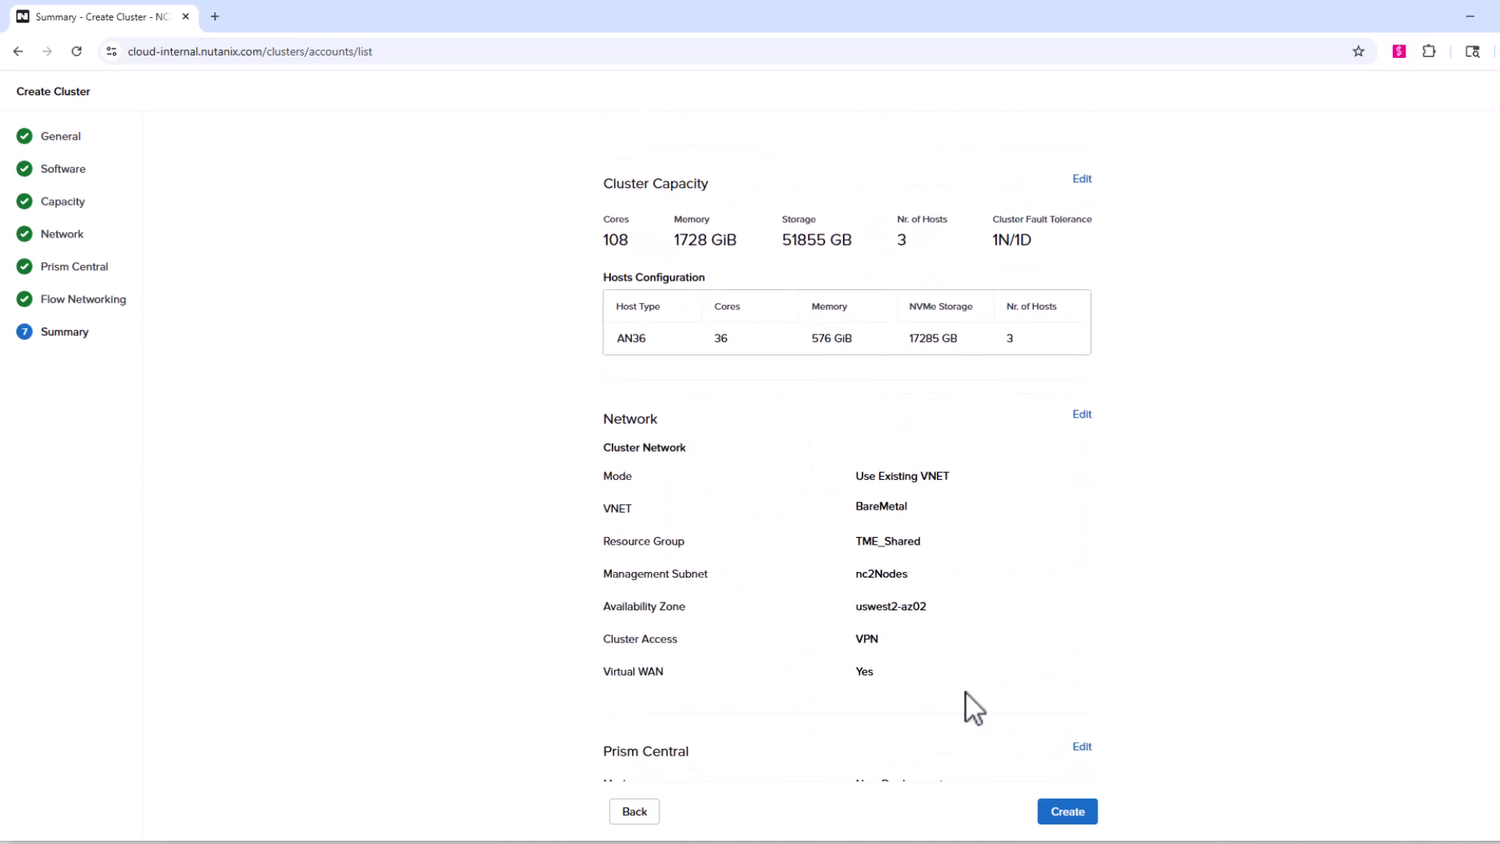
scroll(953, 683, down, 3)
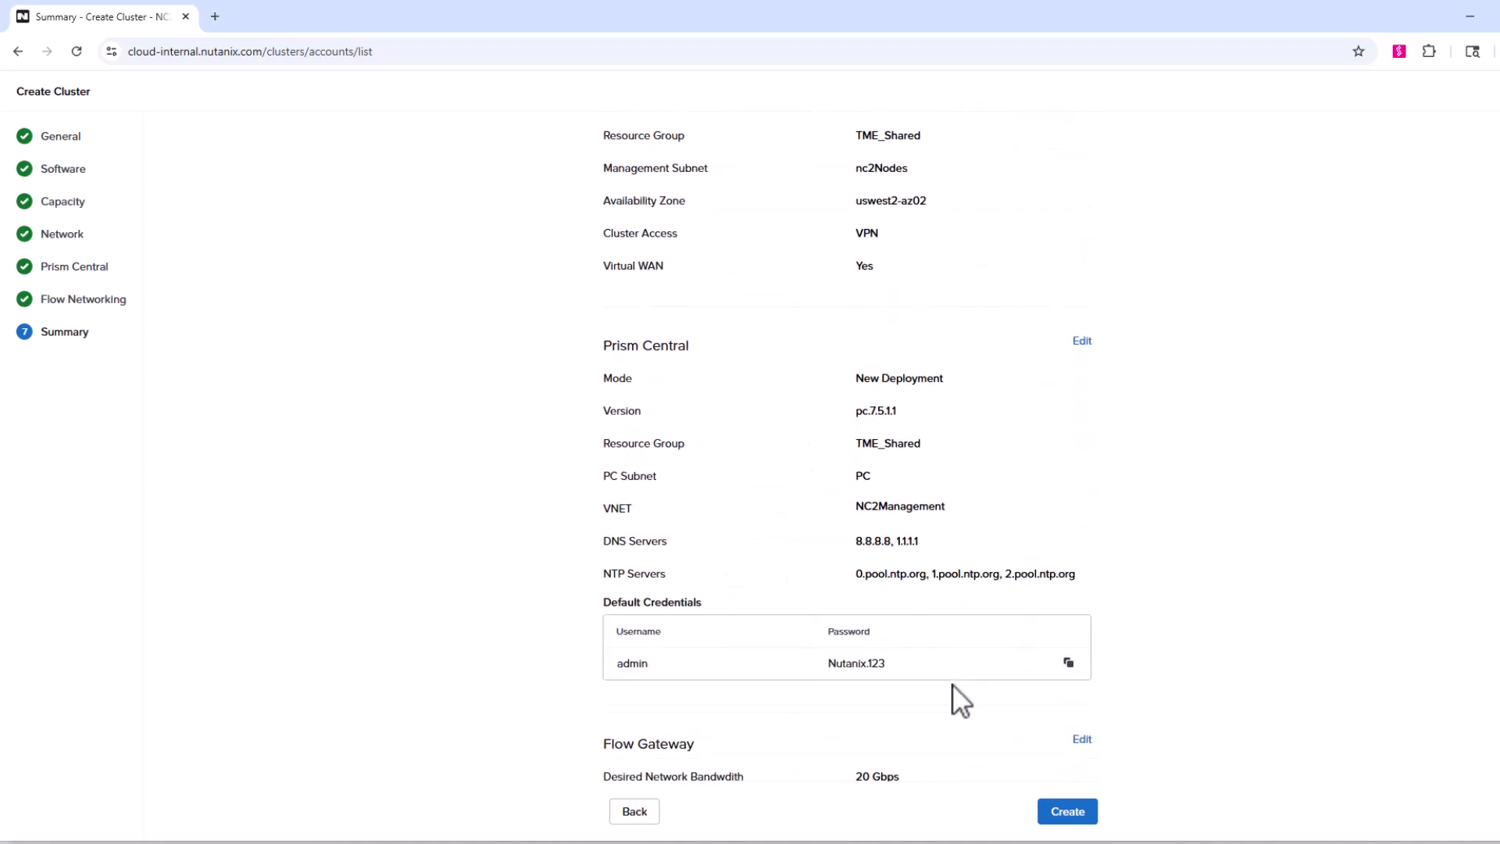
scroll(952, 683, up, 8)
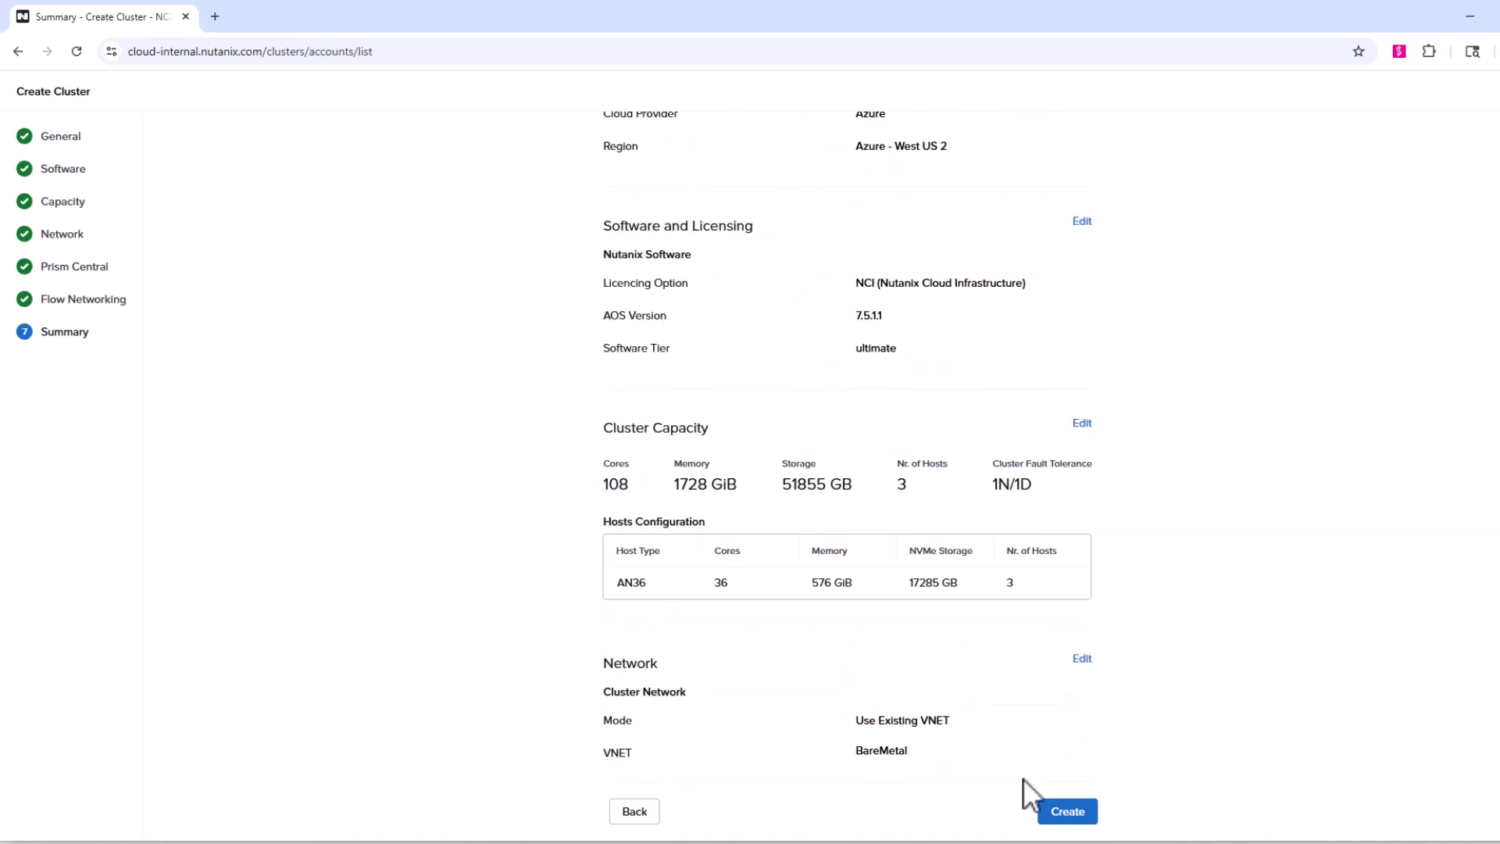
click(1064, 816)
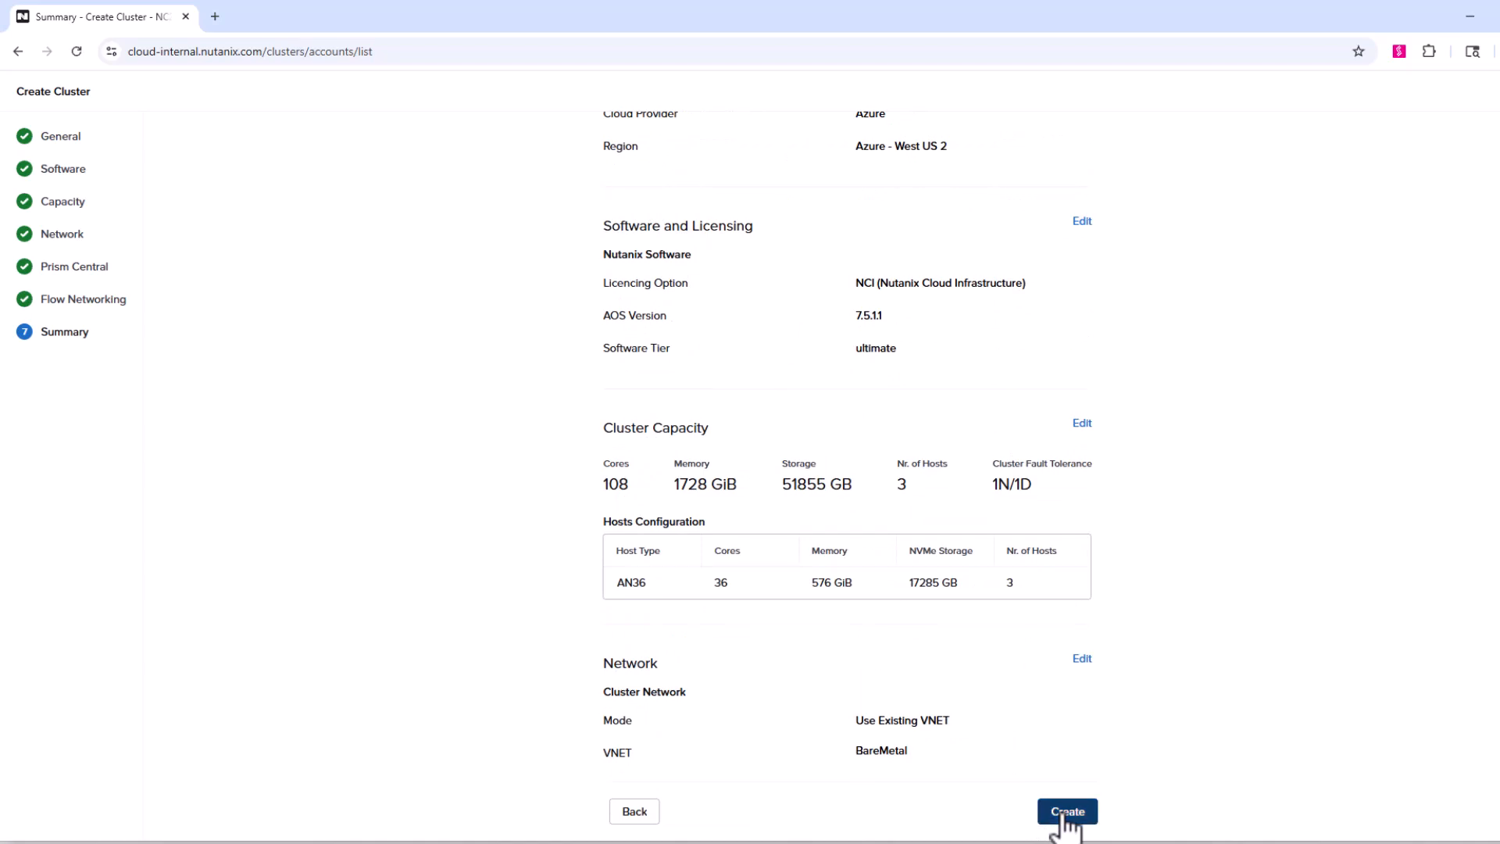
scroll(851, 611, down, 2)
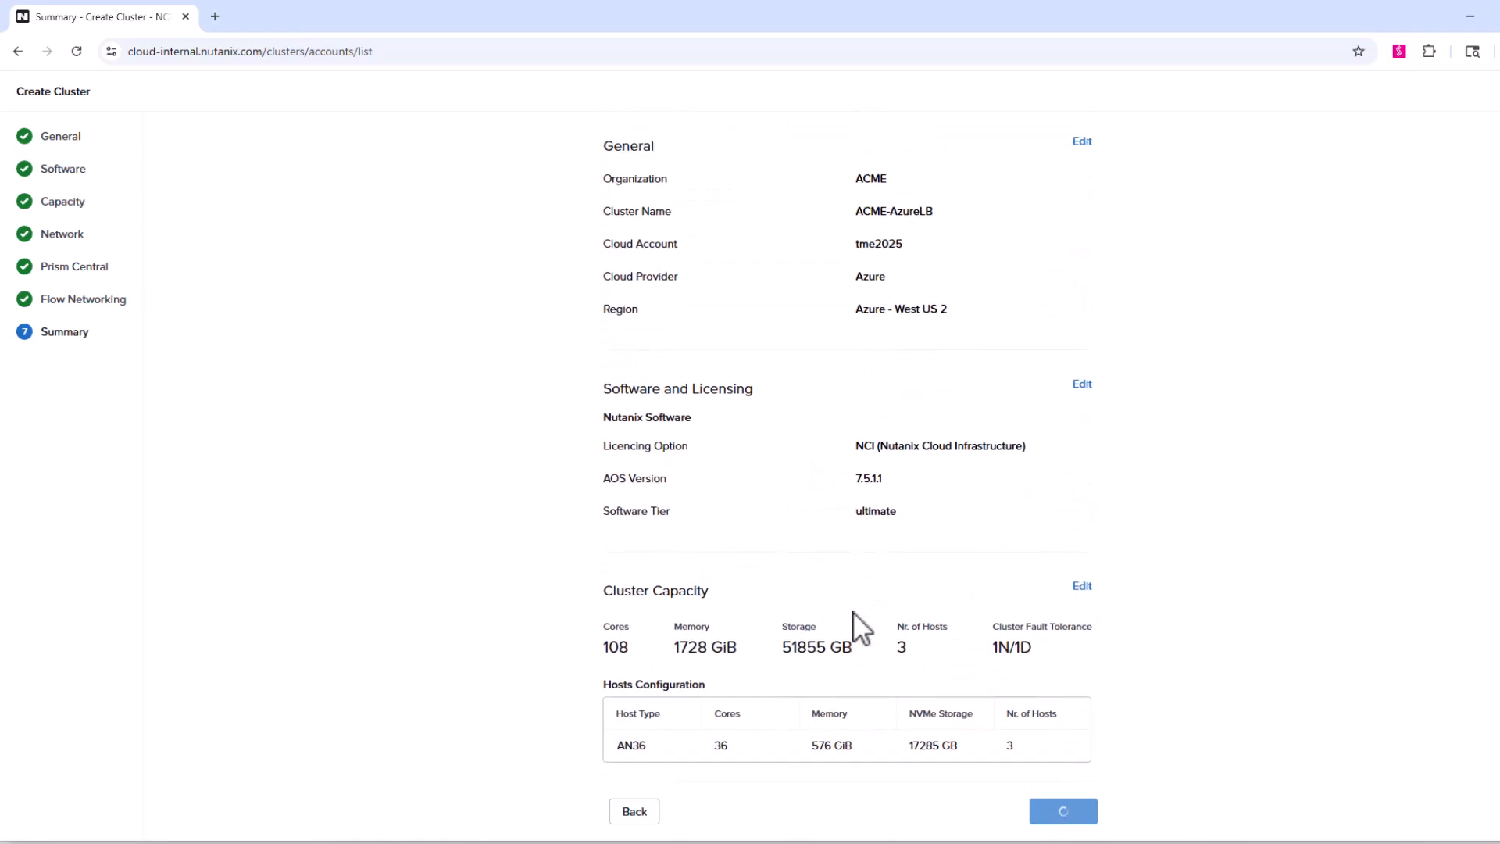
scroll(852, 611, down, 3)
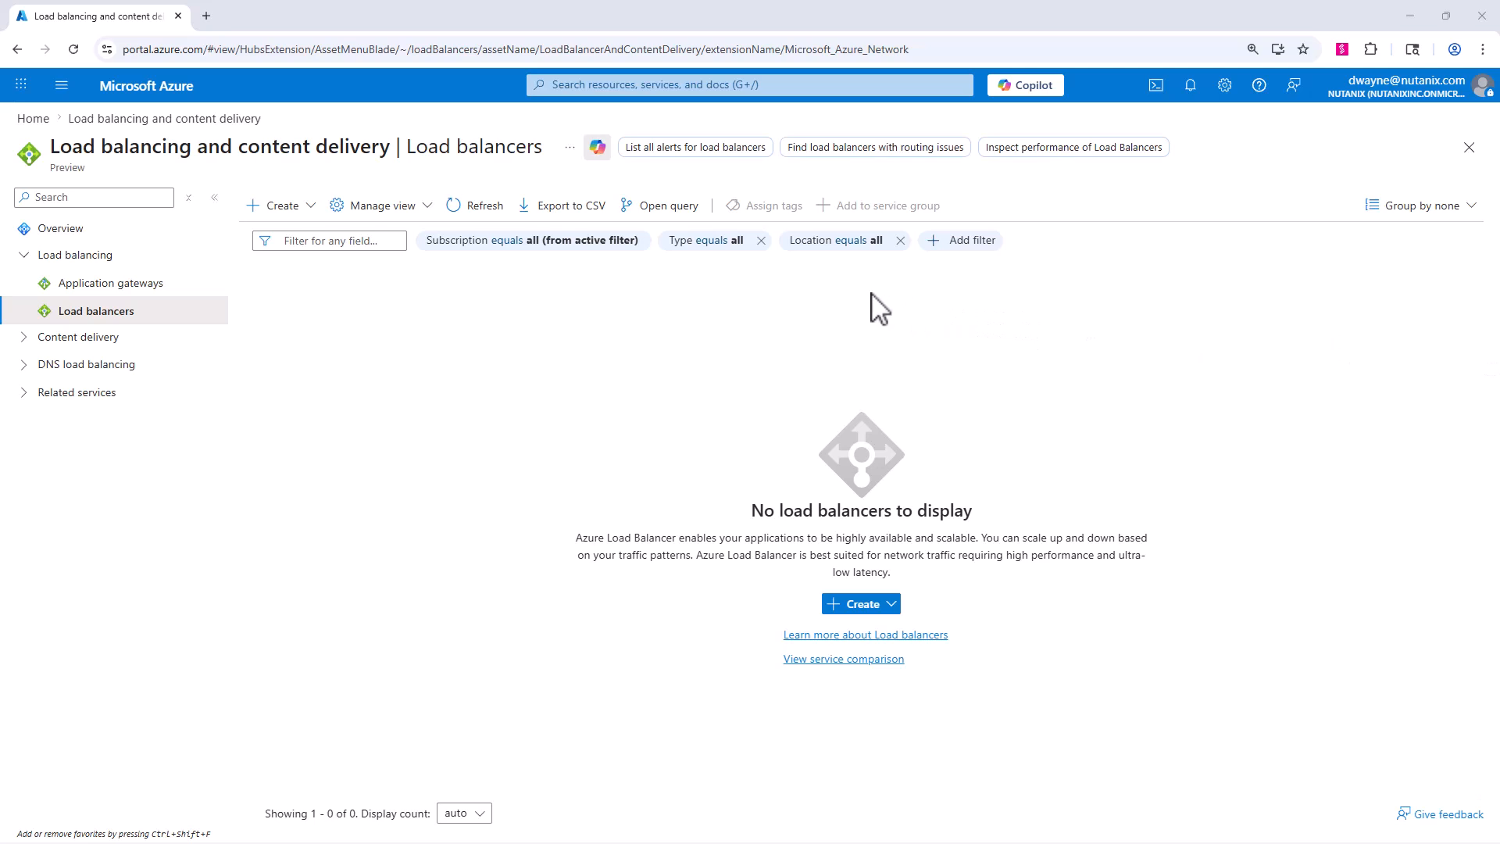
In the Azure portal, start a load balancer named NC2UVMloadbalancer in resource group TME_Shared and continue to its frontend IP configuration.
click(268, 207)
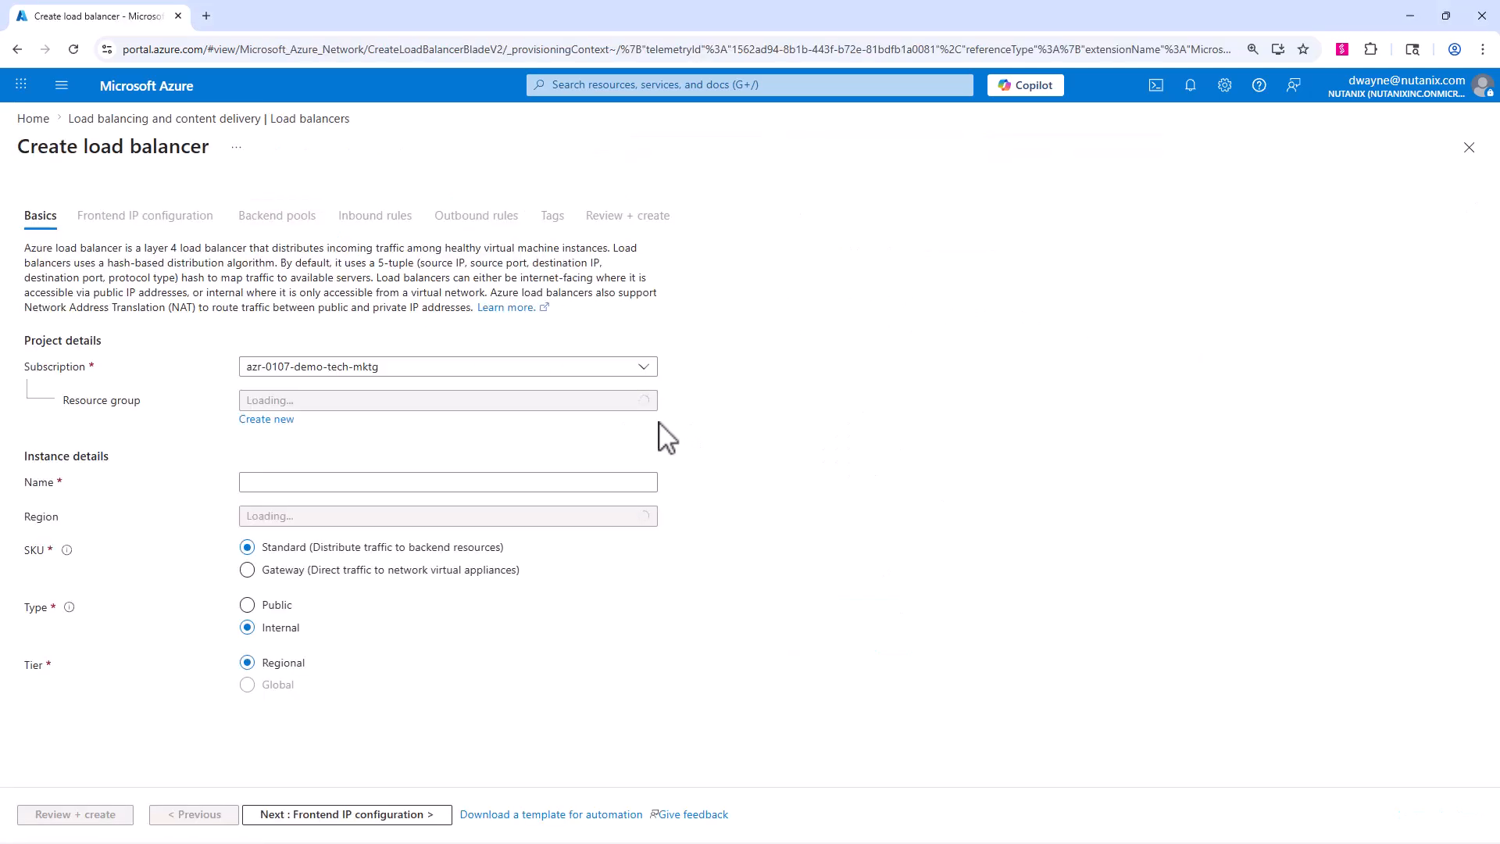
click(379, 402)
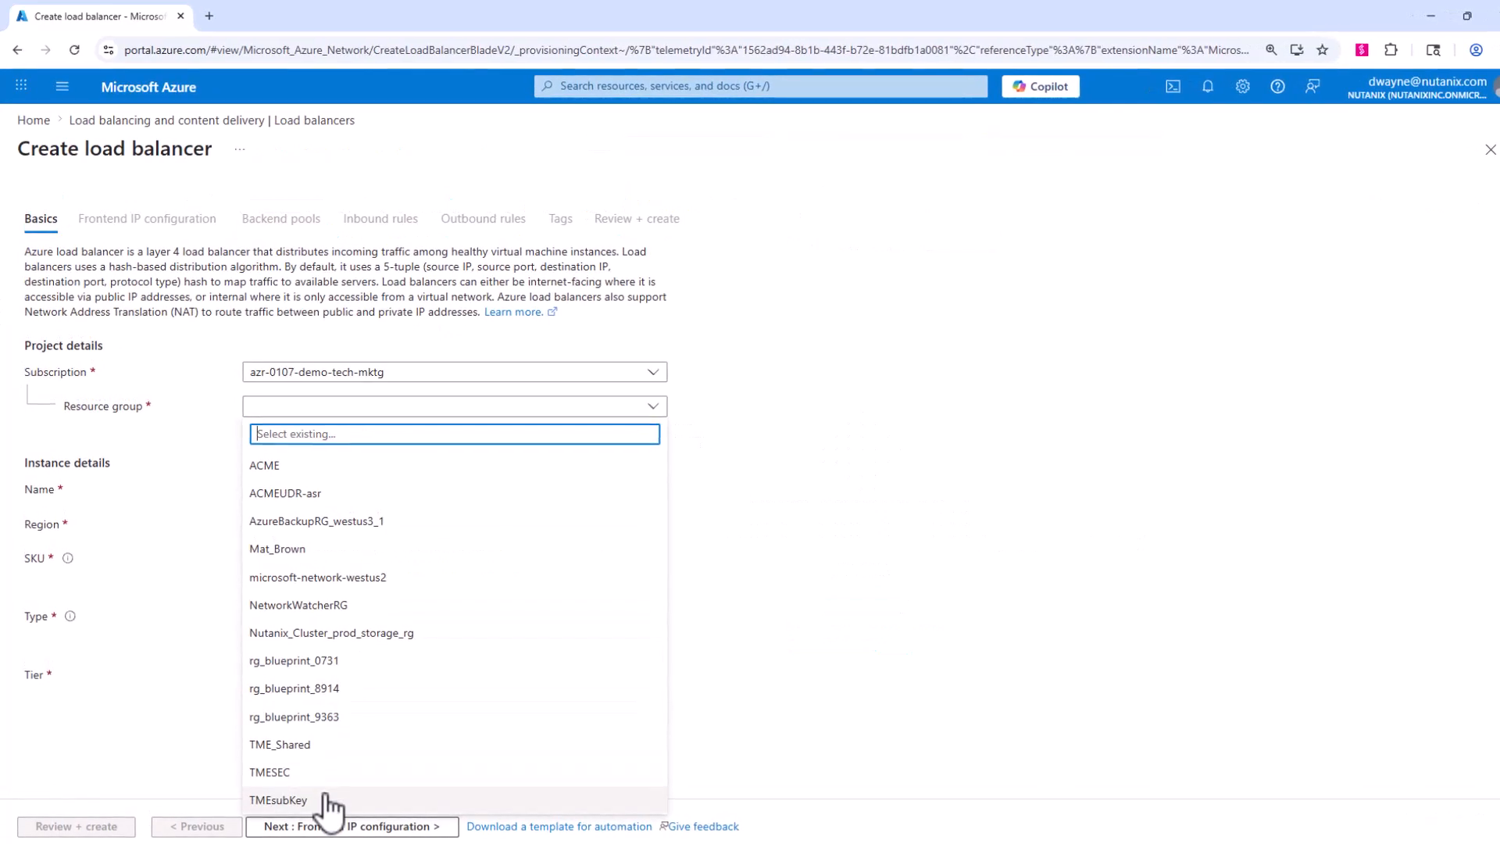
click(317, 734)
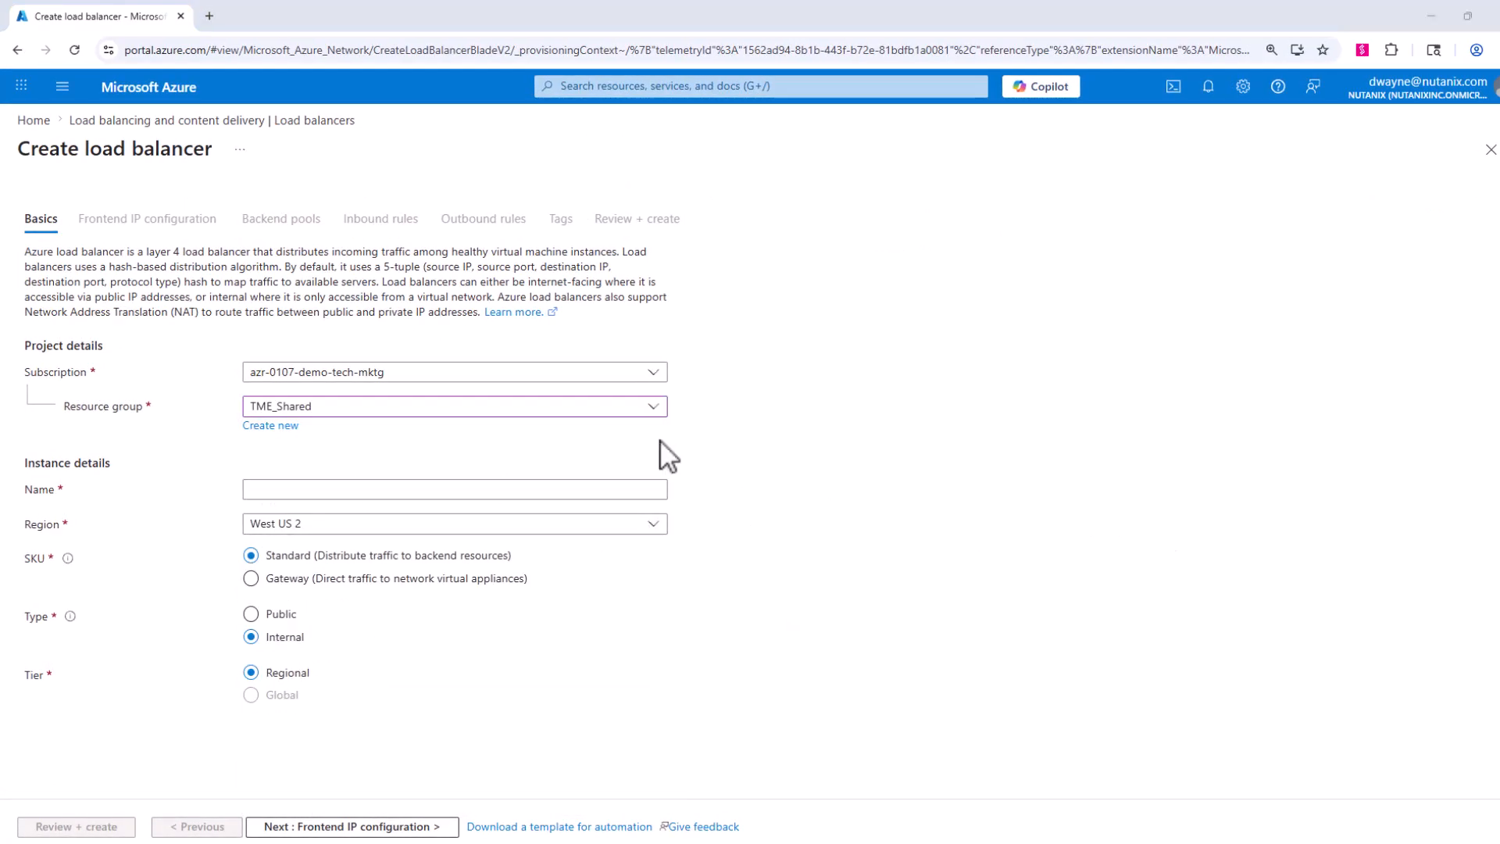
click(318, 490)
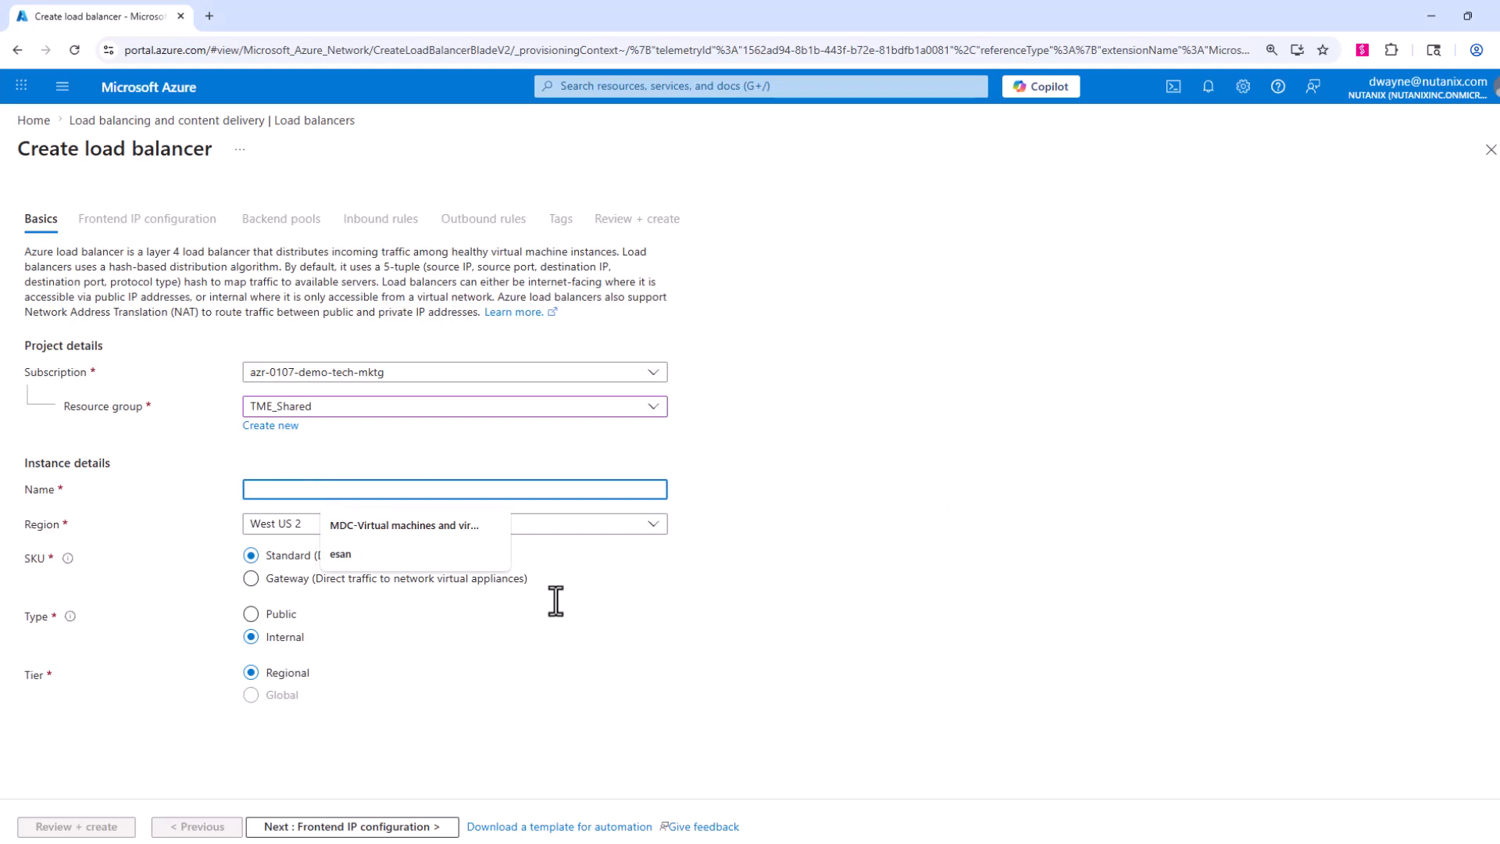
text(NC2UVMloadbalancer)
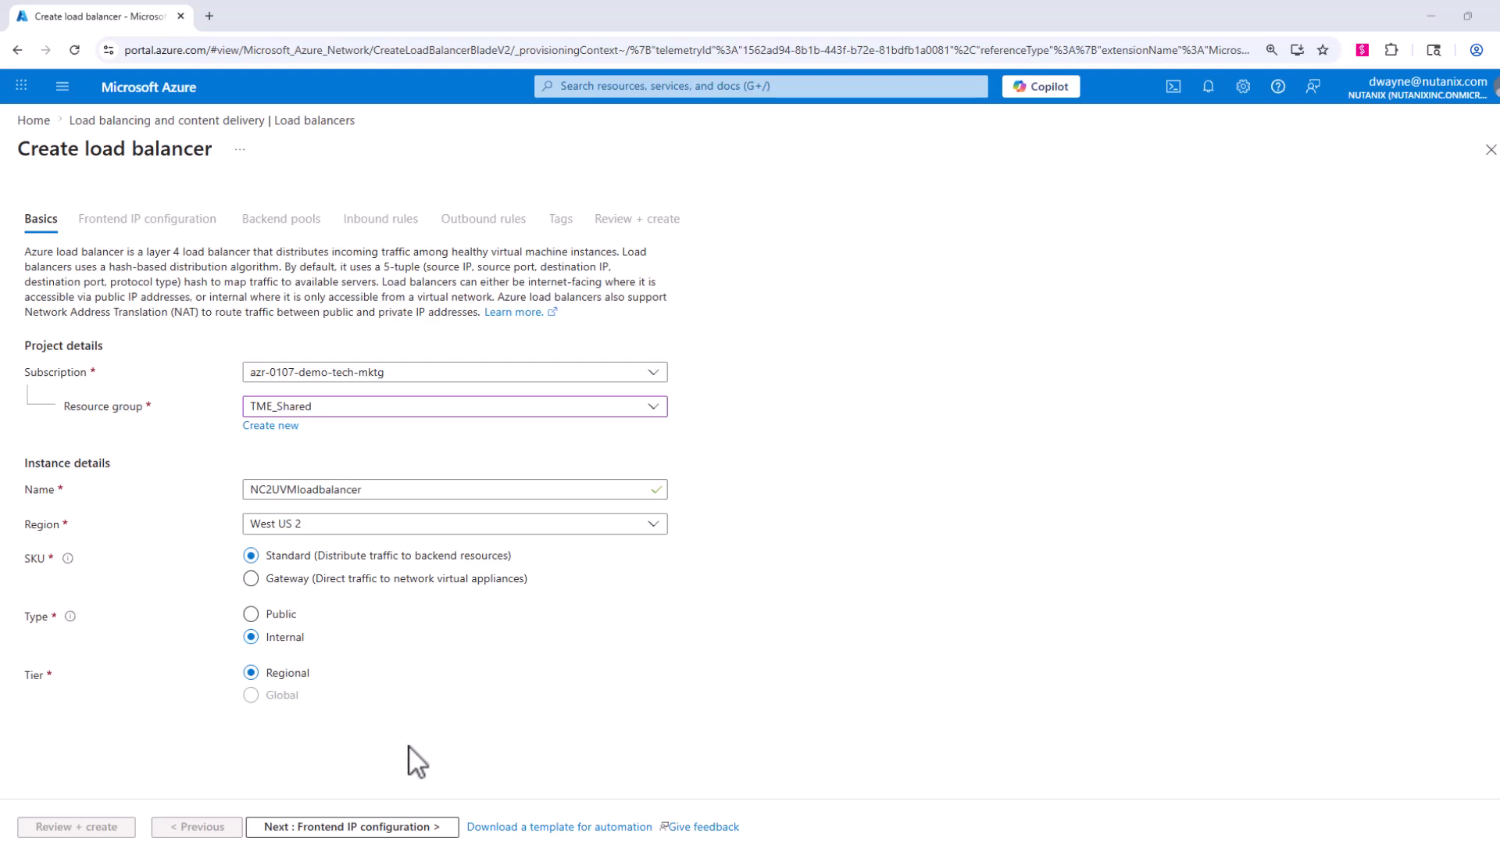
click(332, 828)
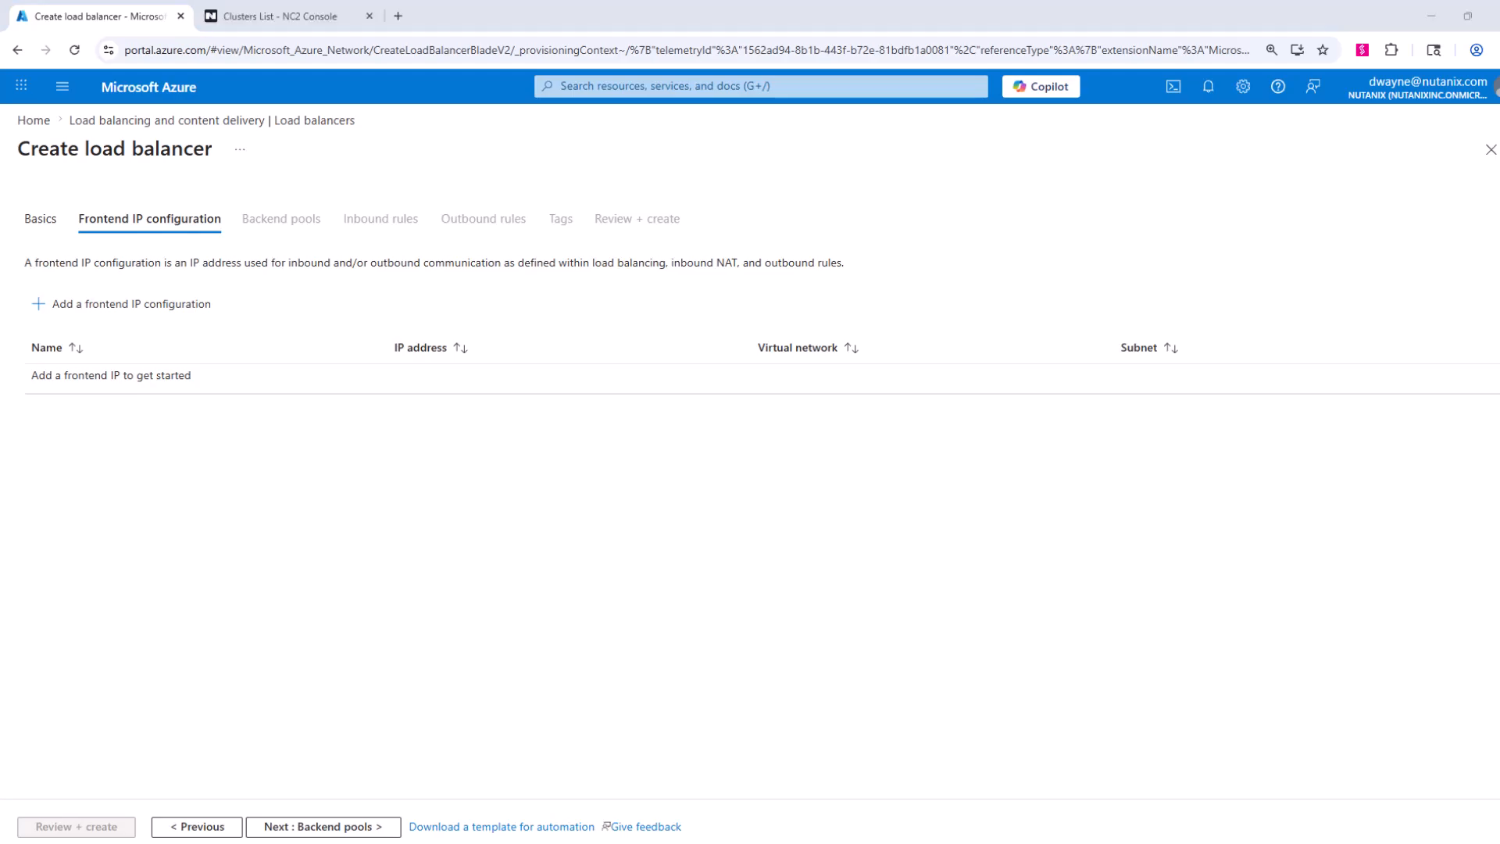
Switch to the NC2 console, open the ACME-AzureLB cluster's Flow Gateway network details and copy the first gateway VM's IP, 10.194.147.254.
click(285, 16)
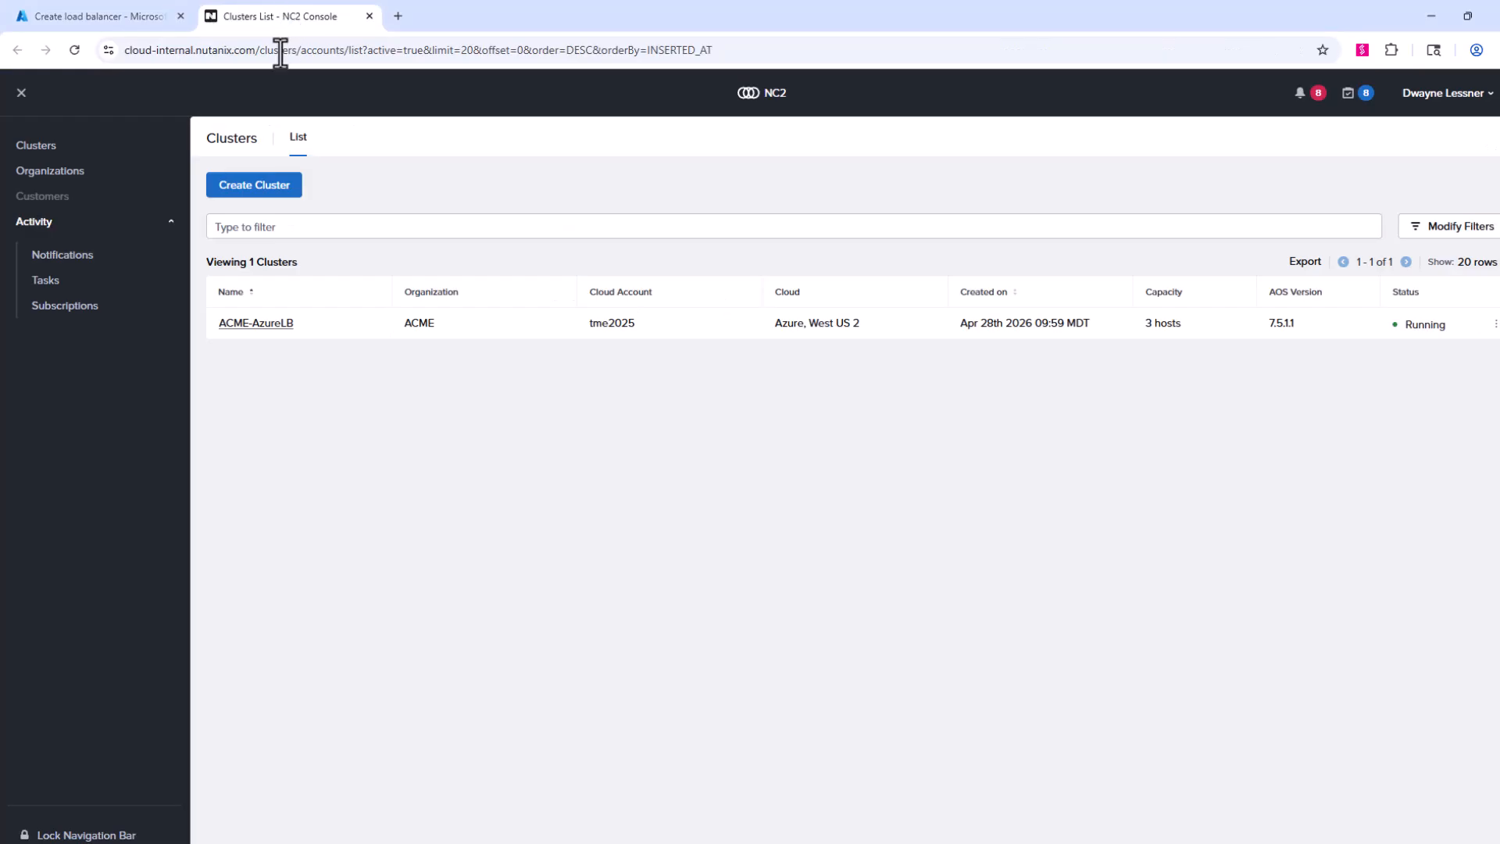
click(268, 325)
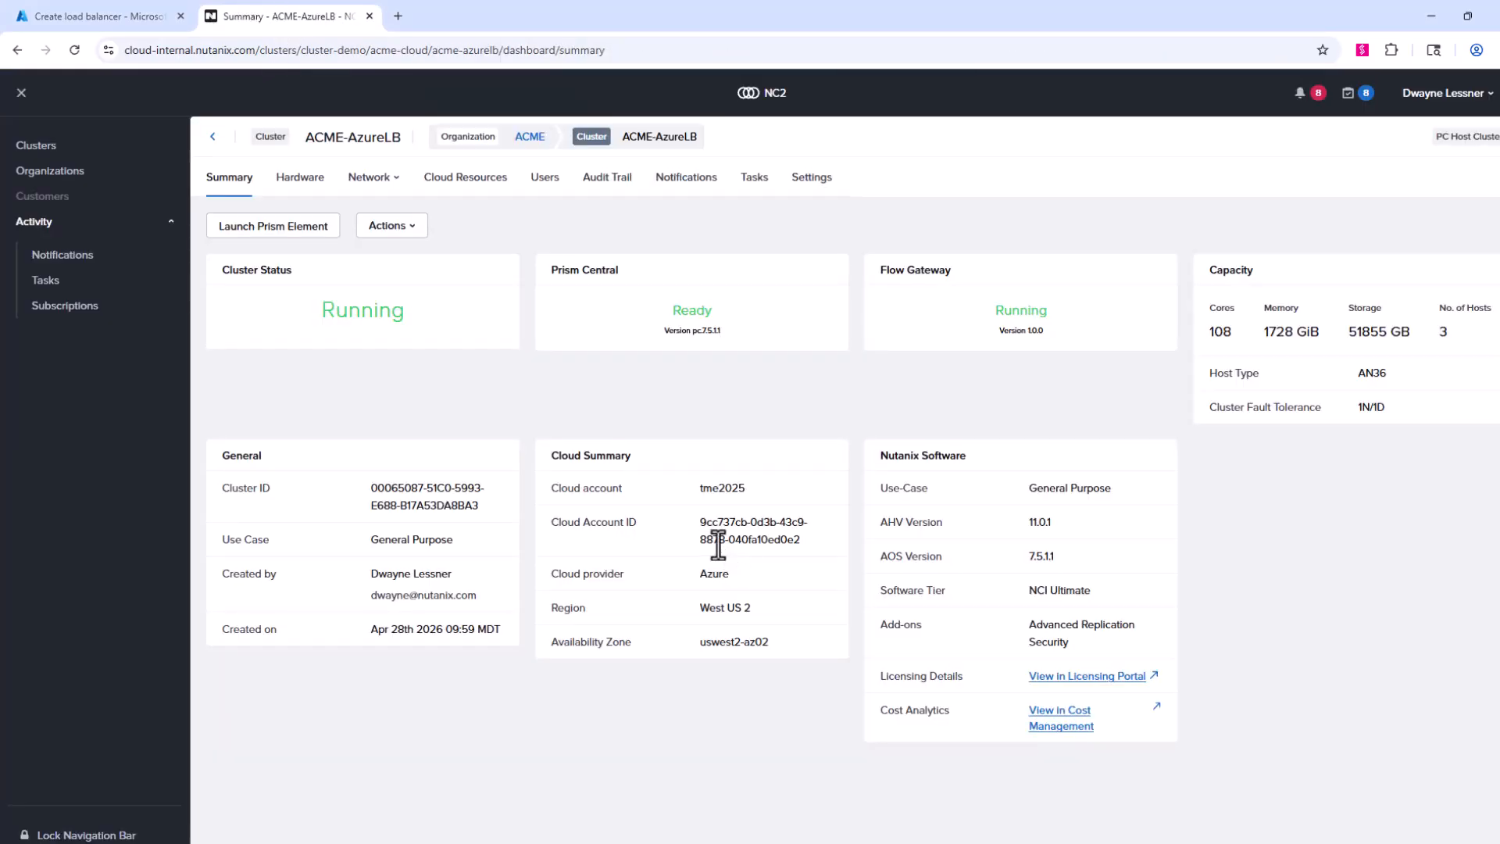
click(446, 199)
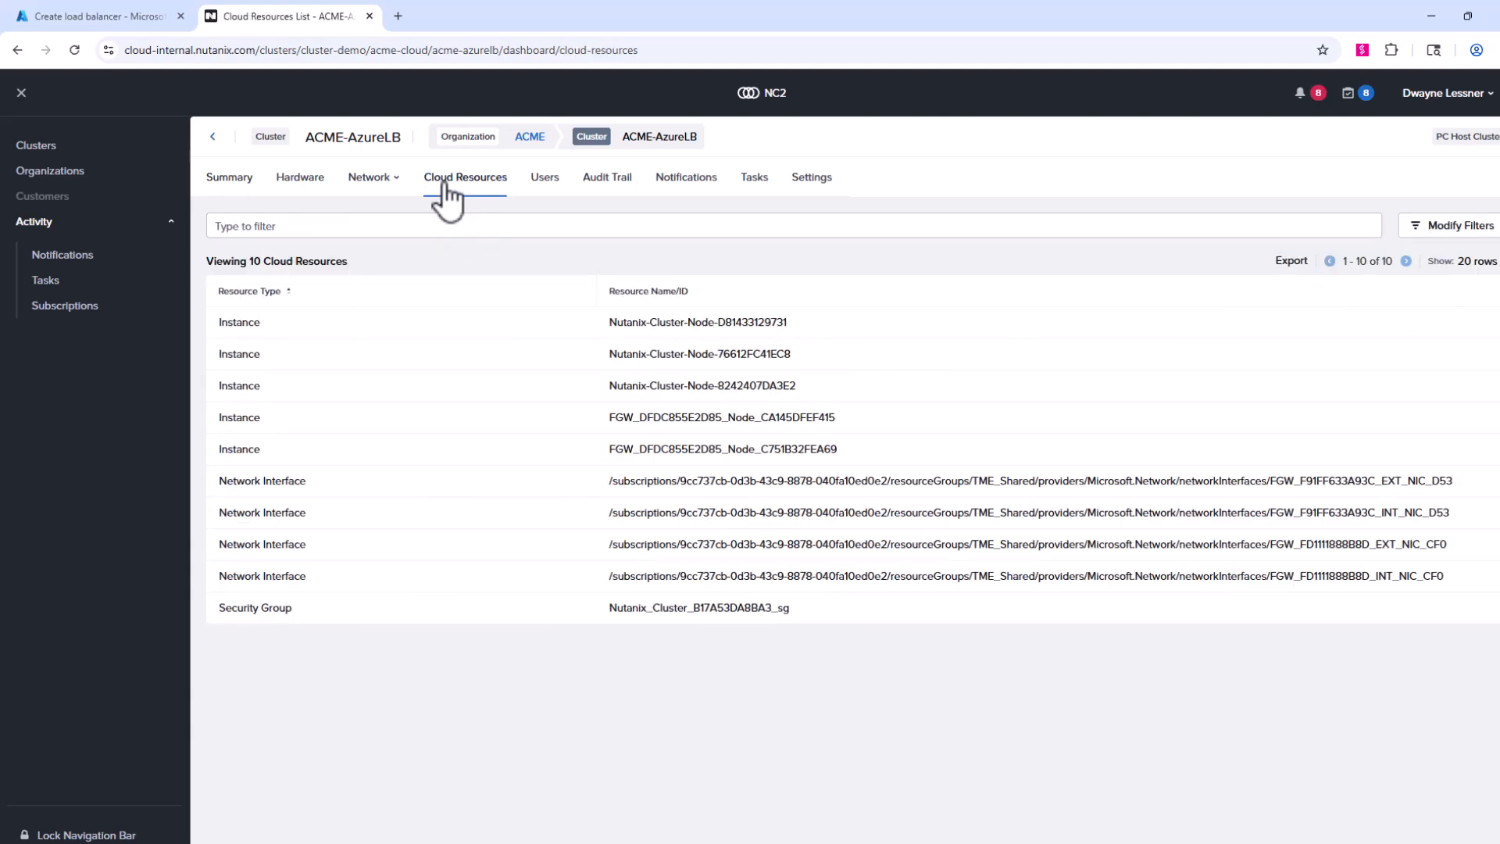
click(383, 178)
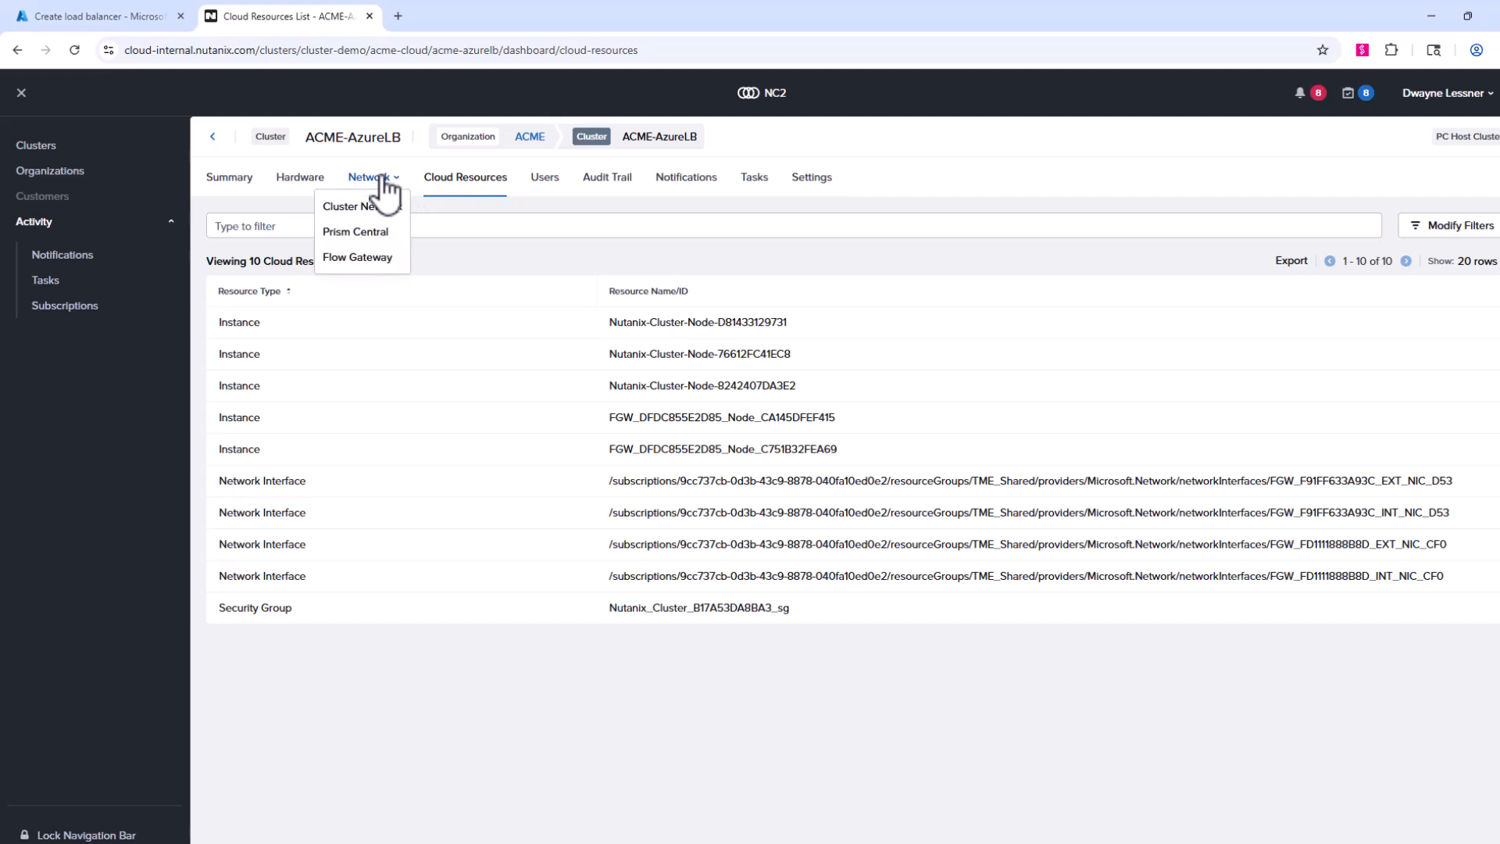
click(377, 257)
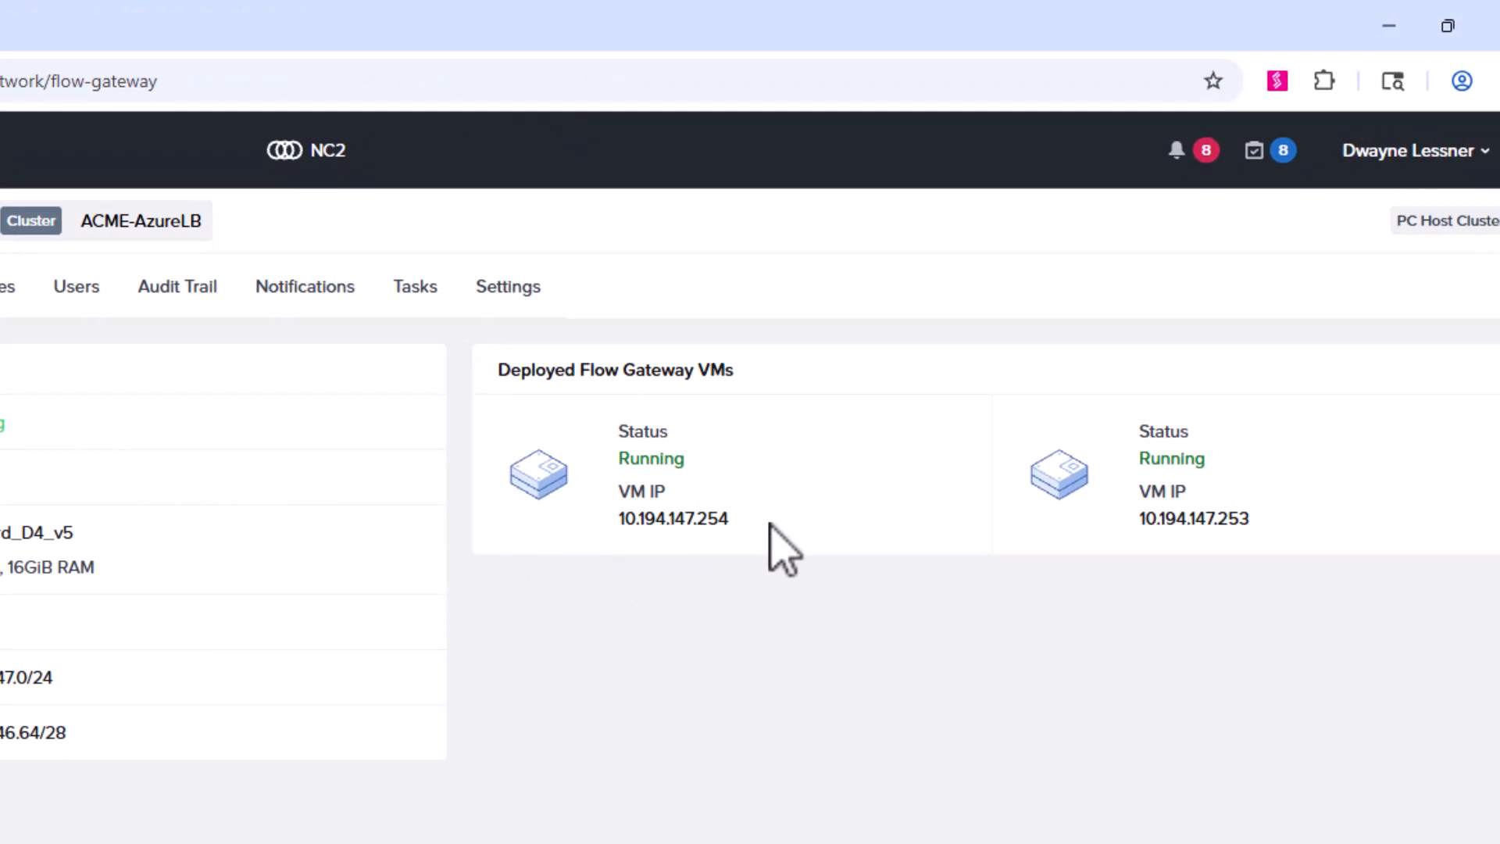
drag(731, 519, 519, 469)
key(ctrl+c)
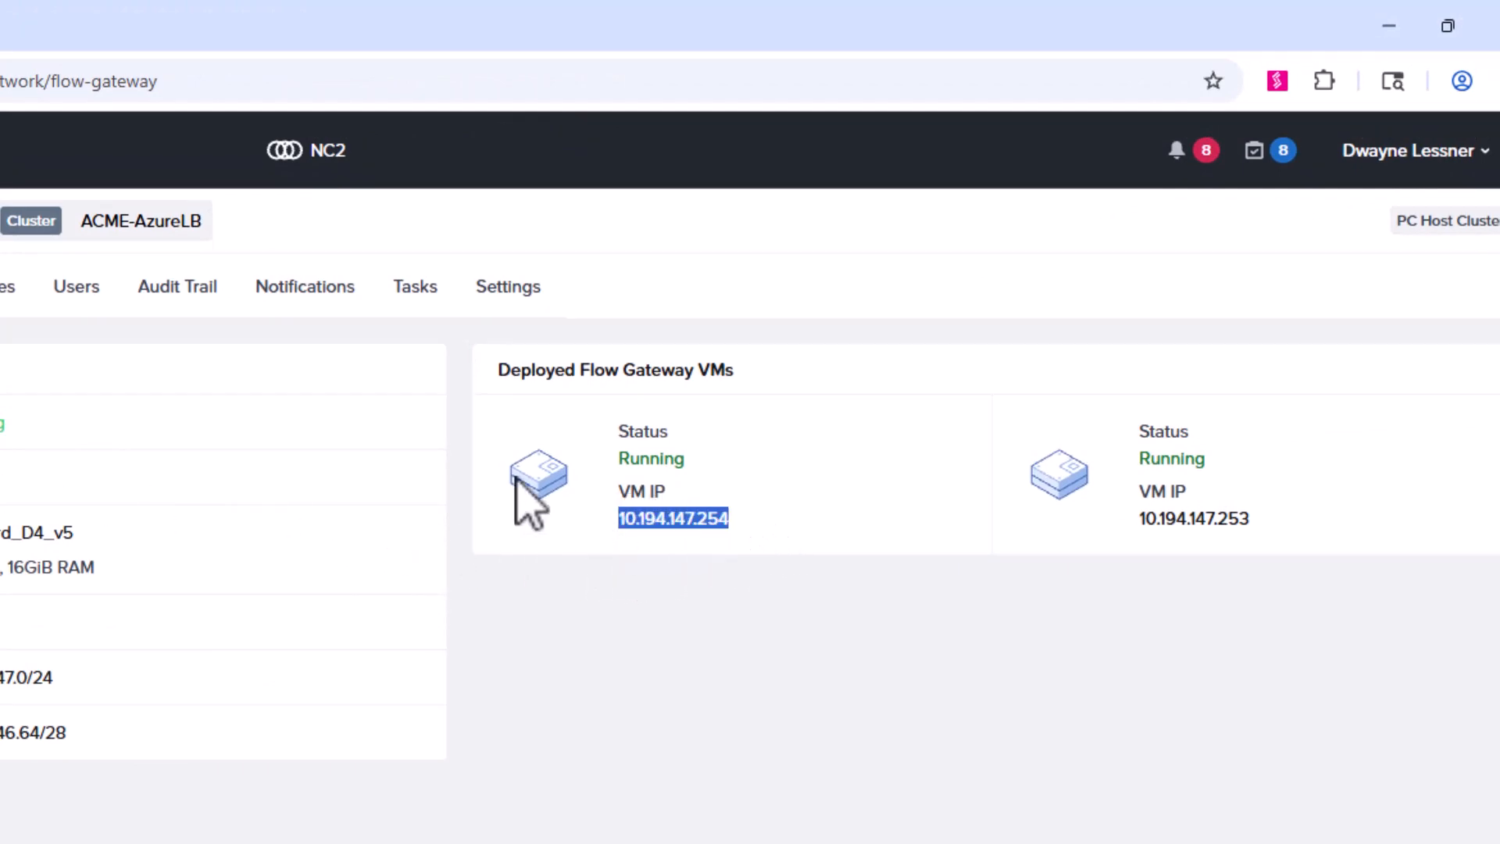
Back in the Azure portal, add frontend IP NC2FrontEnd on NC2Management, subnet FGWexternal (10.194.147.0/24), dynamic and zone-redundant, and continue to backend pools.
click(110, 21)
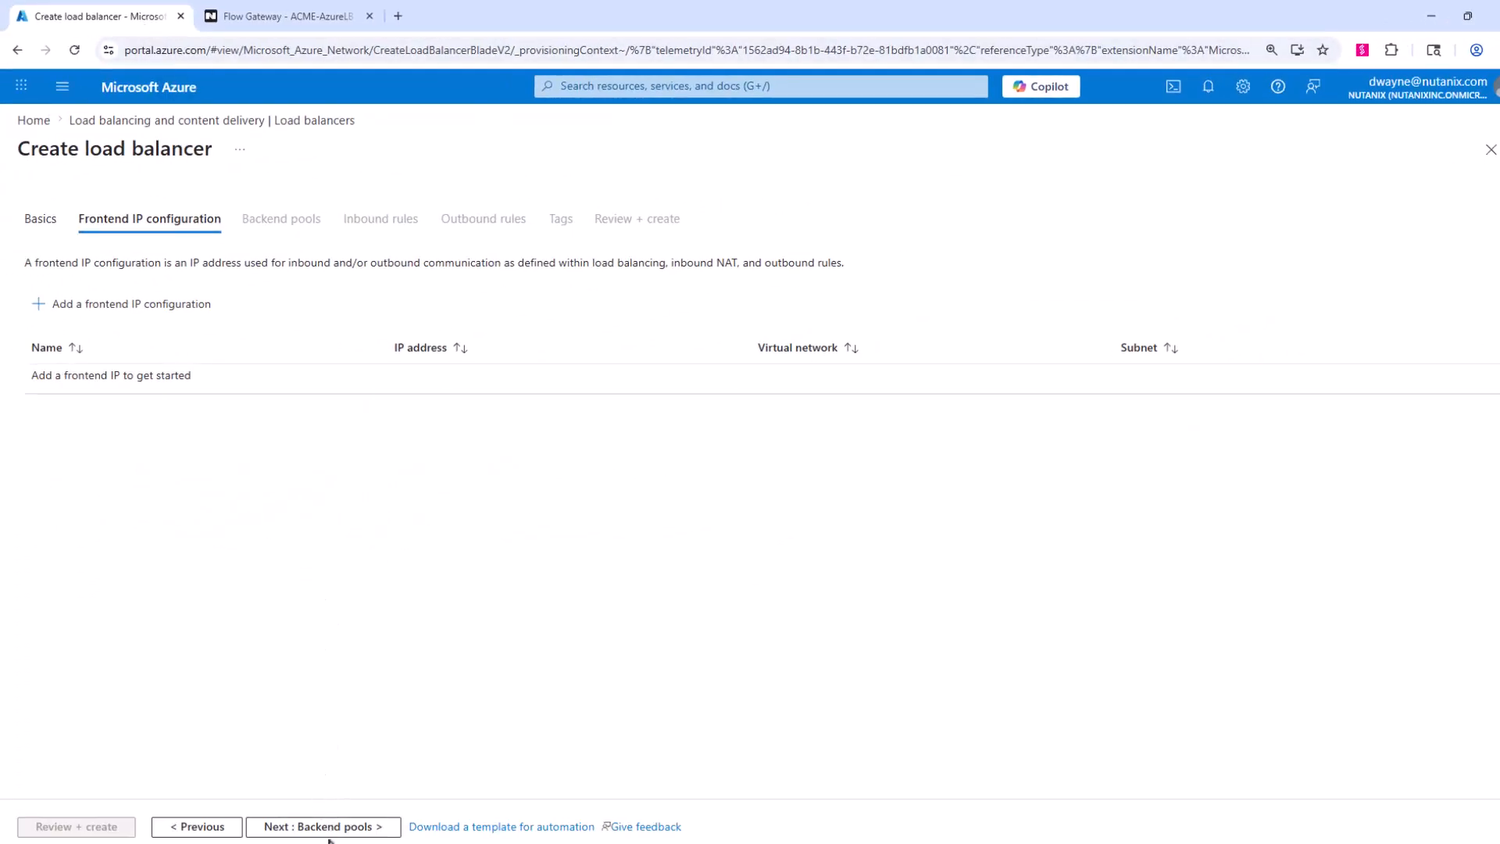
click(80, 313)
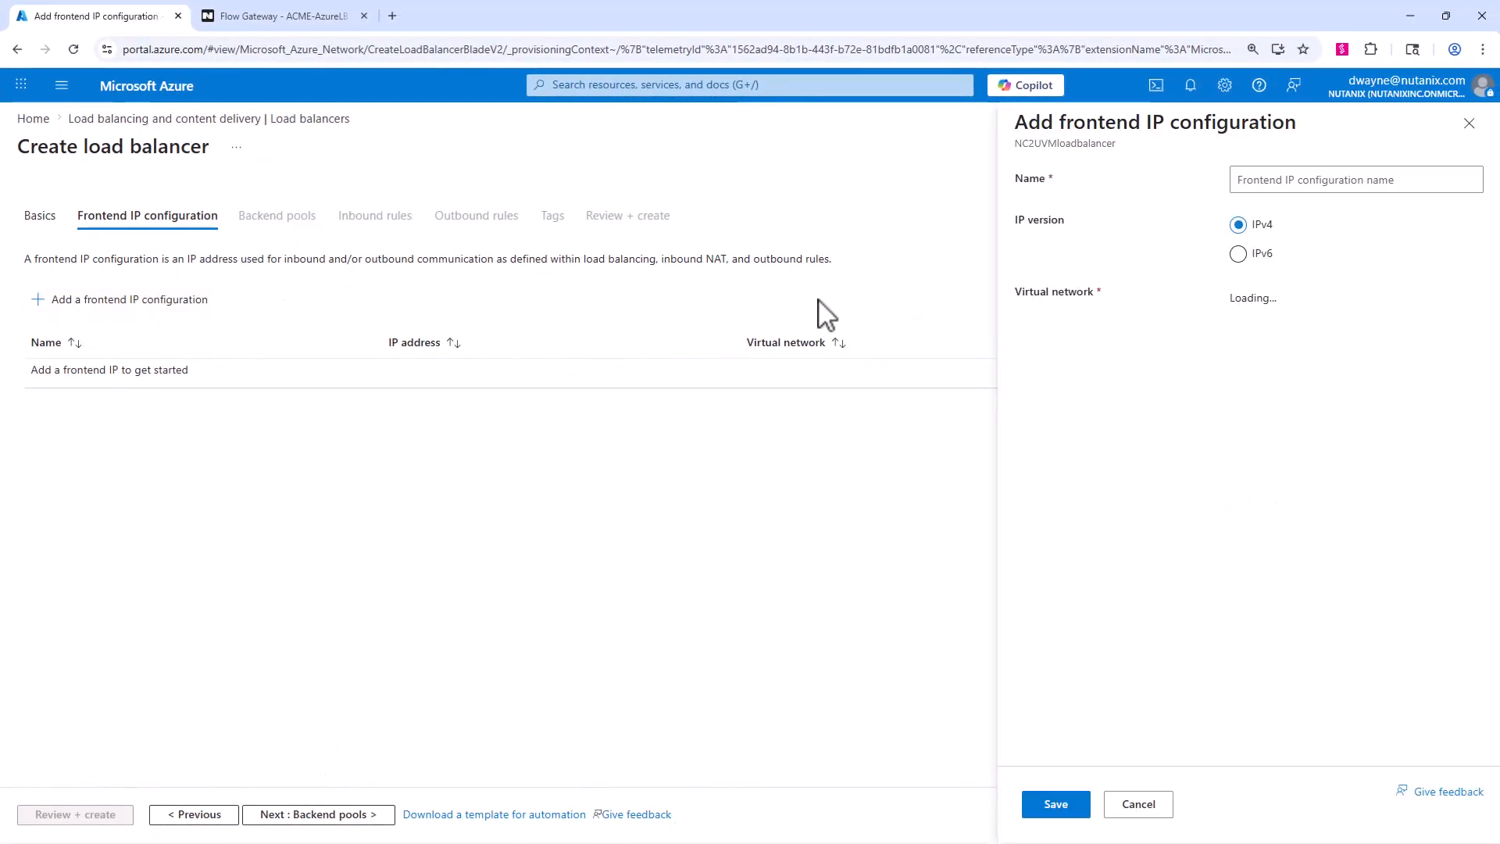
click(1260, 178)
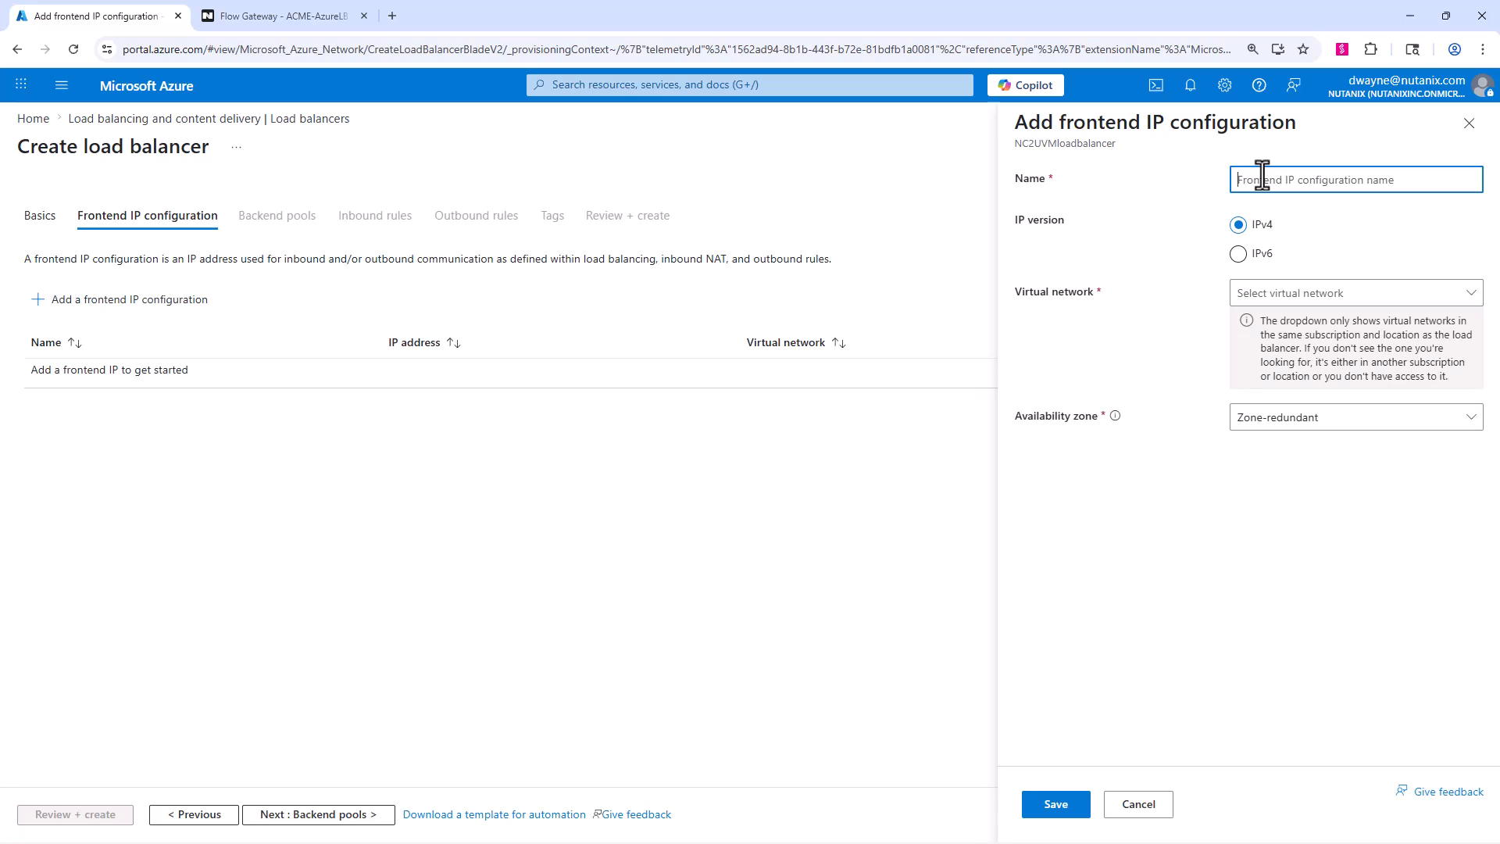
text(NC2frontEnd)
click(1303, 296)
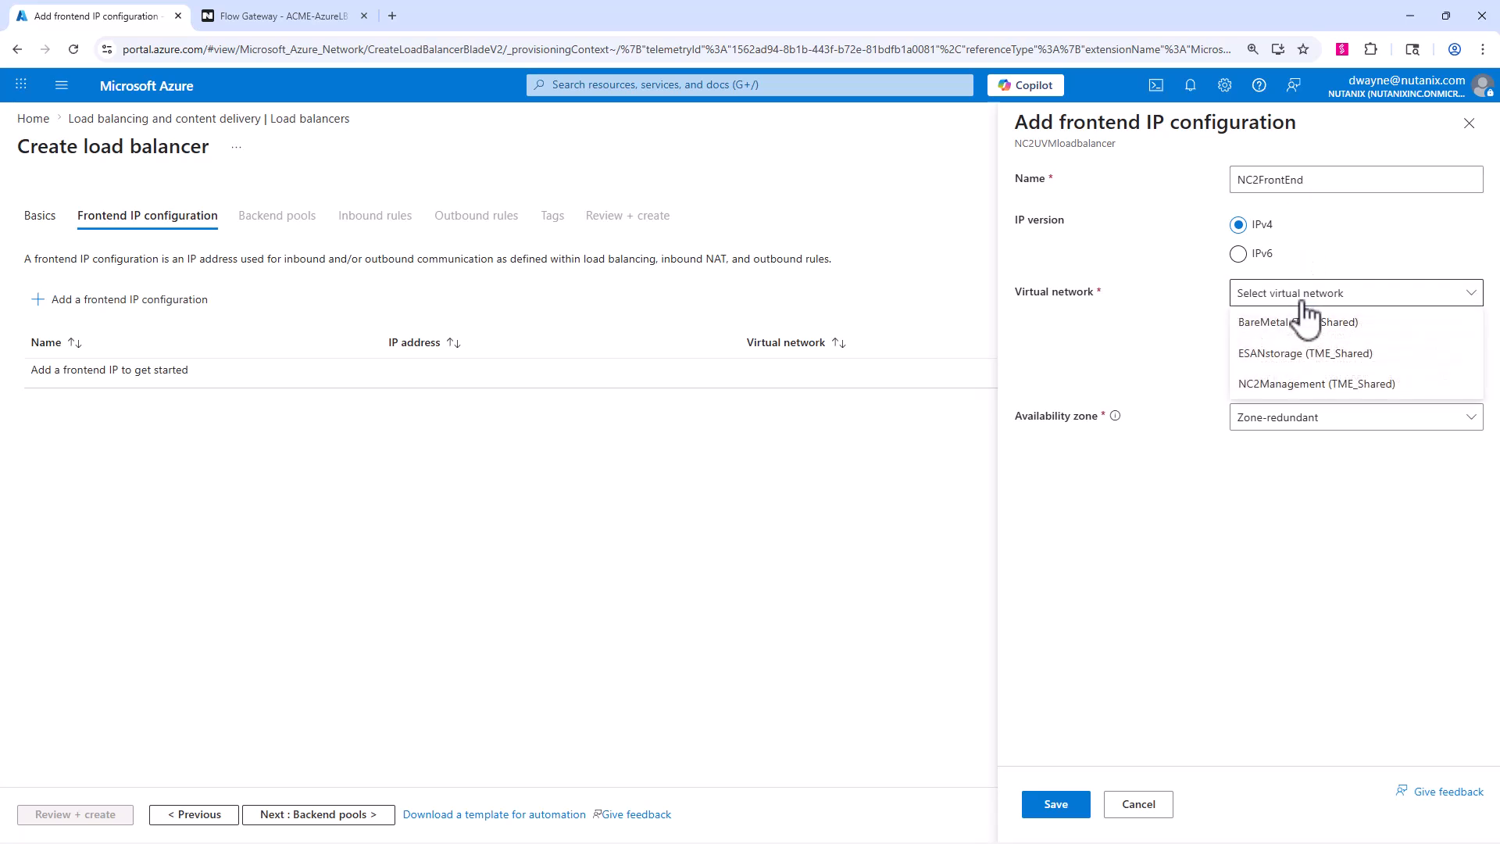
click(1320, 385)
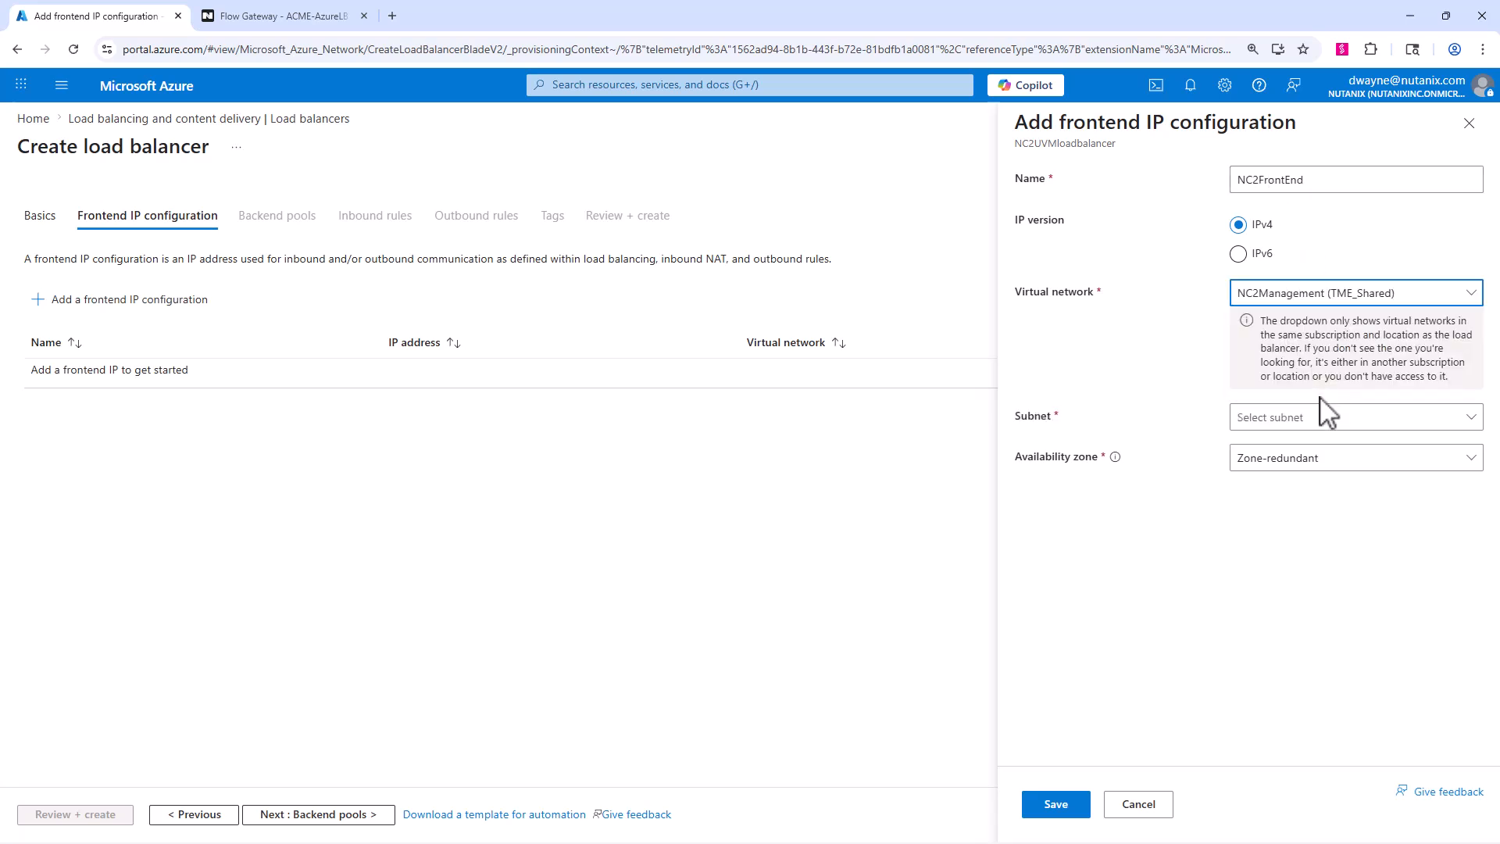
click(1318, 418)
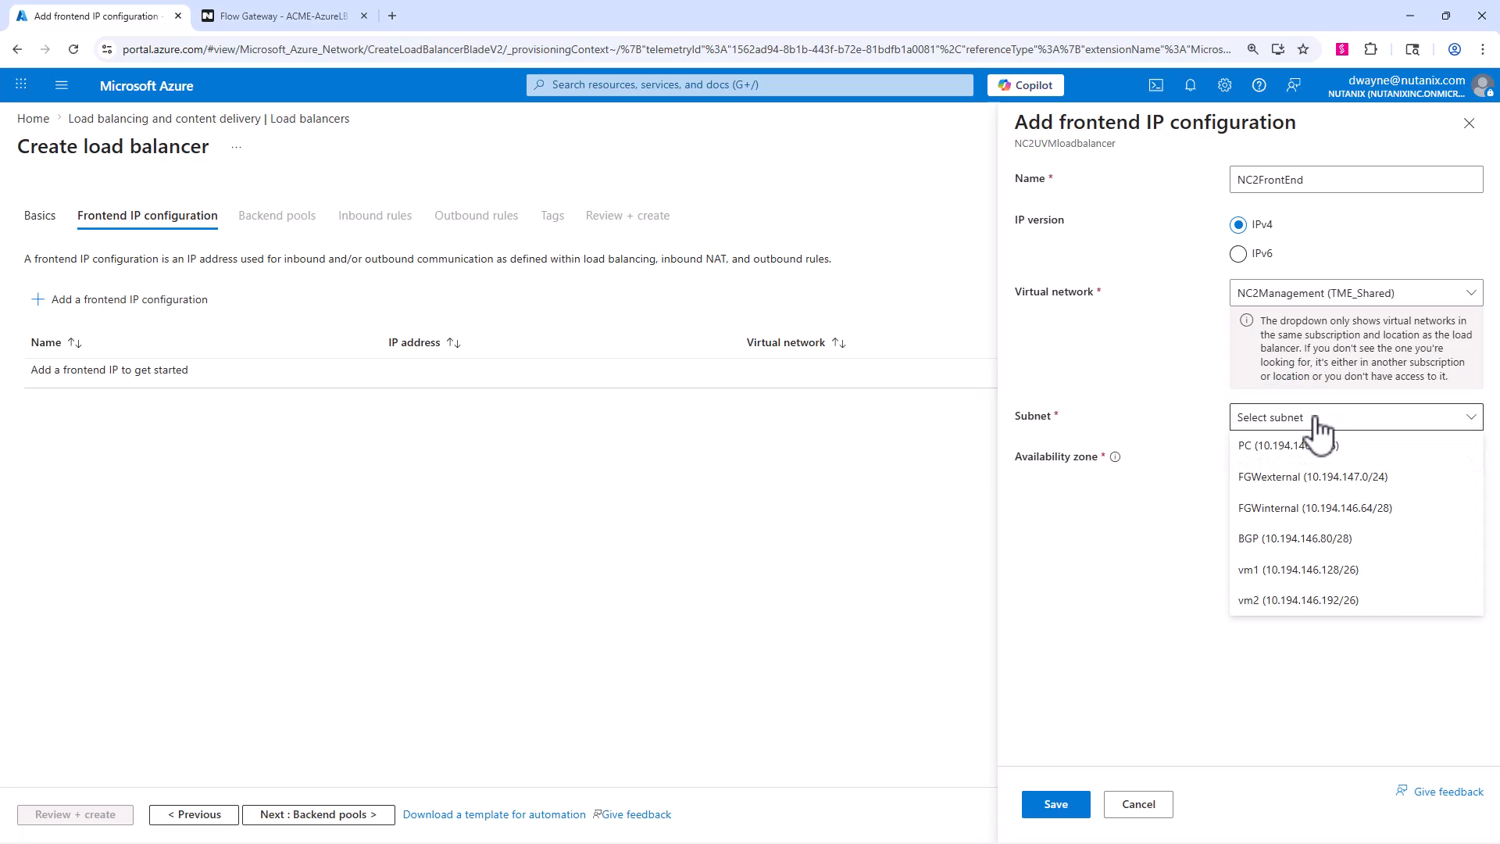
click(1326, 478)
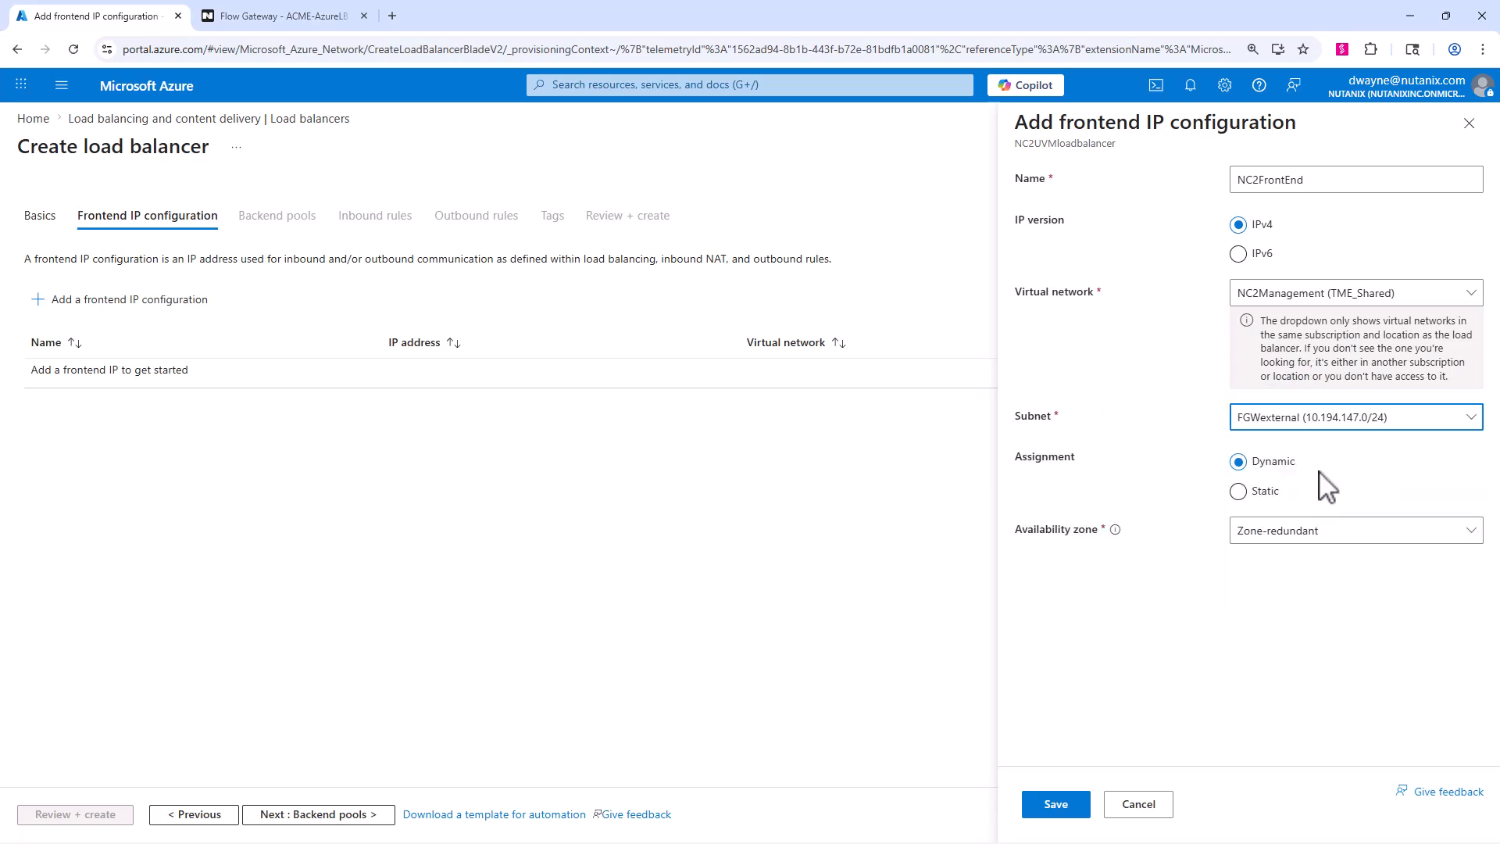
click(1309, 531)
click(1055, 803)
click(318, 814)
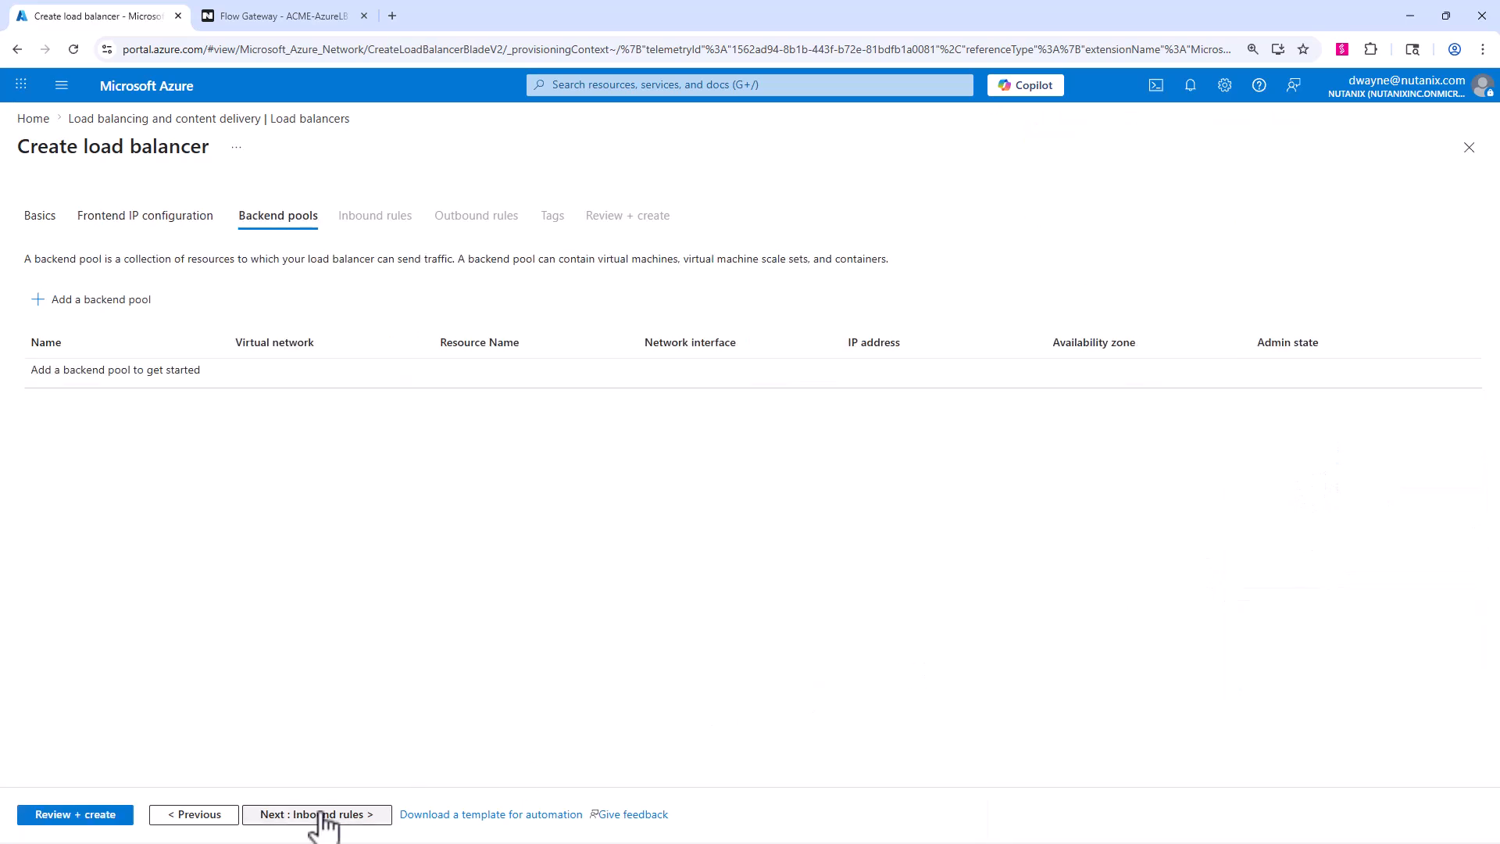
Start a backend pool named NC2backend and set its backend pool configuration to IP address.
click(78, 305)
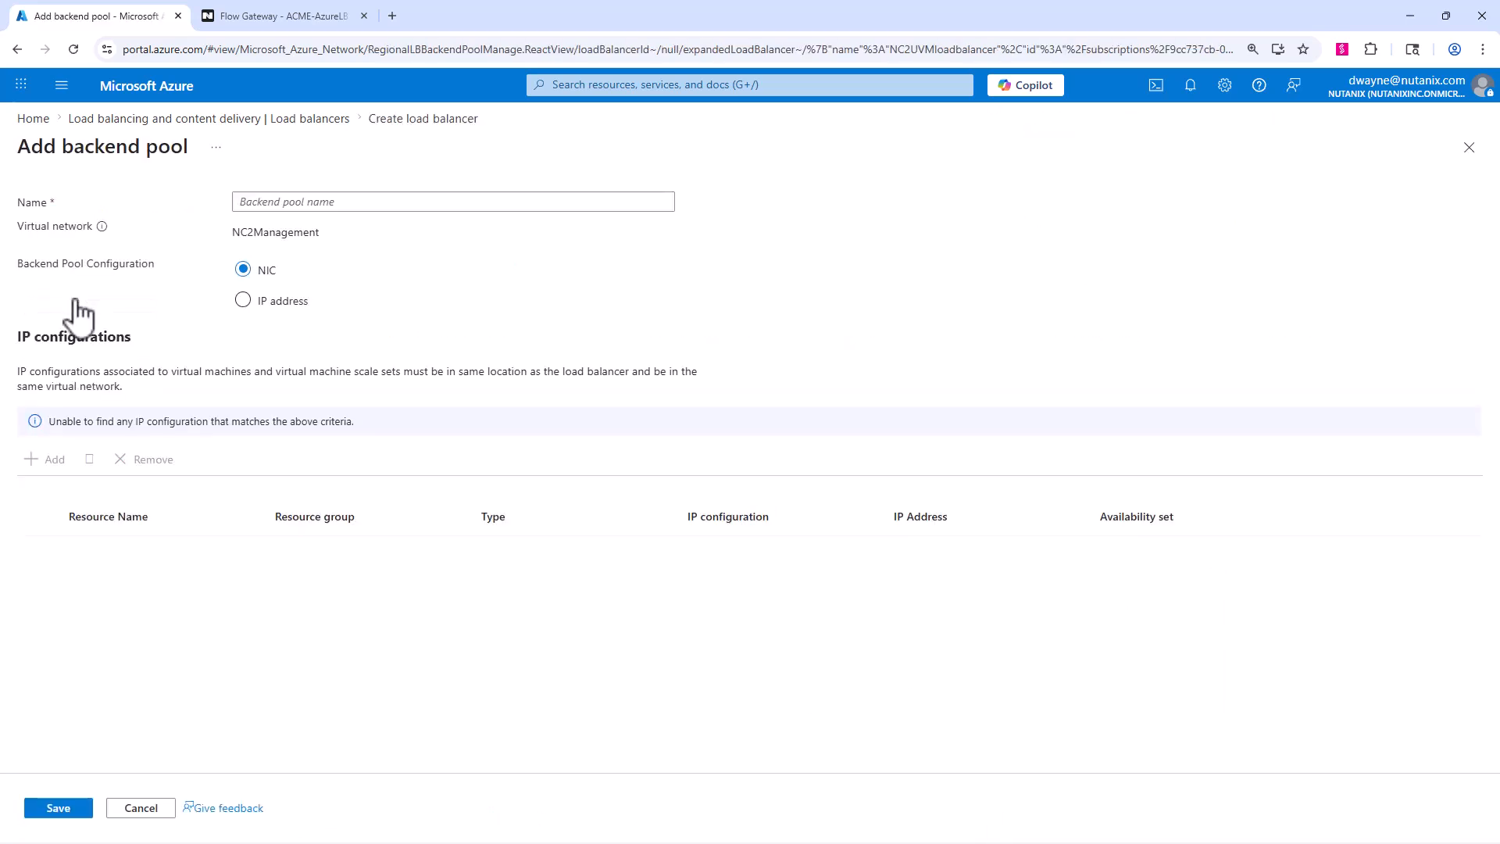
click(259, 205)
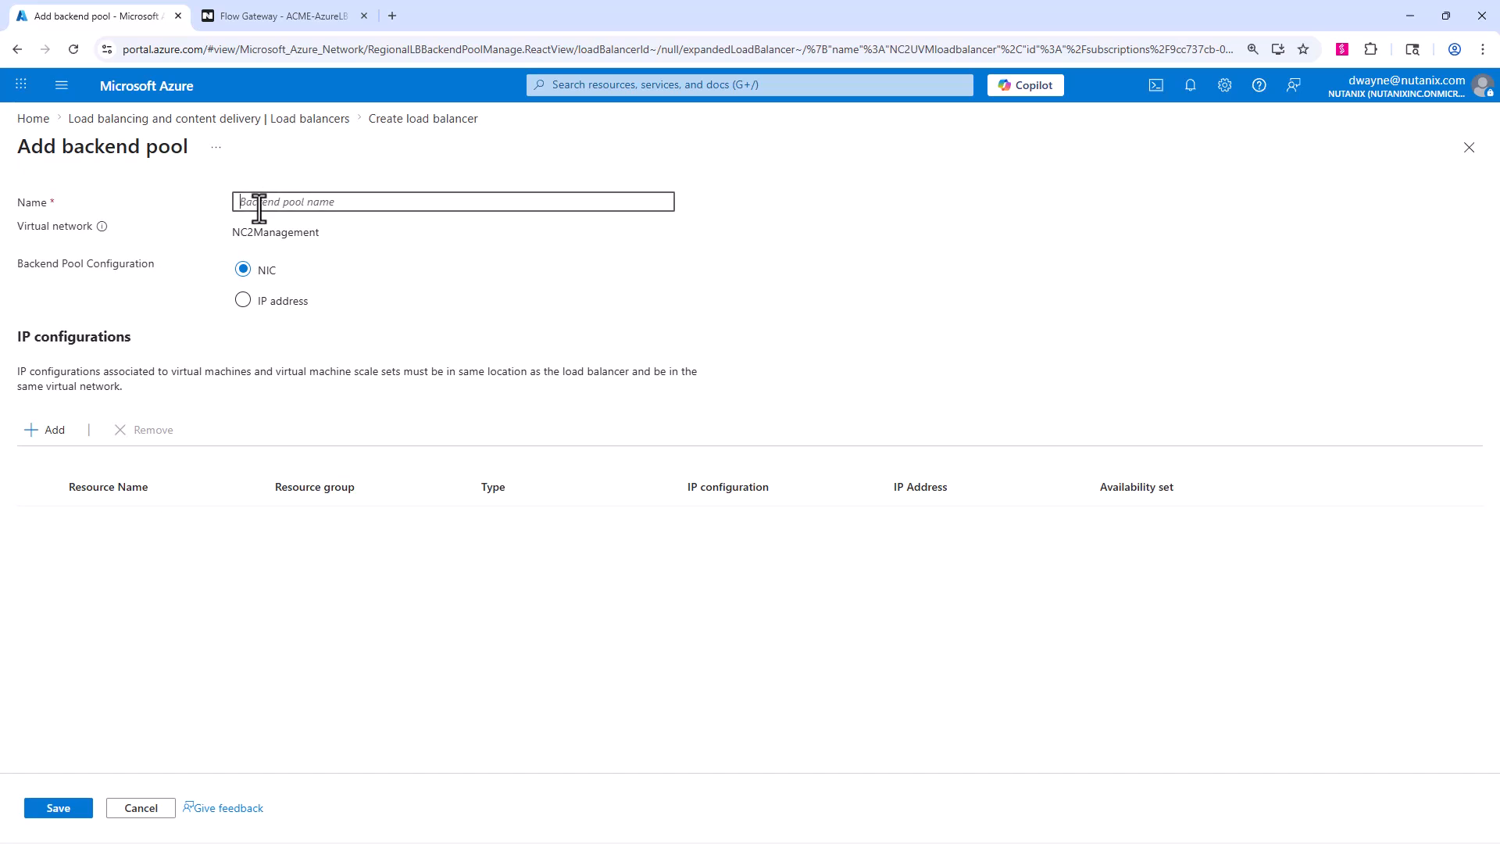
text(NV)
text(2backend)
click(244, 301)
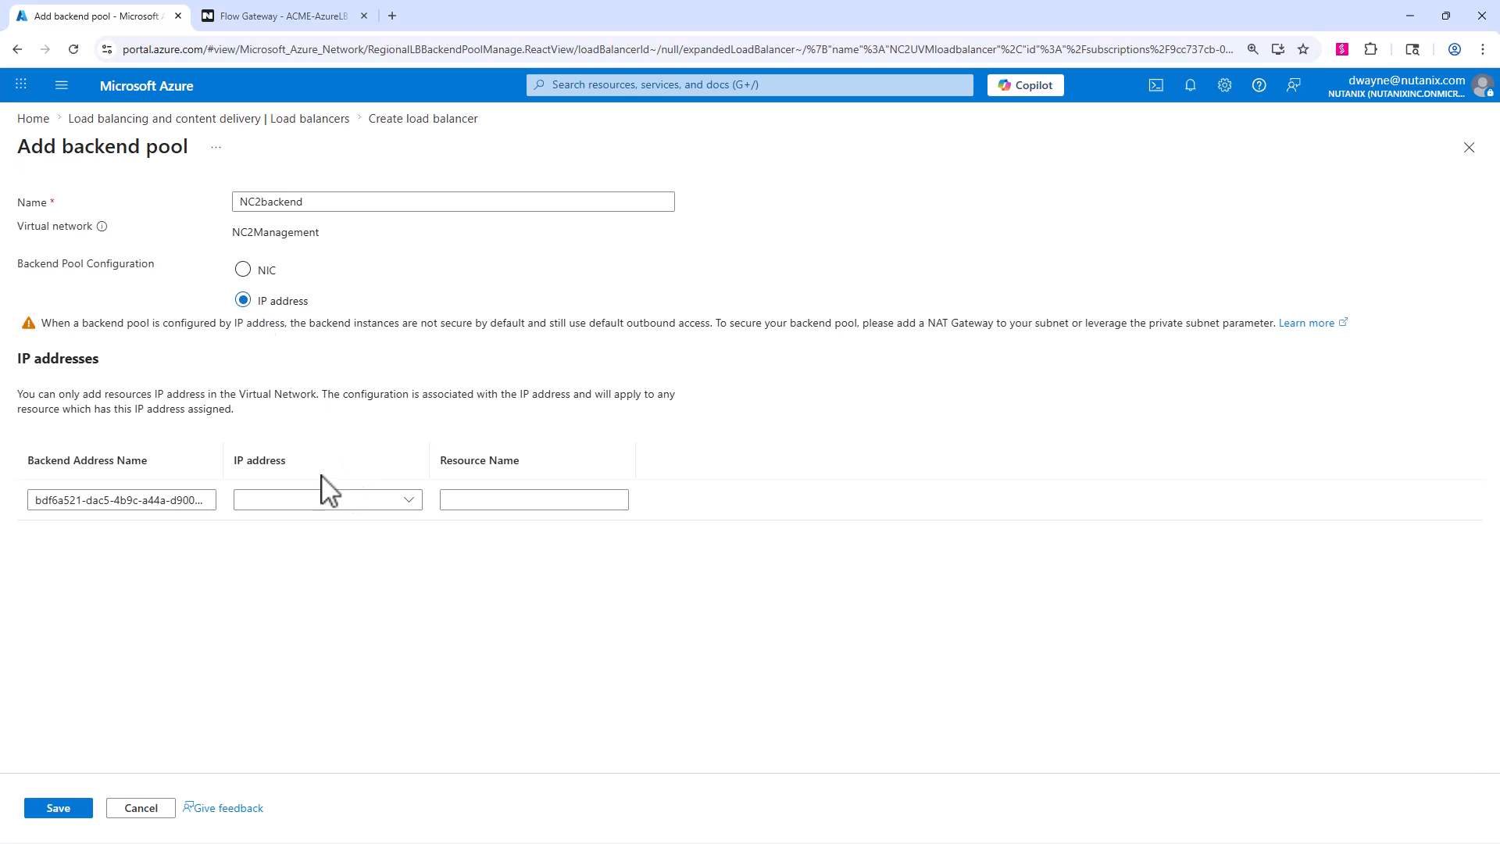
Add the copied Flow Gateway IP 10.194.147.254 to the backend pool with the backend address name nc2c1.
drag(208, 499, 16, 482)
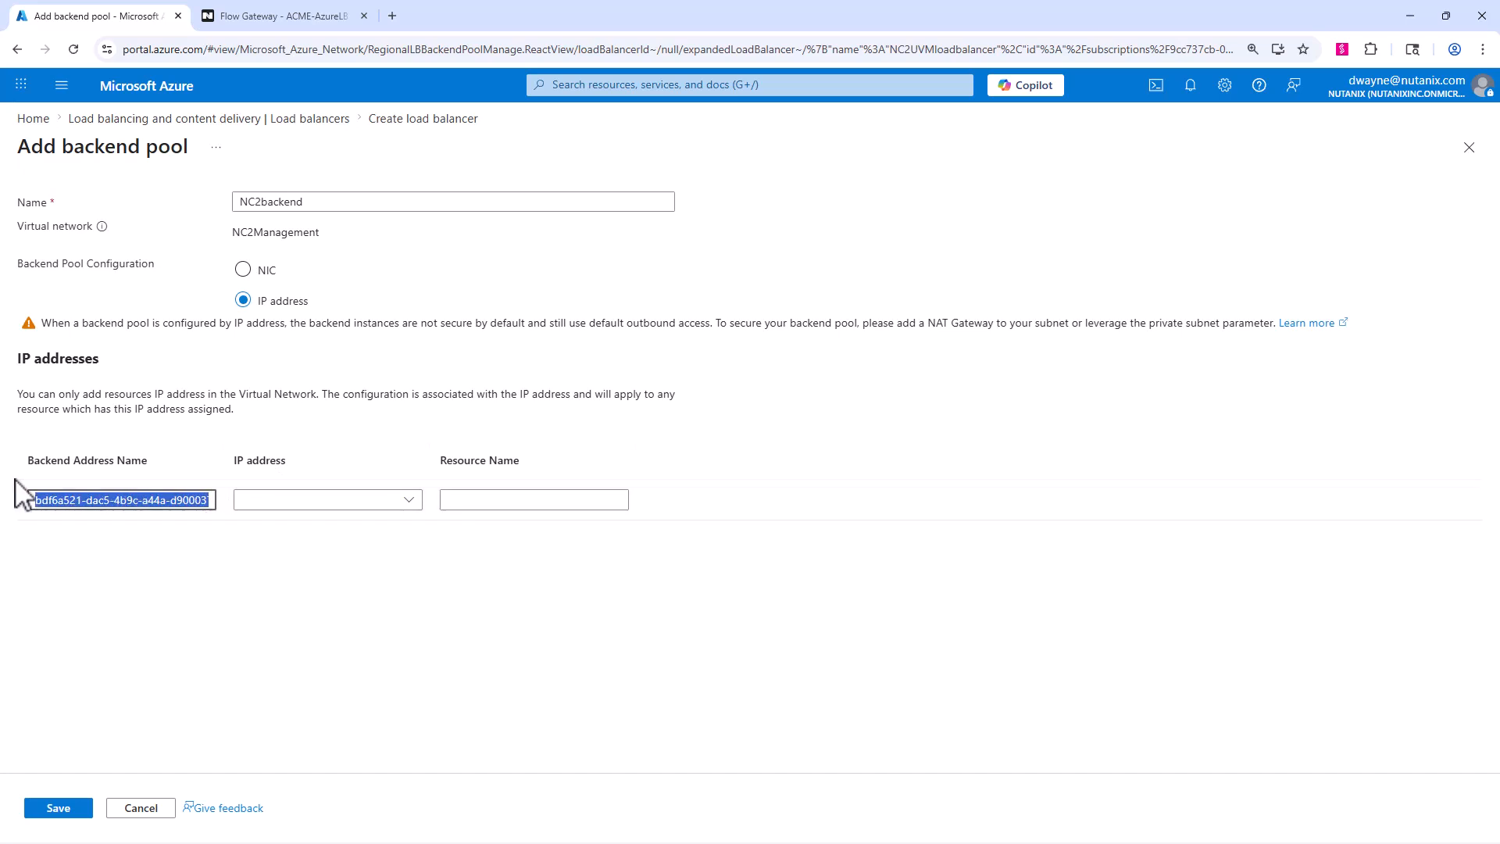
text(nc2c1)
click(320, 498)
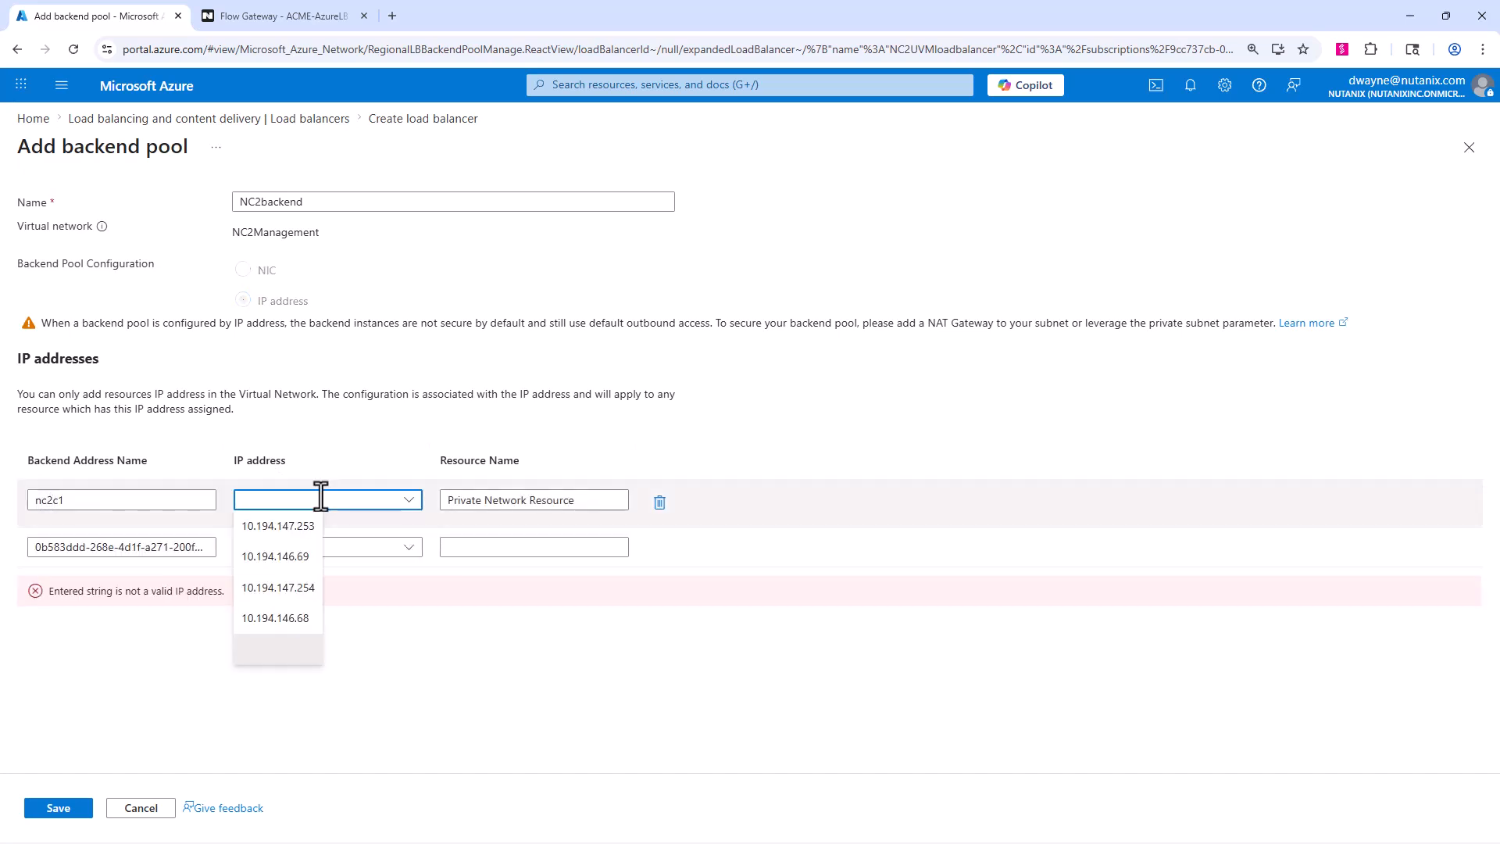
key(ctrl+v)
click(472, 527)
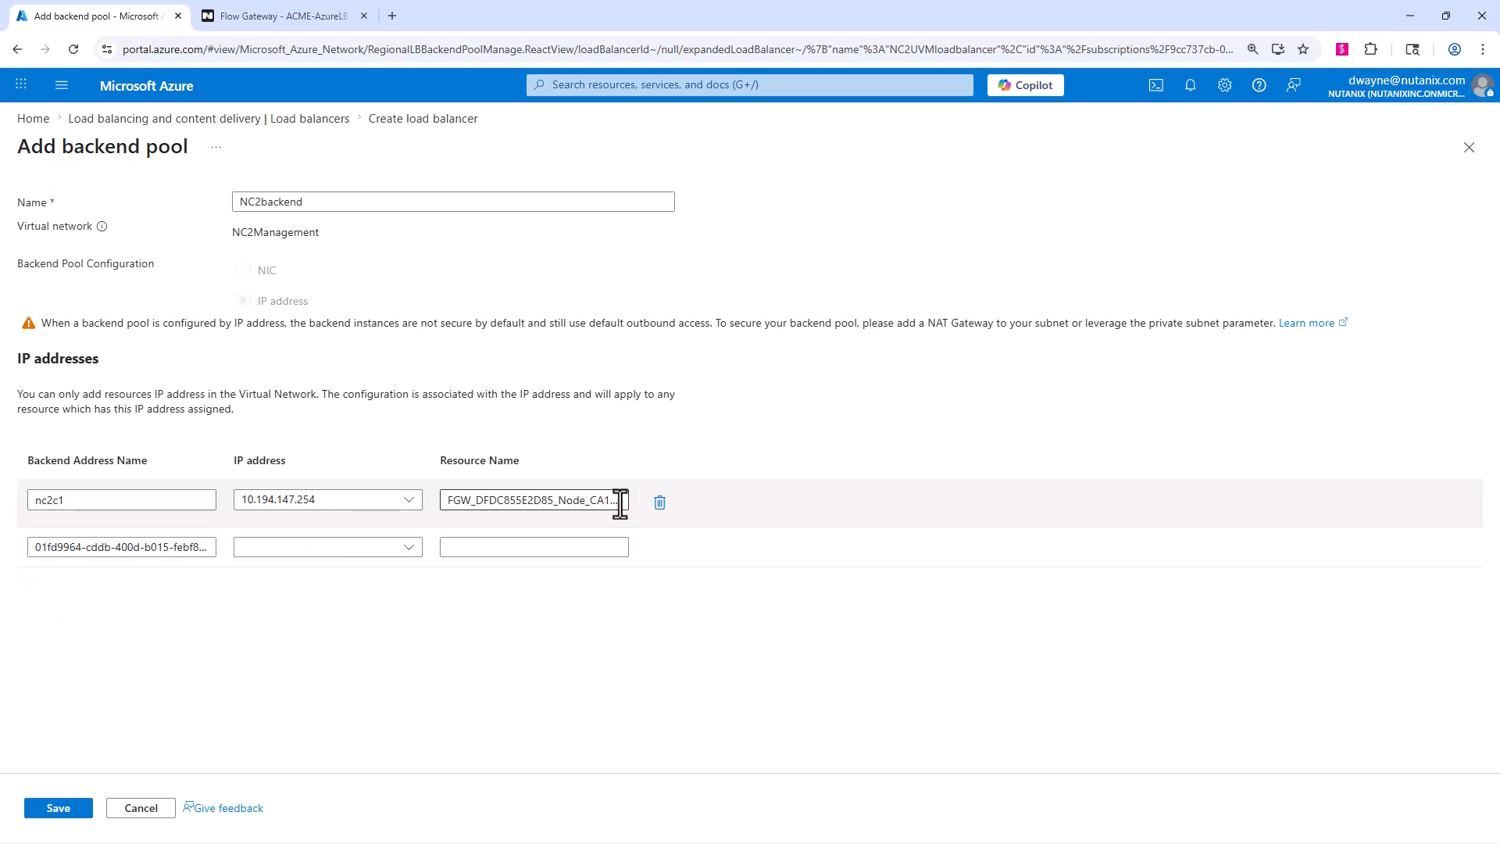
Rename the backend address for 10.194.147.254 as nc2fgw254.
click(67, 501)
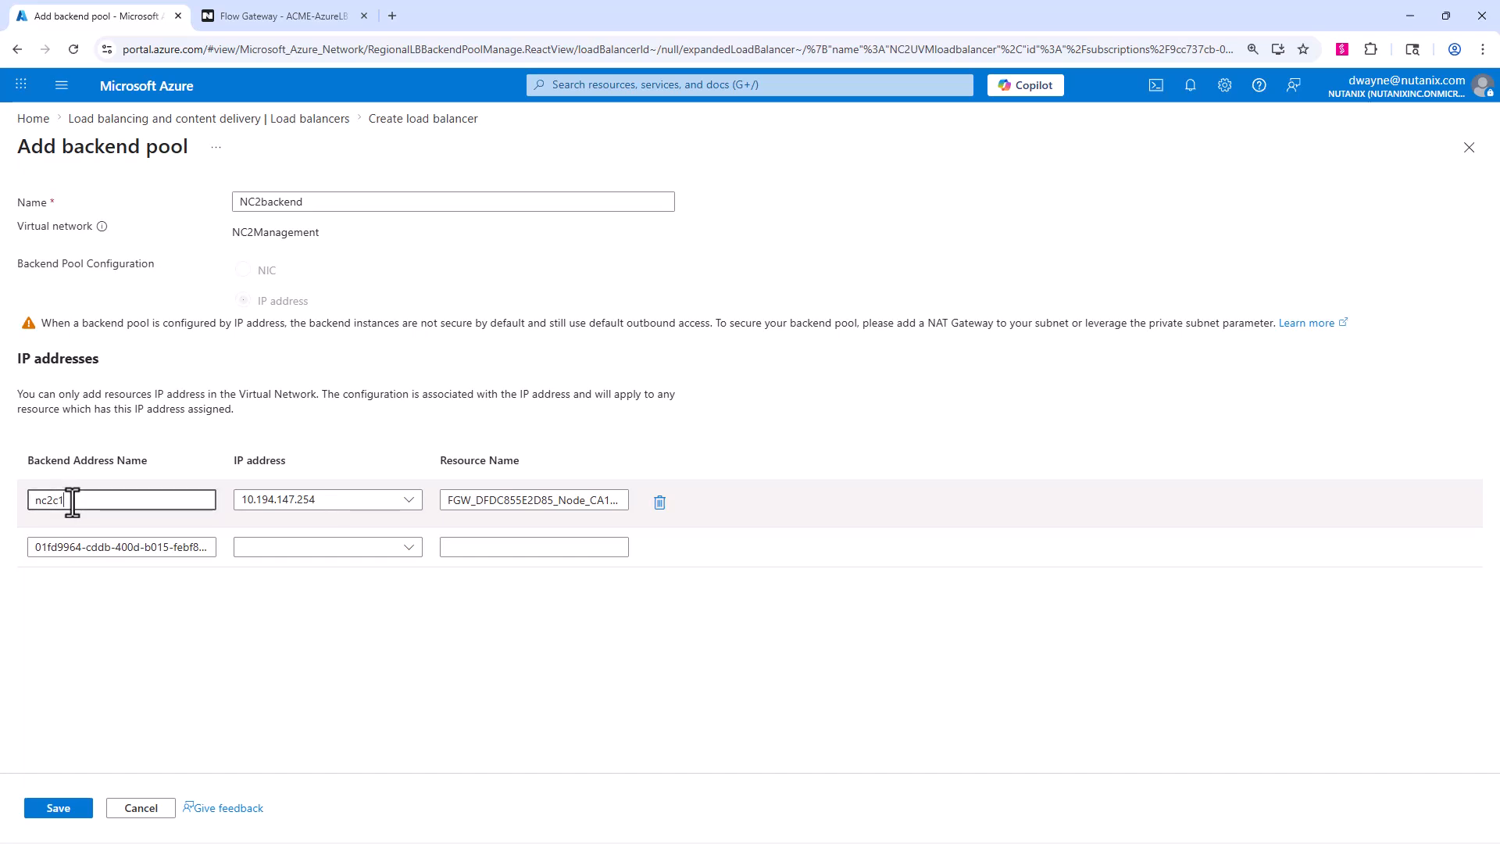
text(-)
key(BackSpace)
key(BackSpace)
key(BackSpace)
text(fgw254)
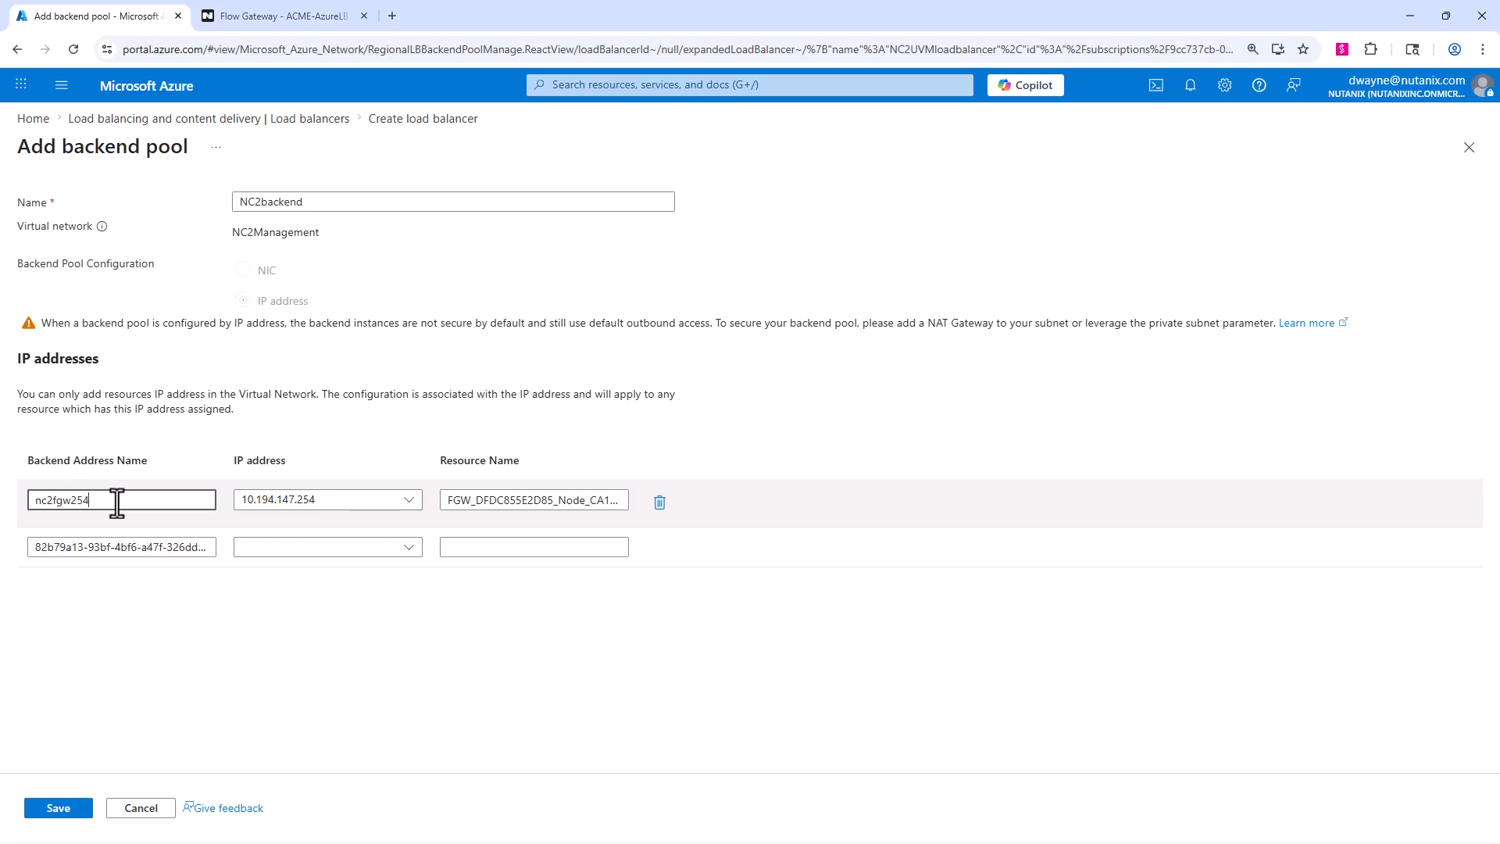
Copy the second Flow Gateway VM's IP, 10.194.147.253, from the NC2 console and add it as the pool's second backend address.
click(125, 547)
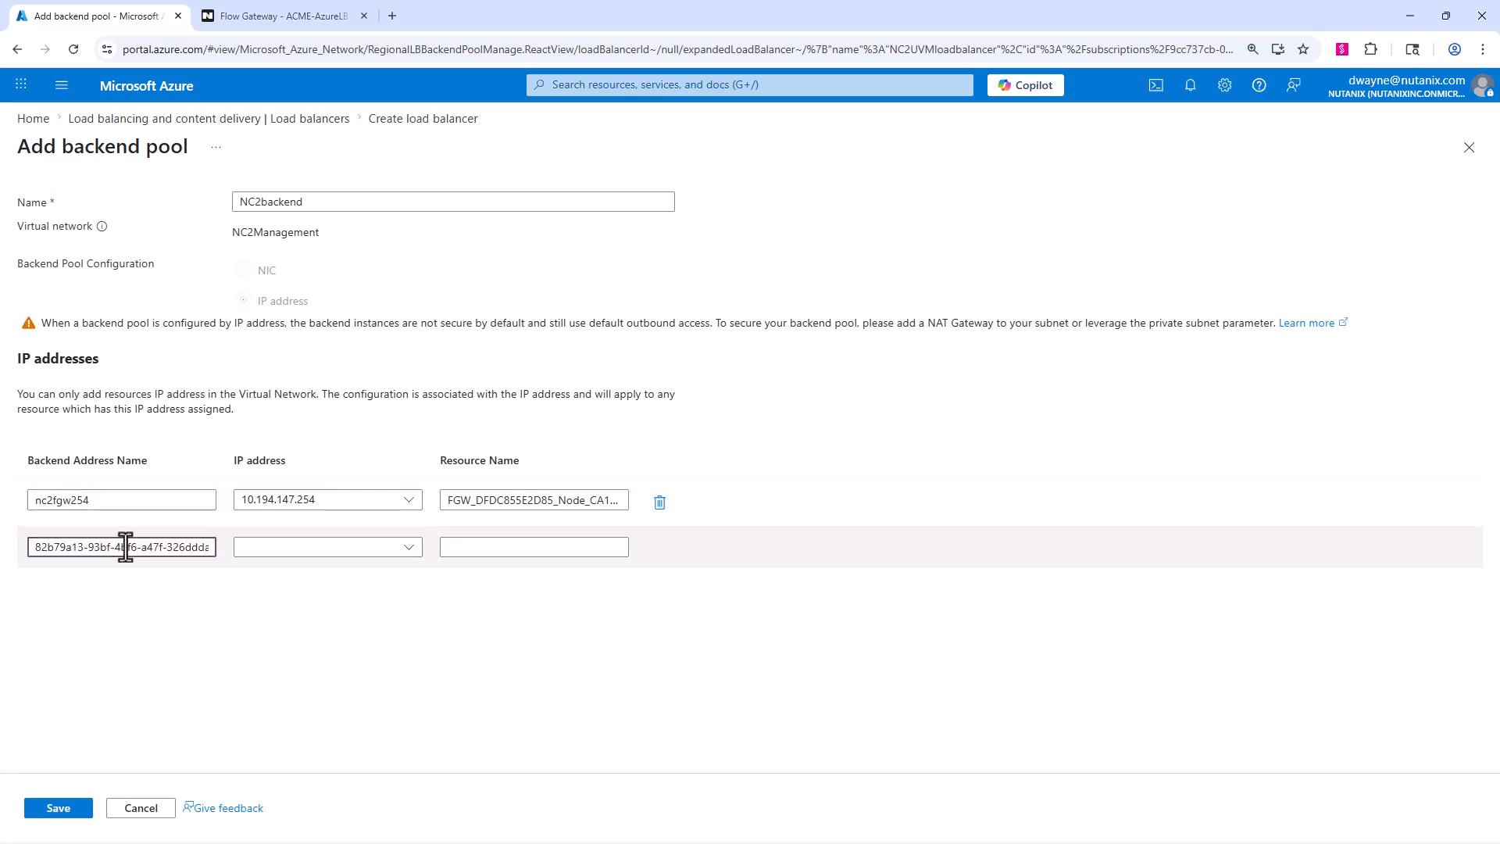
double_click(202, 553)
click(283, 554)
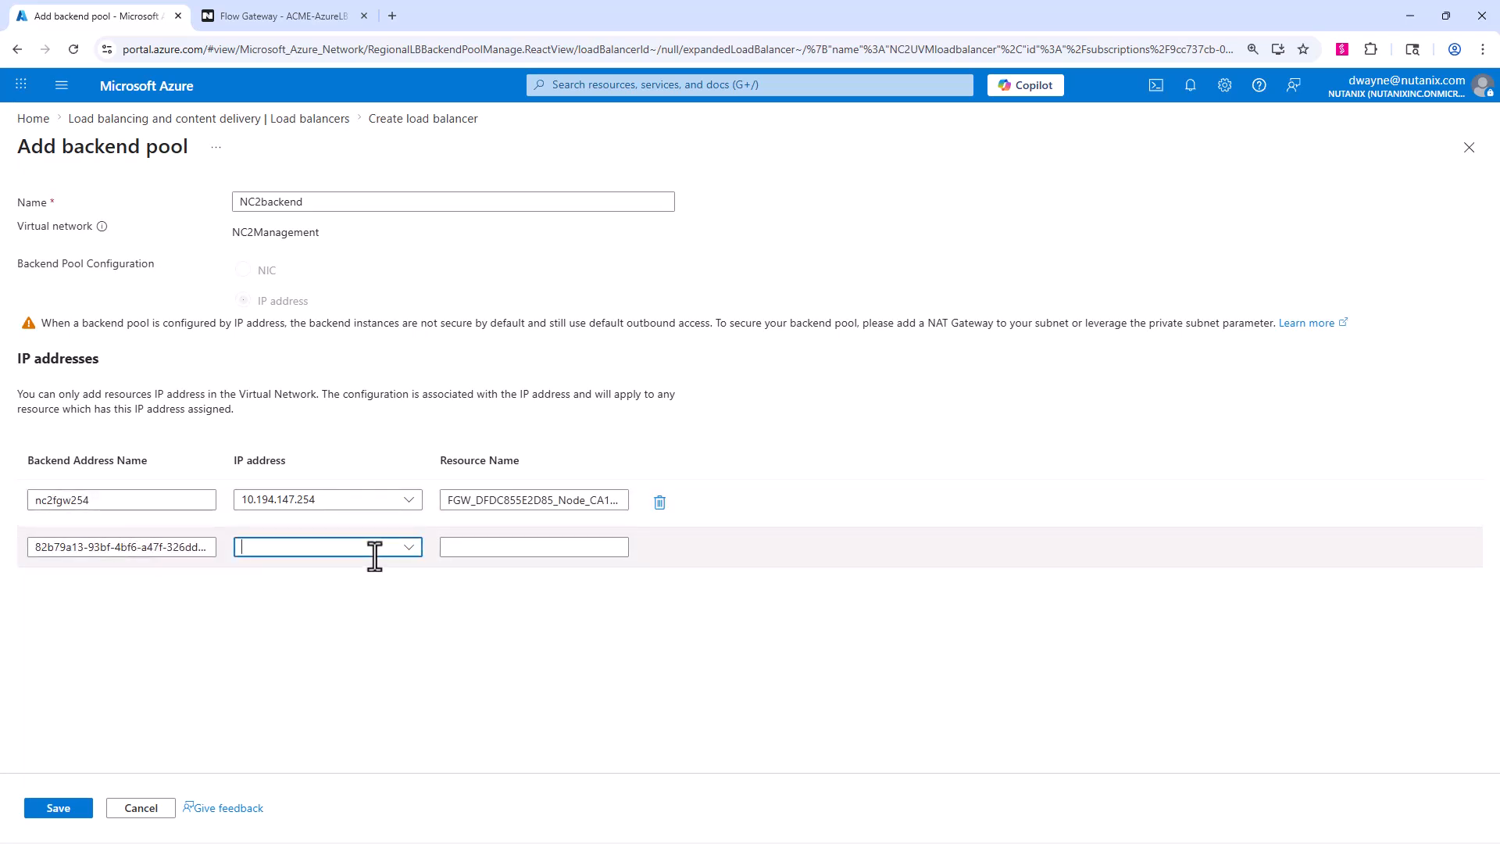
click(221, 16)
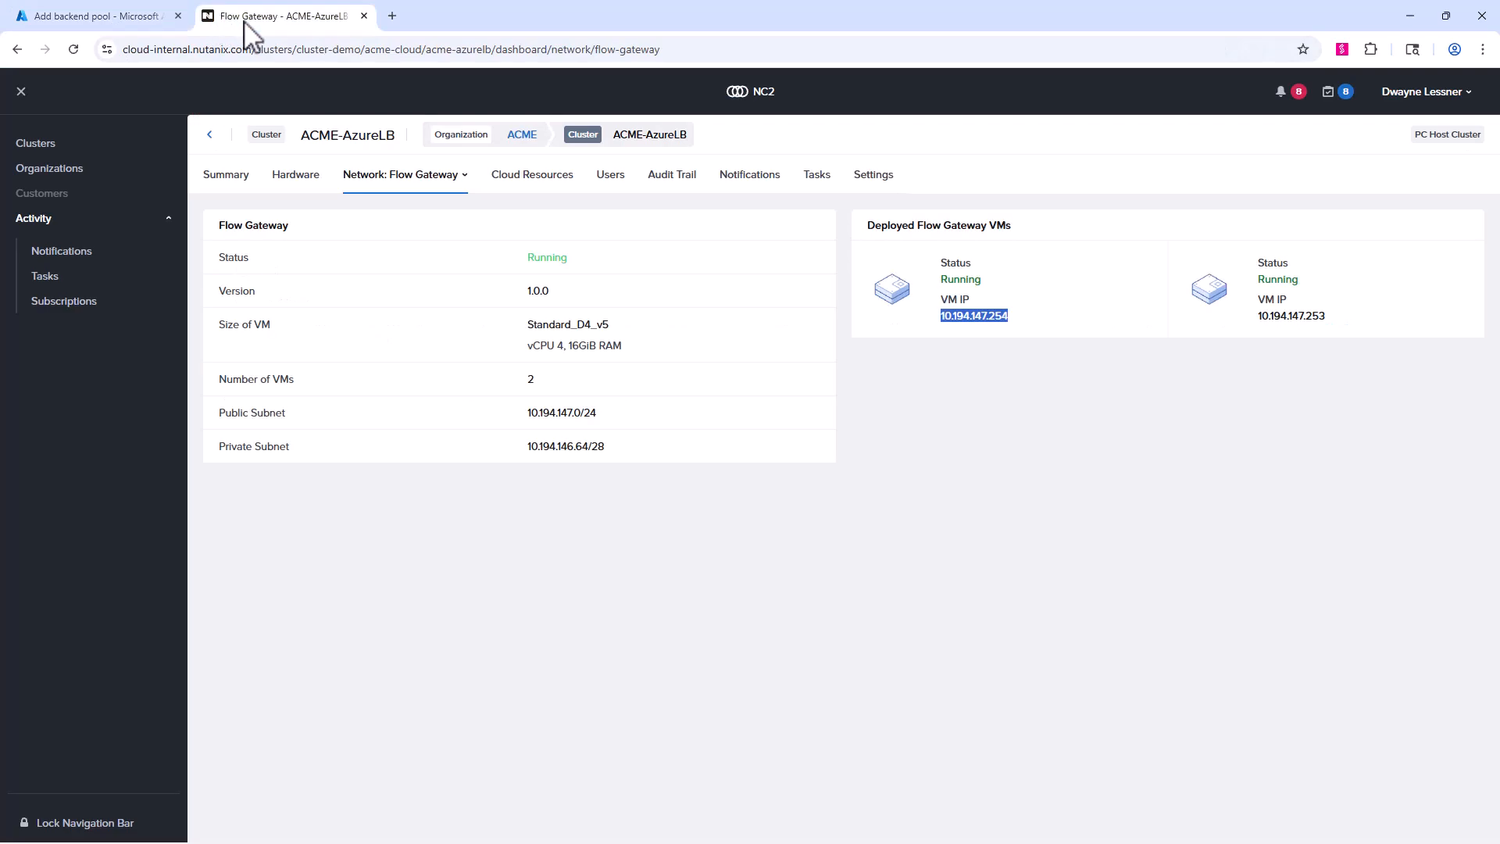
drag(1341, 314, 1254, 314)
key(ctrl+c)
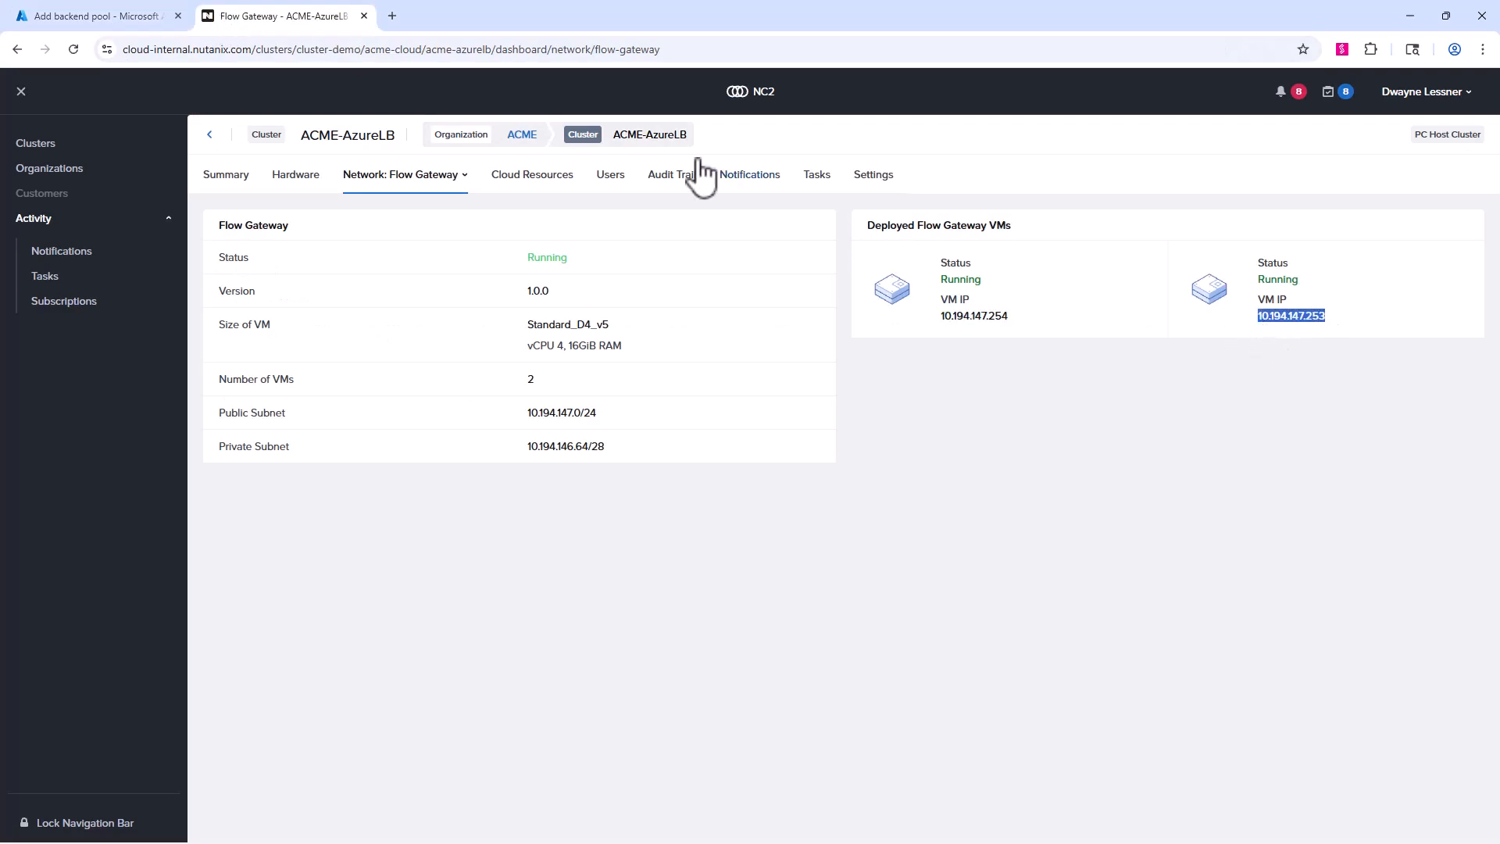
click(152, 17)
key(ctrl+v)
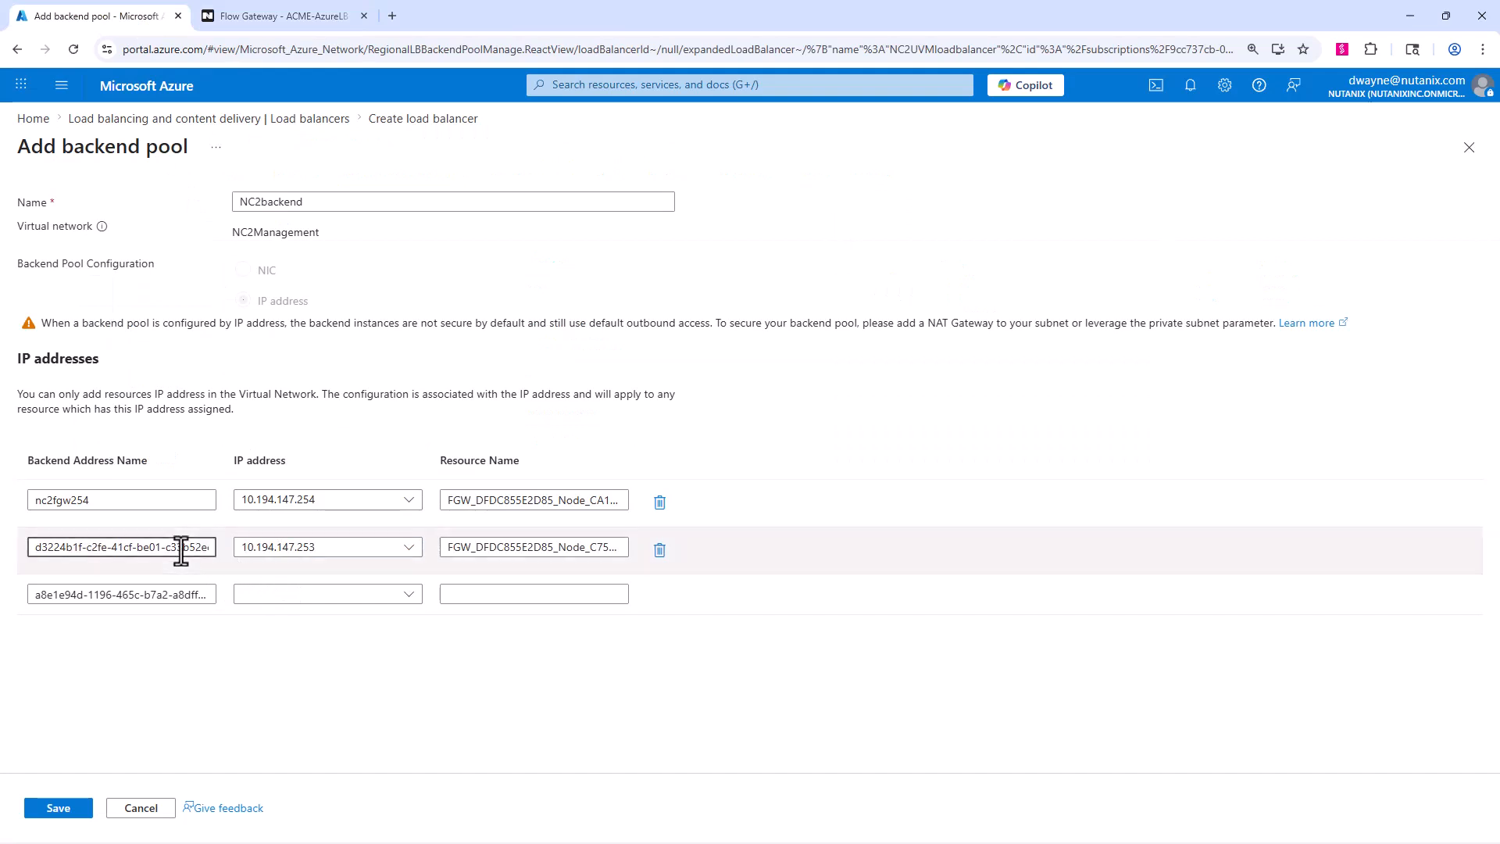
Name the second backend address nc2fgw253 by adapting the first address's name, save the pool and continue to the inbound rules.
drag(87, 499, 14, 504)
key(ctrl+c)
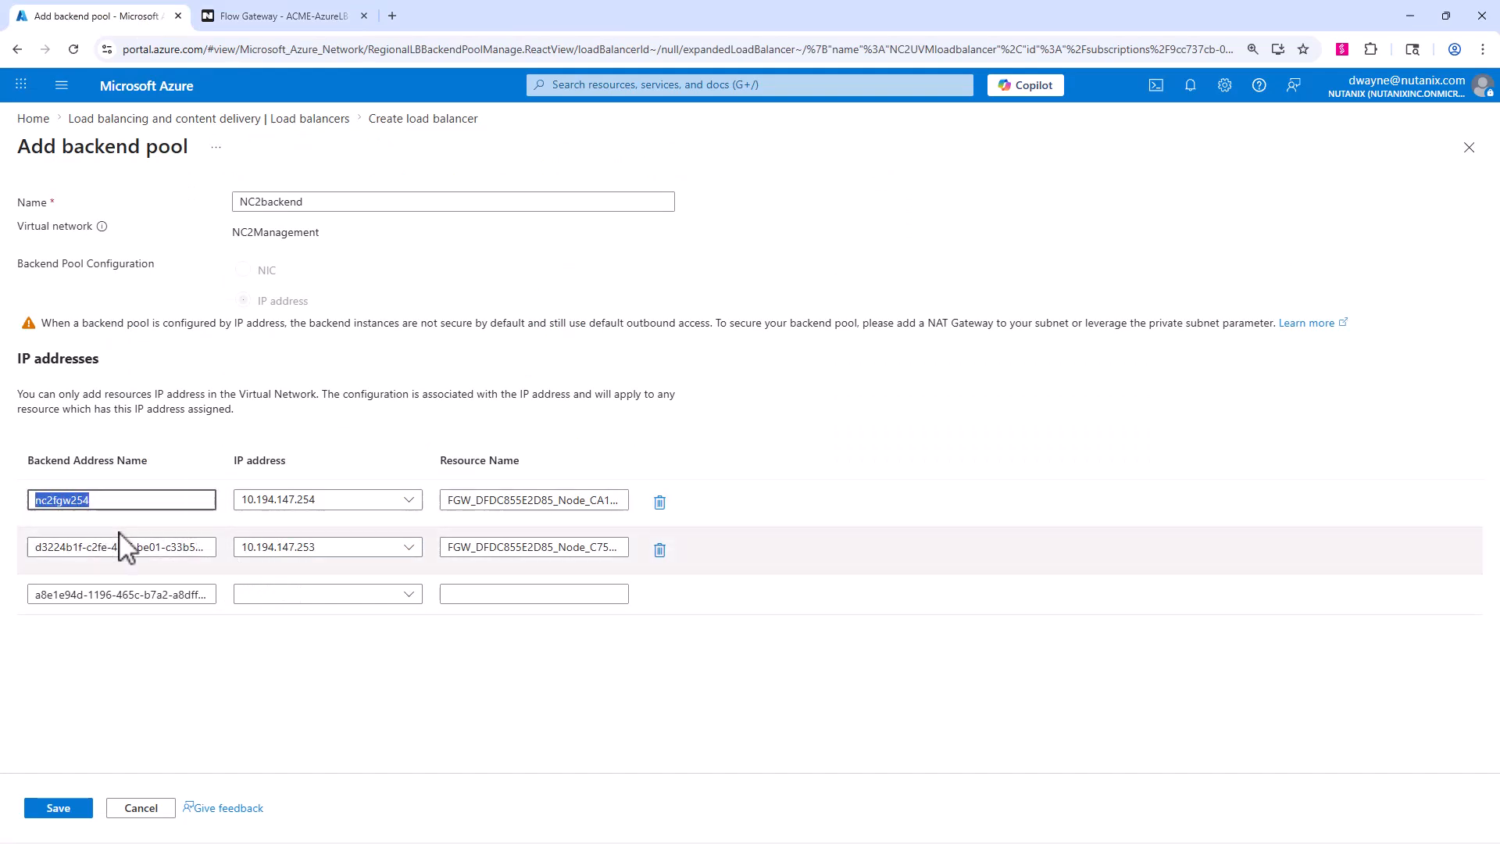
click(110, 546)
key(ctrl+a)
key(ctrl+v)
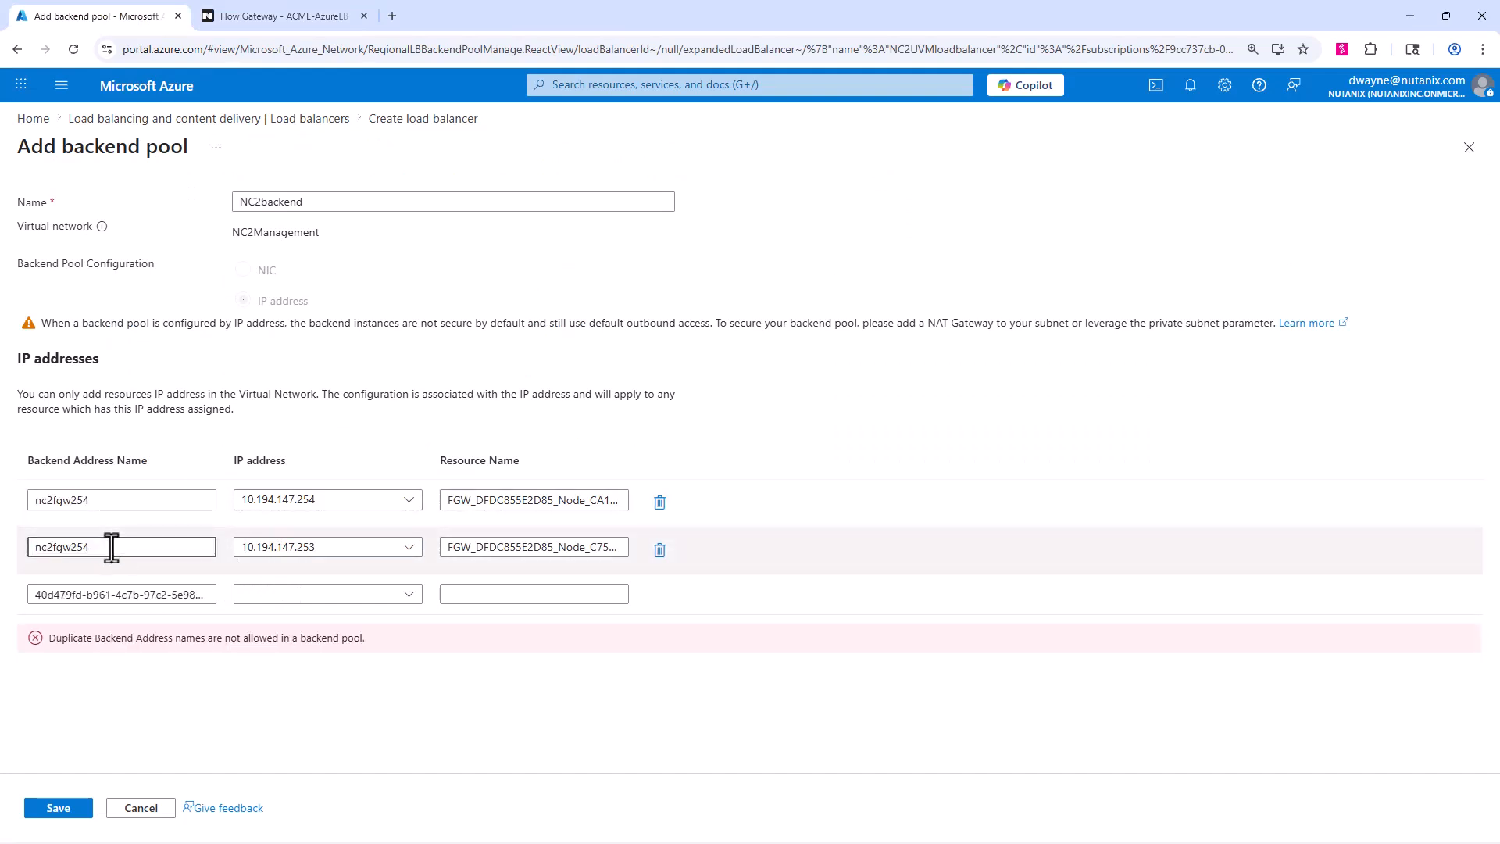
key(BackSpace)
text(3)
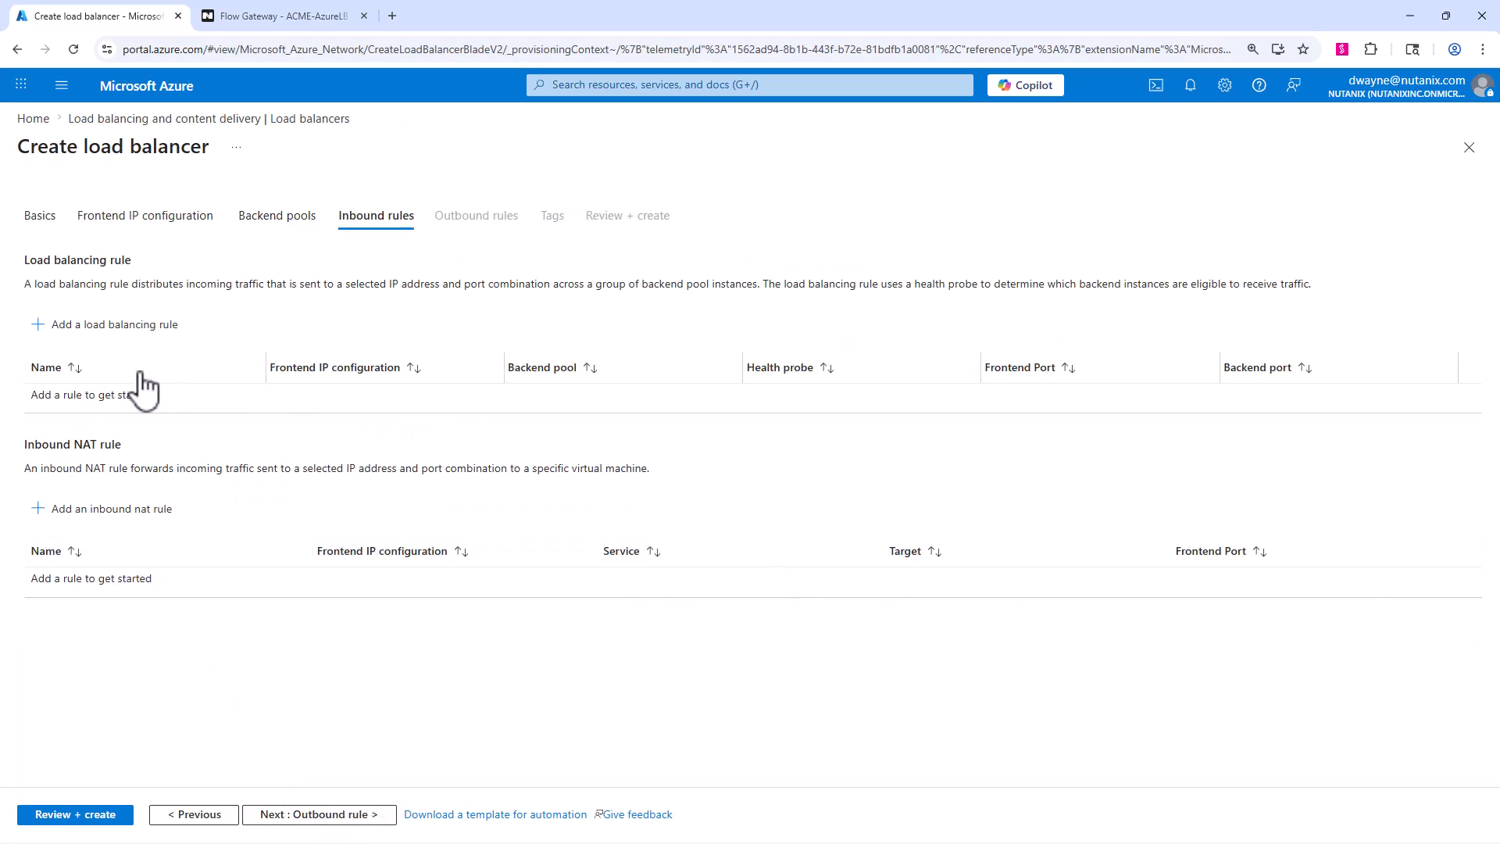
Start load balancing rule FGWinboundrule from NC2FrontEnd to NC2backend with high availability ports, and create its health probe FGWhealthprobe on TCP port 22.
click(92, 327)
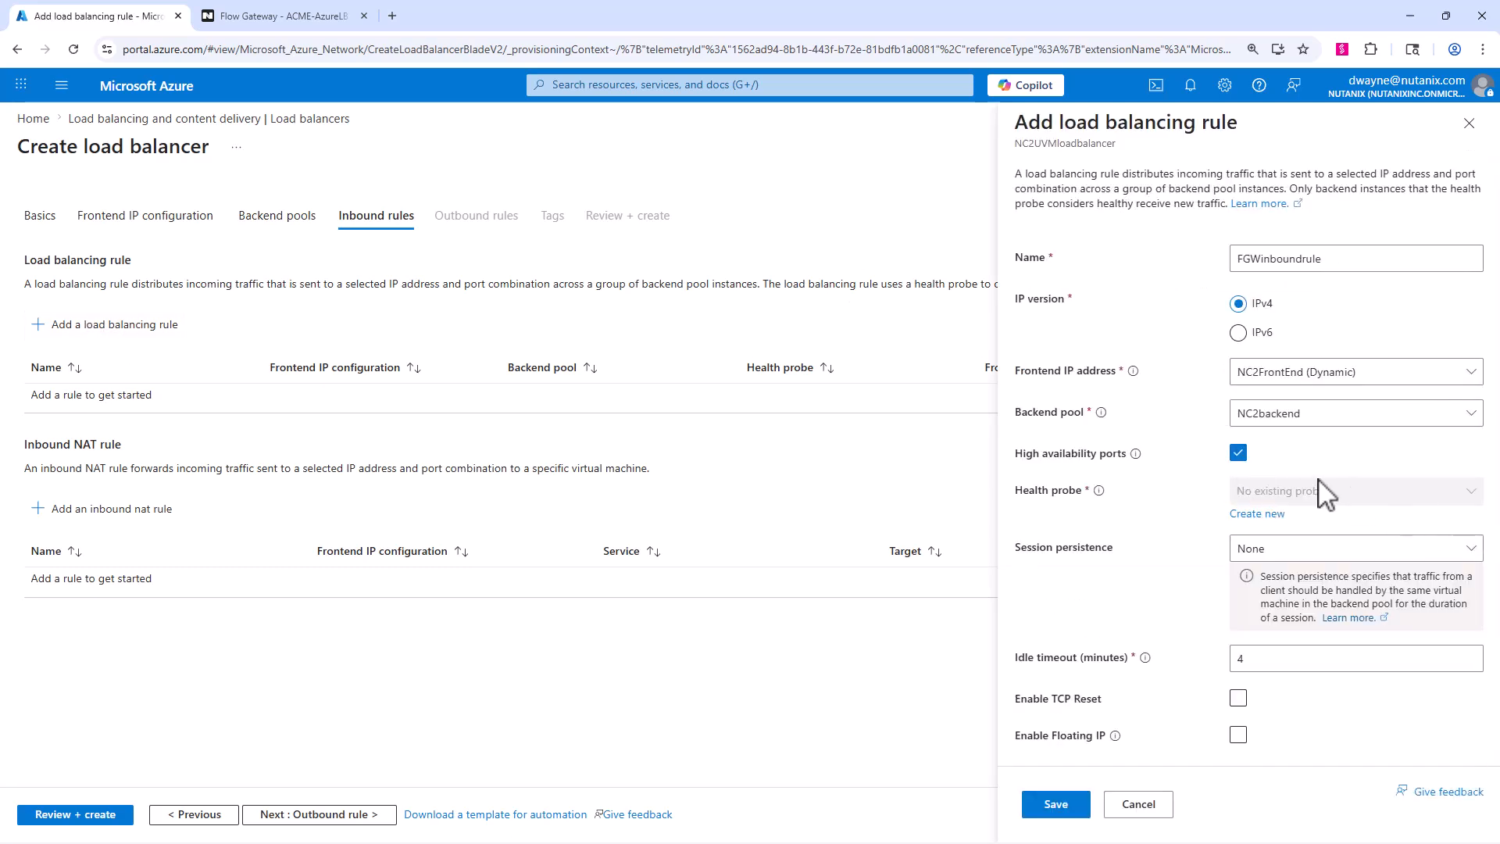
click(1278, 515)
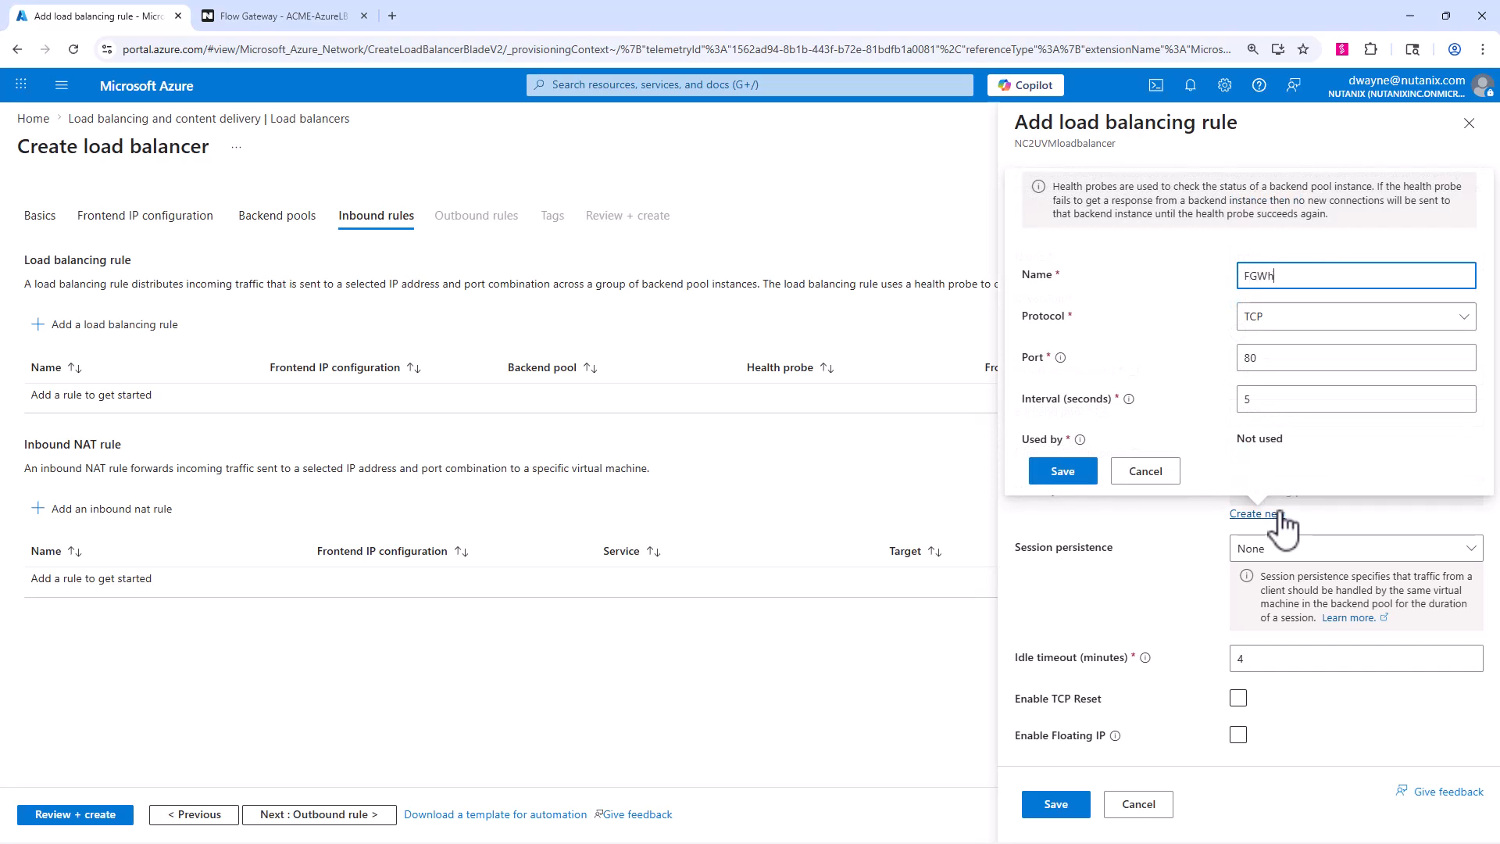
text(FGWhealthprobe)
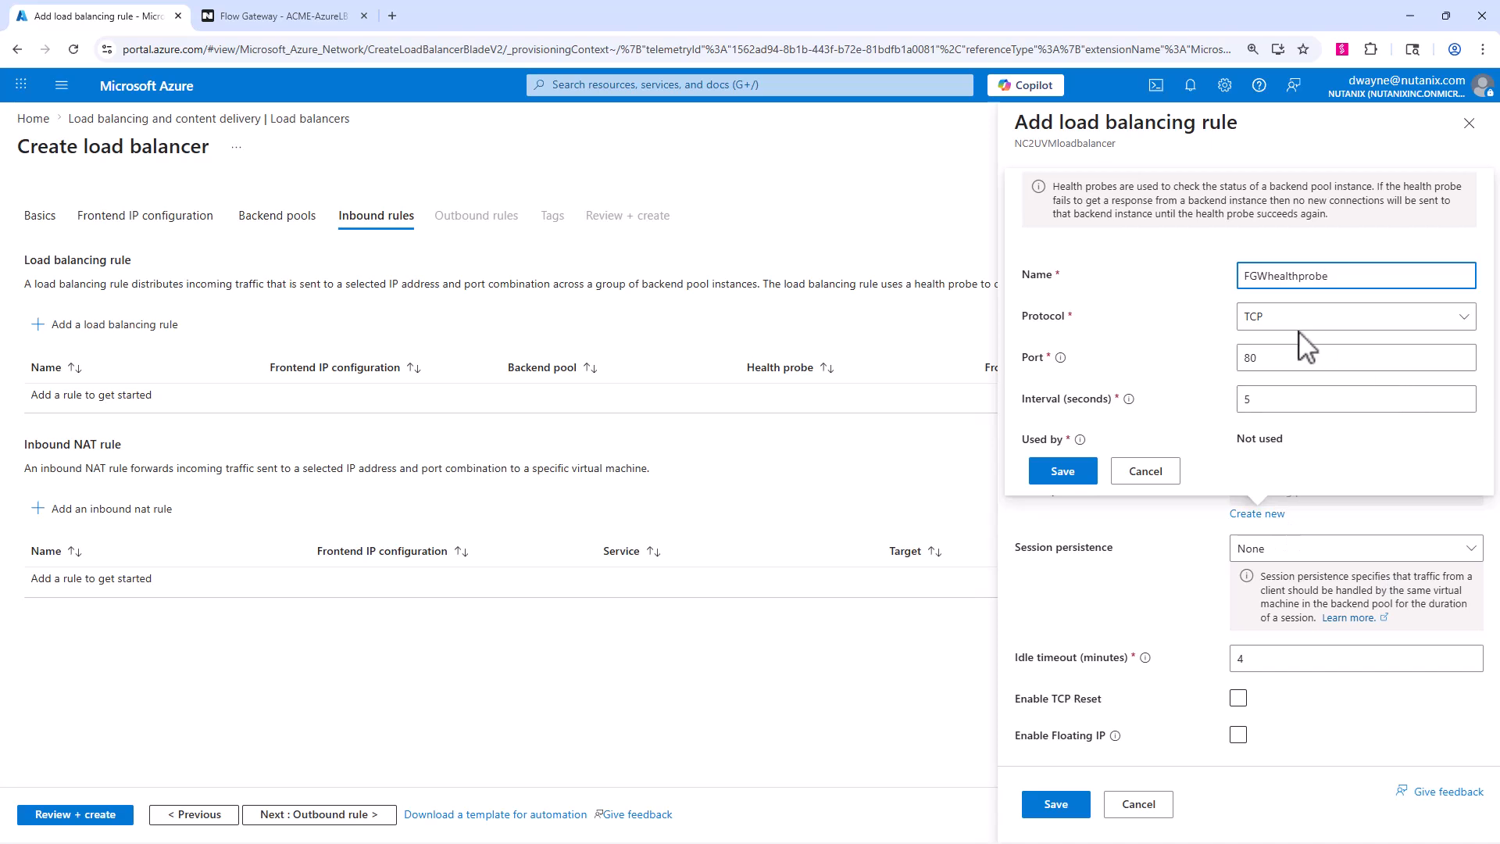
drag(1282, 358, 1226, 367)
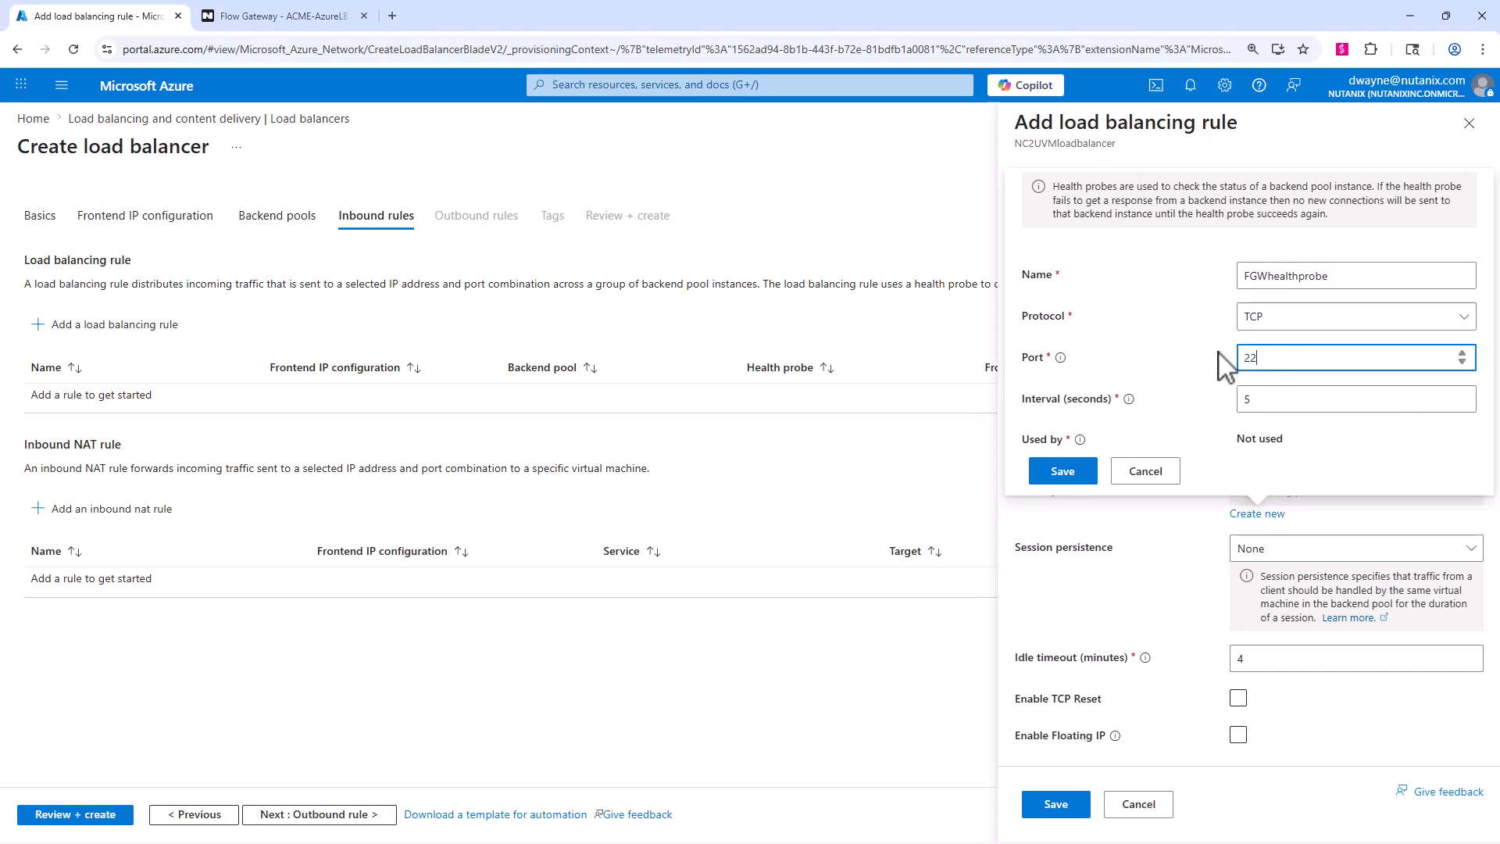
click(1366, 461)
click(1063, 470)
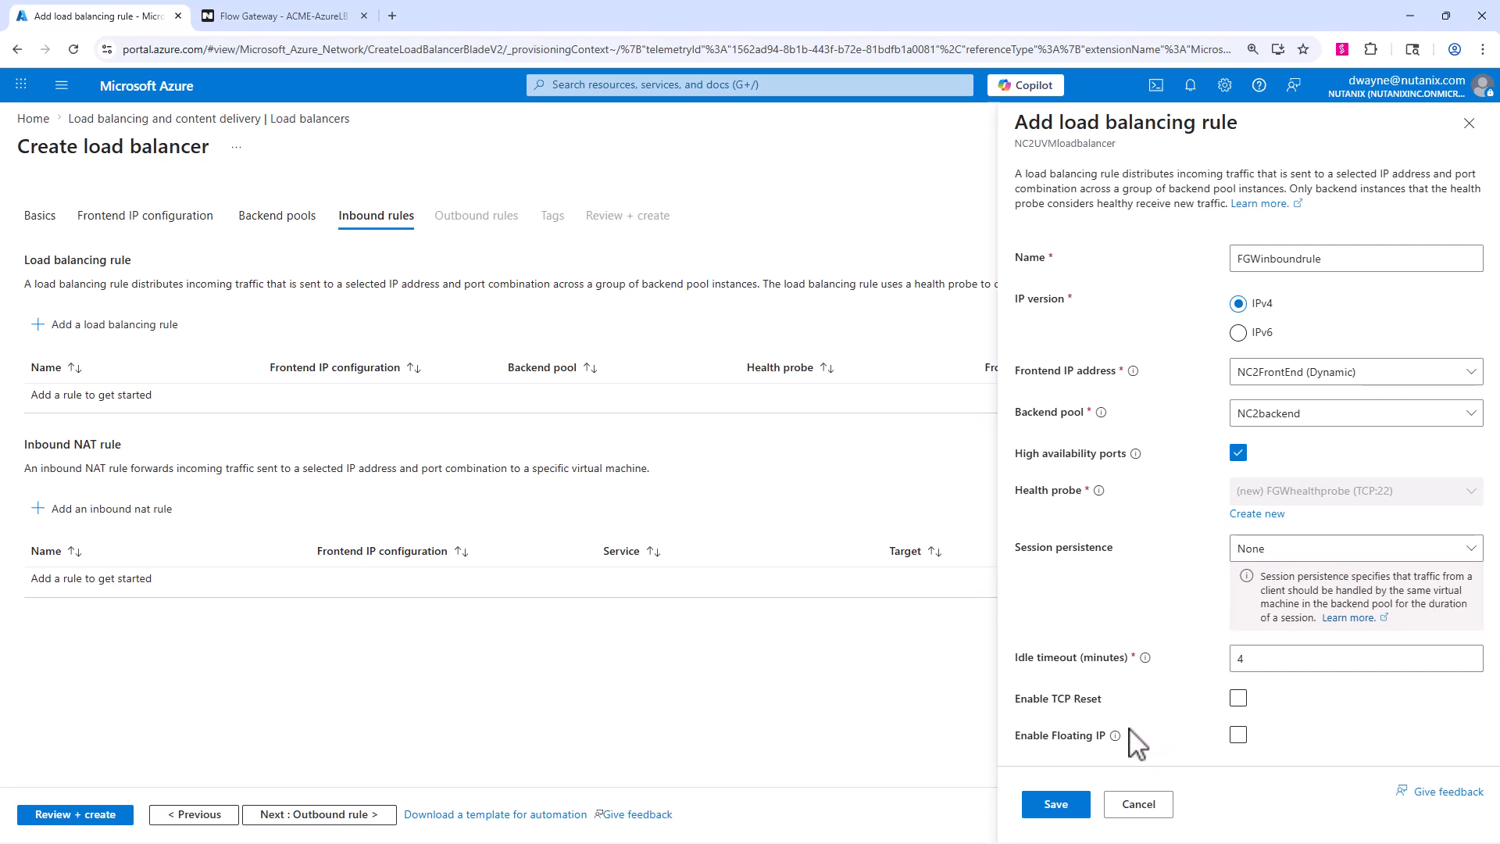
Save the load balancing rule FGWinboundrule, check its entry among the inbound rules, and continue to the outbound rules.
click(1055, 805)
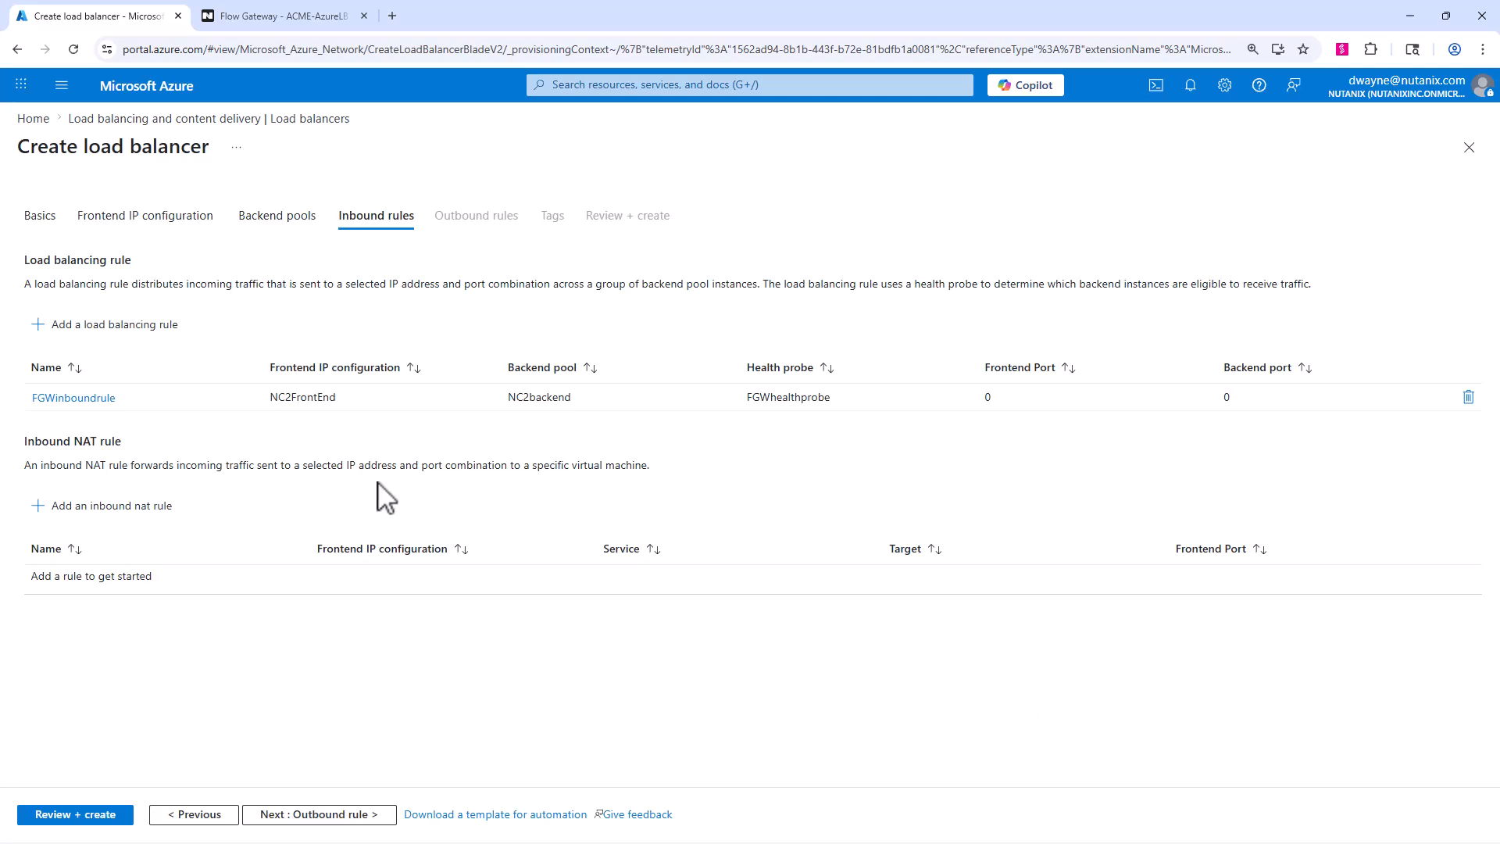
drag(100, 406, 610, 386)
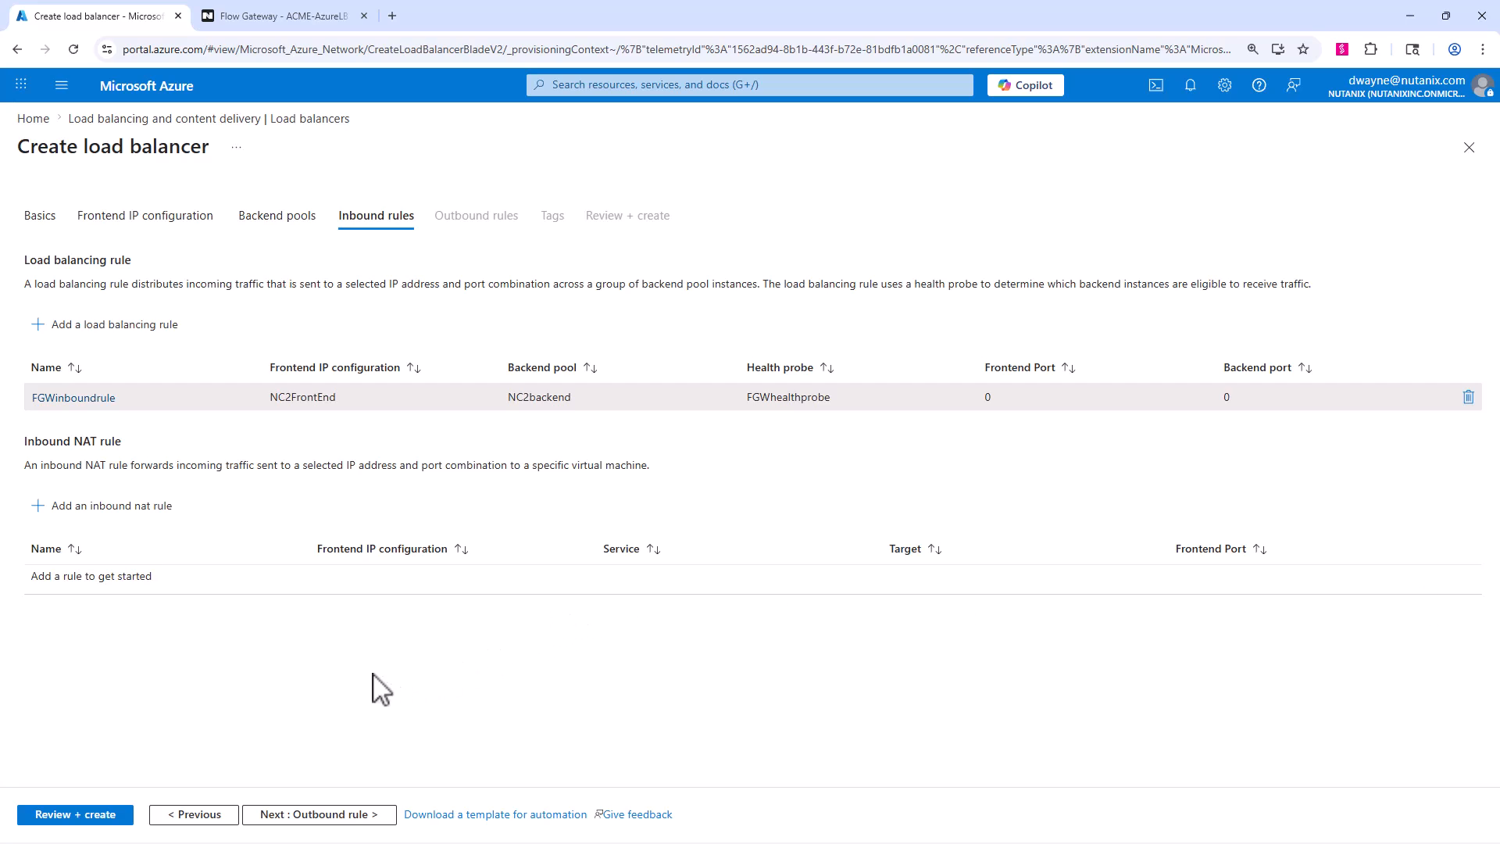
click(317, 817)
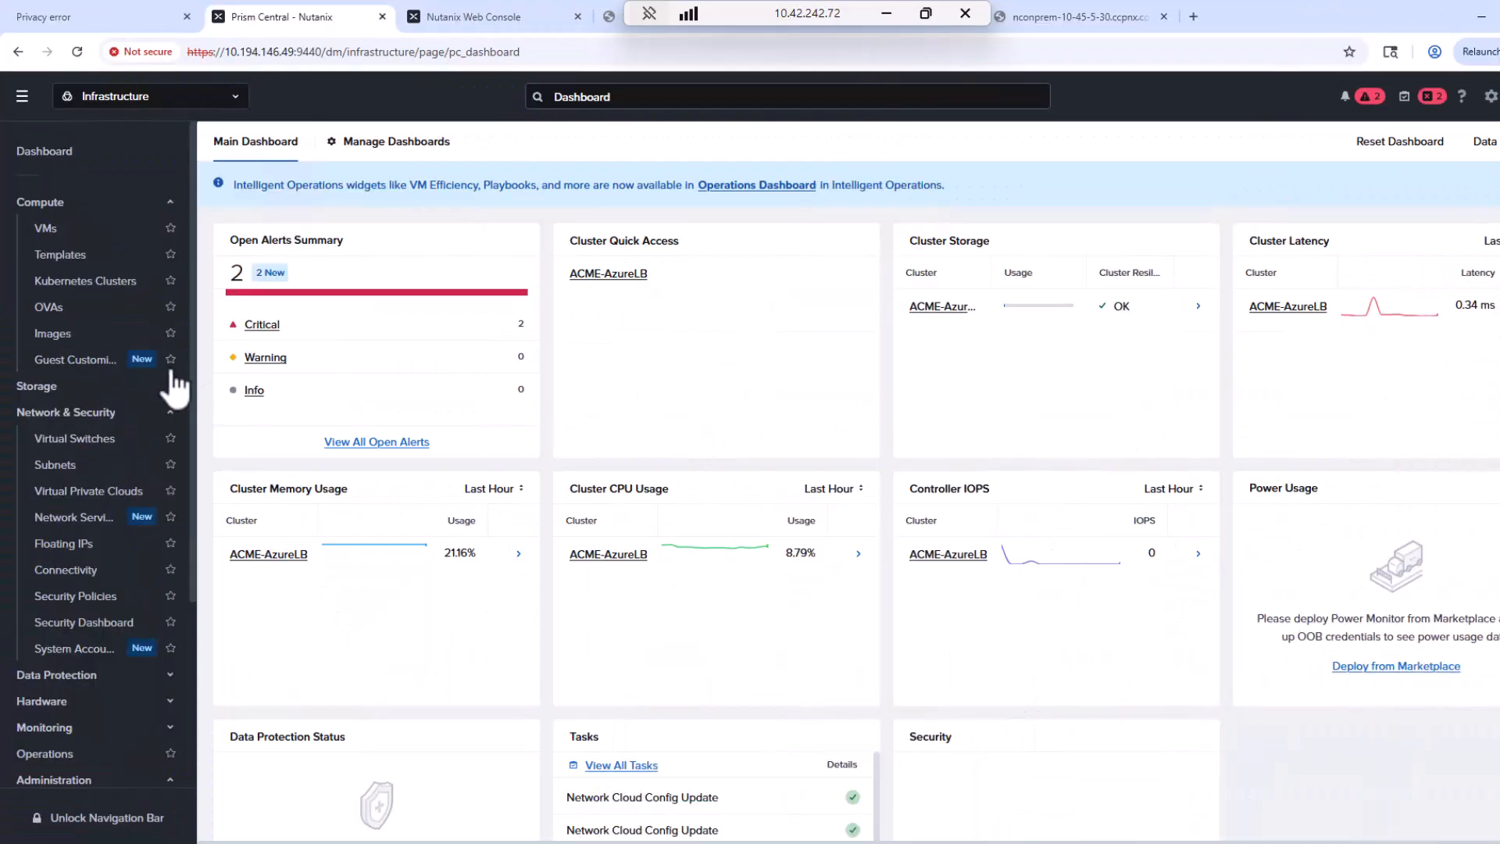
In Prism Central, open the transit-vpc virtual private cloud and check its externally routable IP prefix.
click(92, 497)
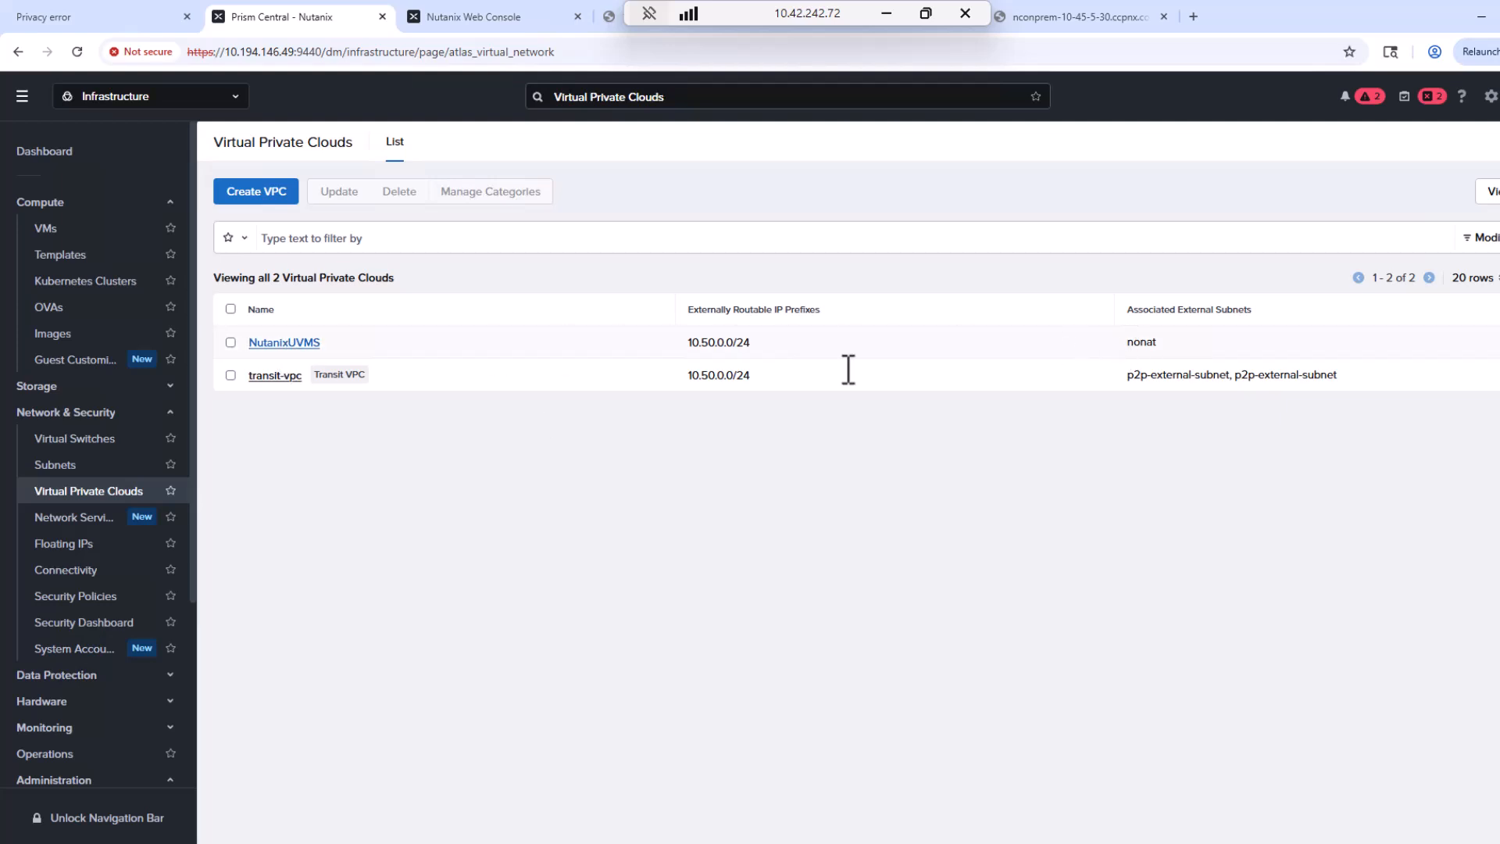
click(272, 376)
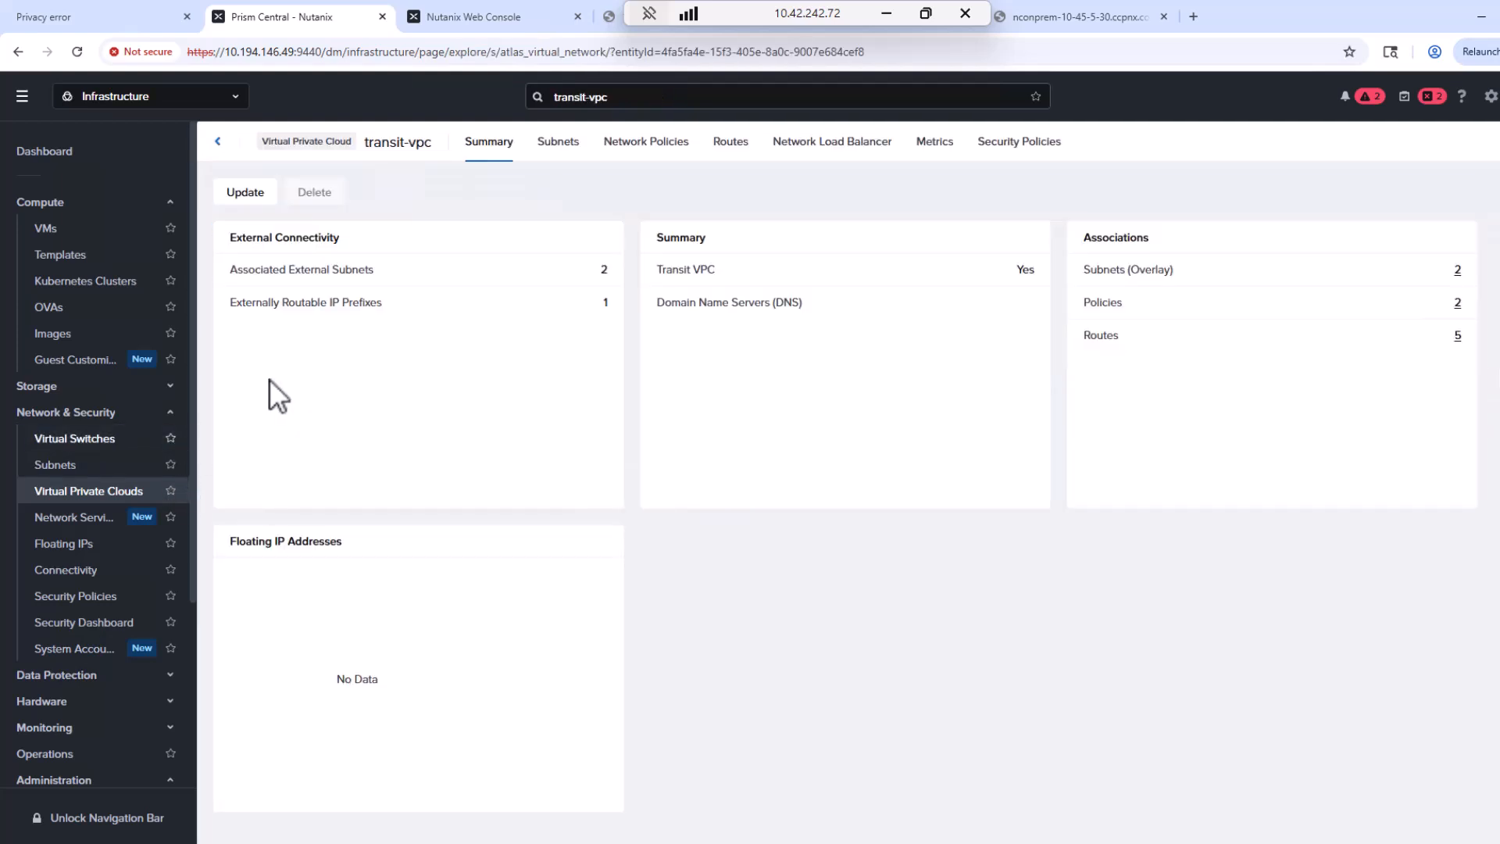
click(606, 304)
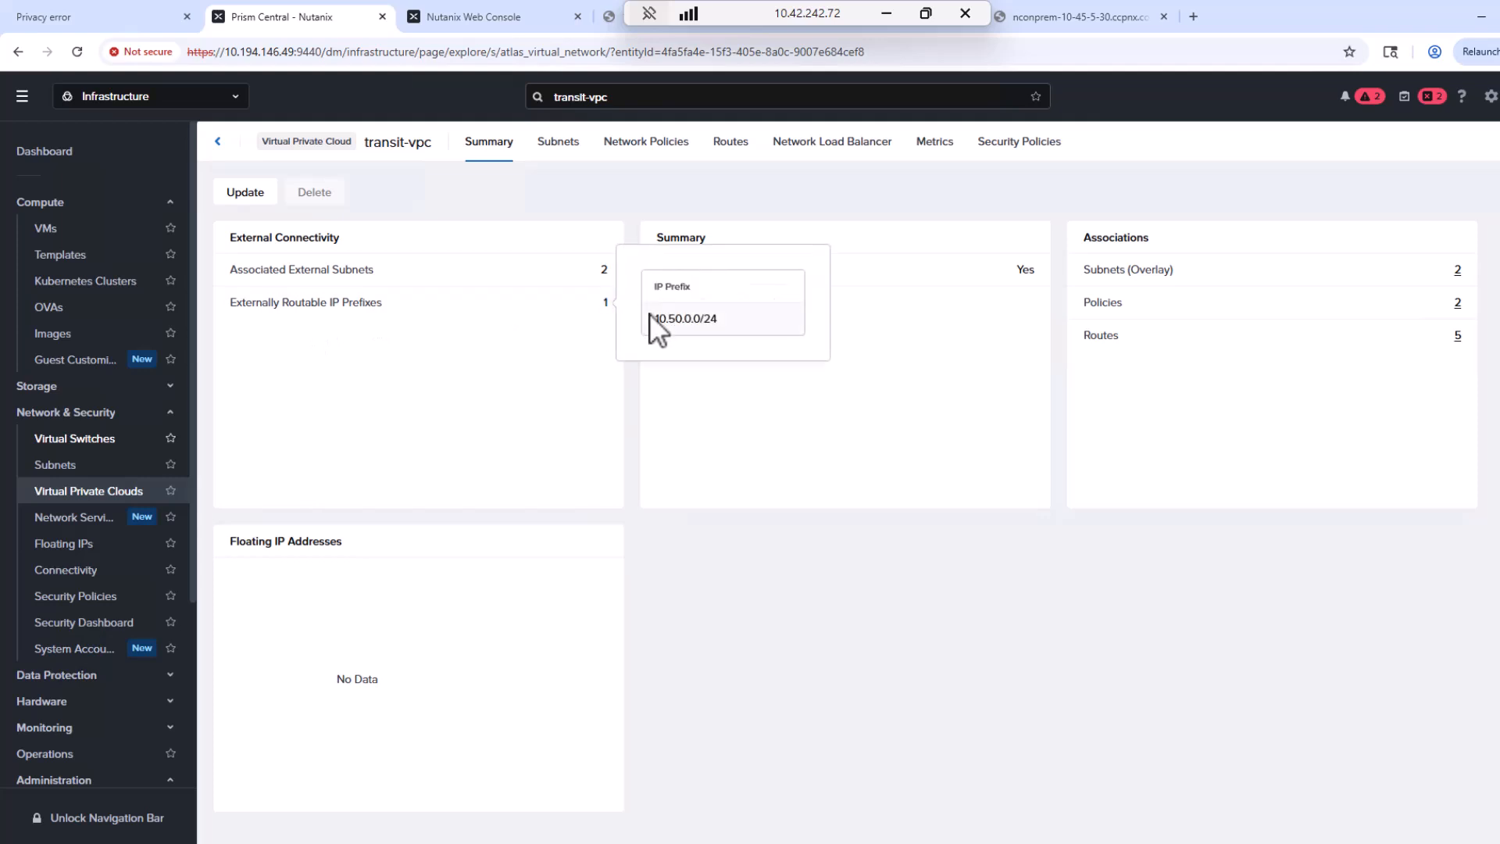
triple_click(673, 322)
click(684, 367)
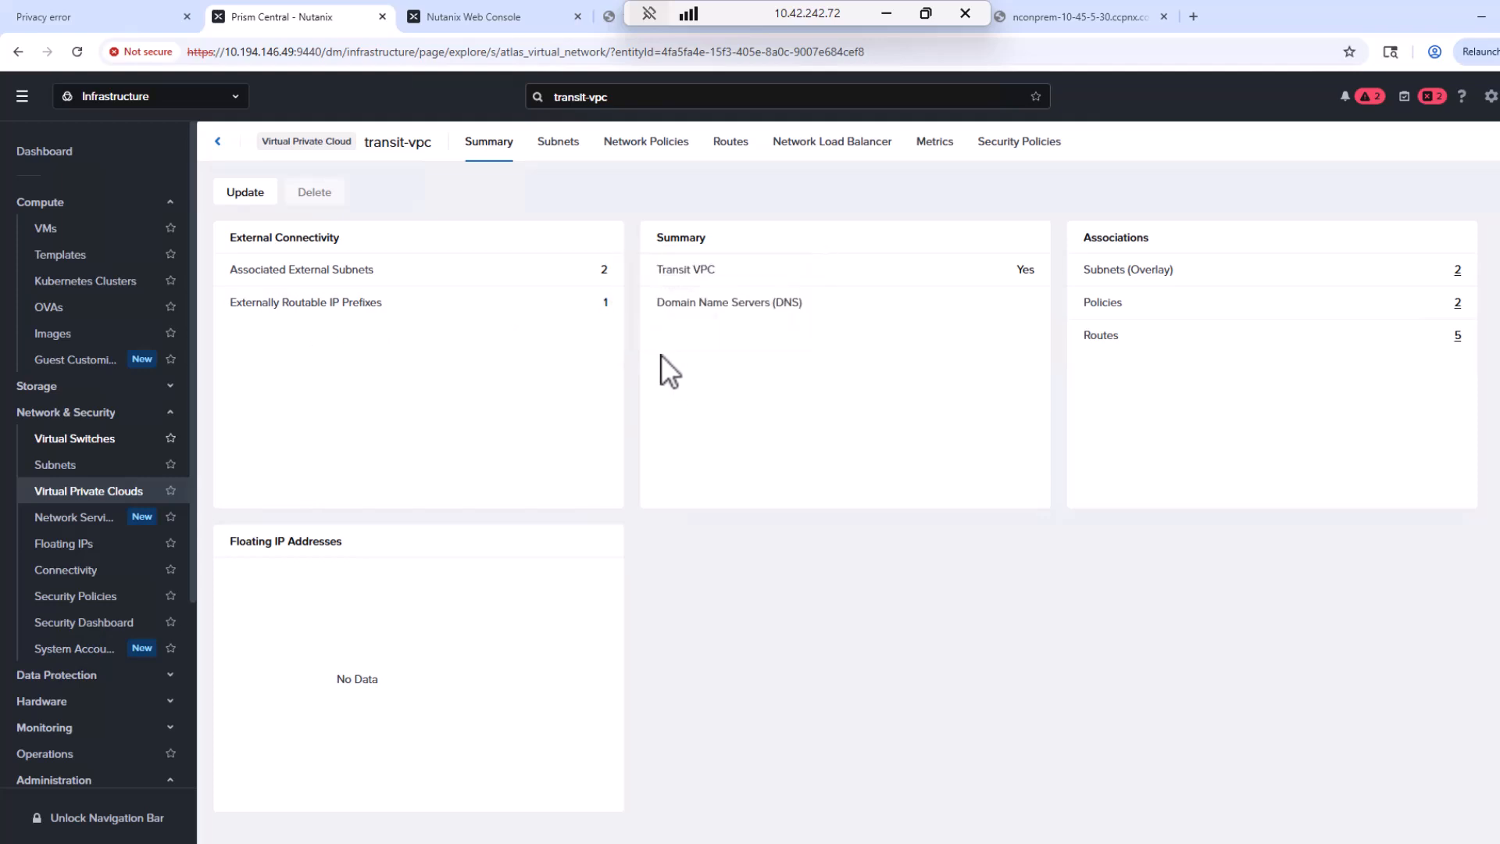
Review the Servers overlay subnet's gateway, IP pool and domain settings in its update form, leaving without saving.
click(55, 465)
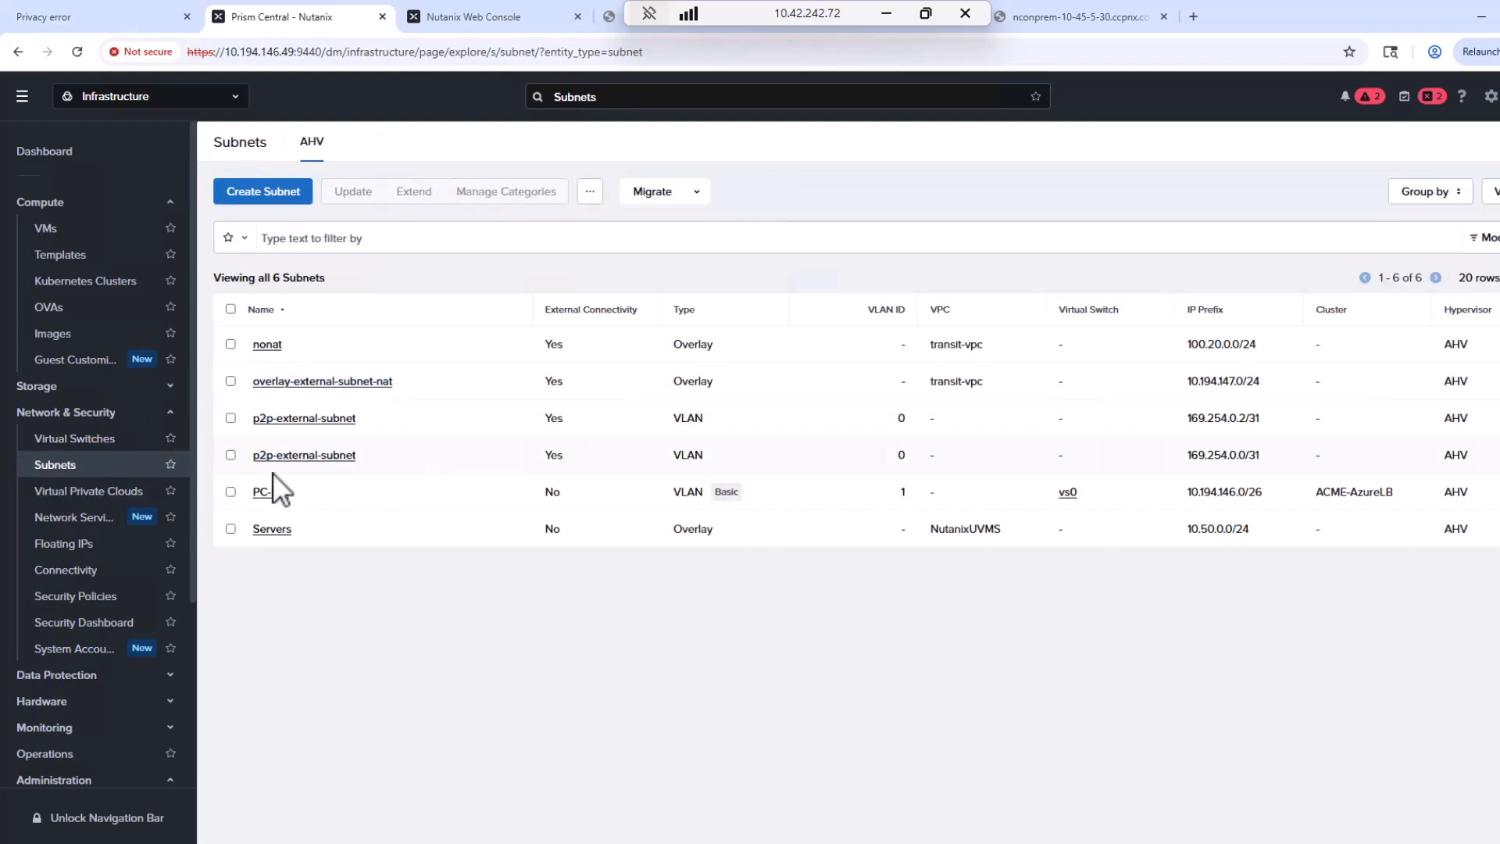
click(271, 529)
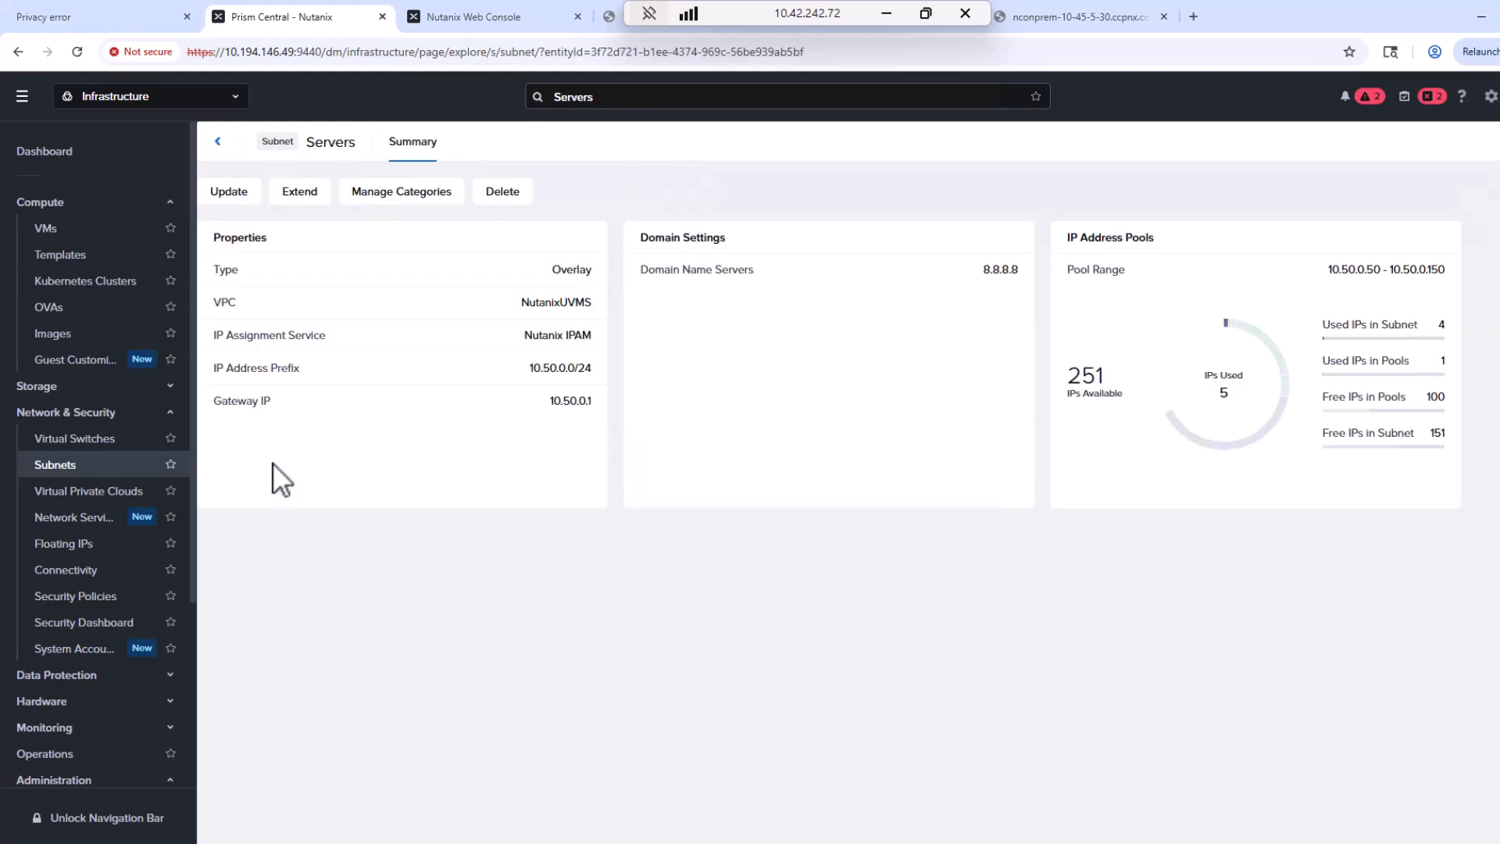
click(235, 192)
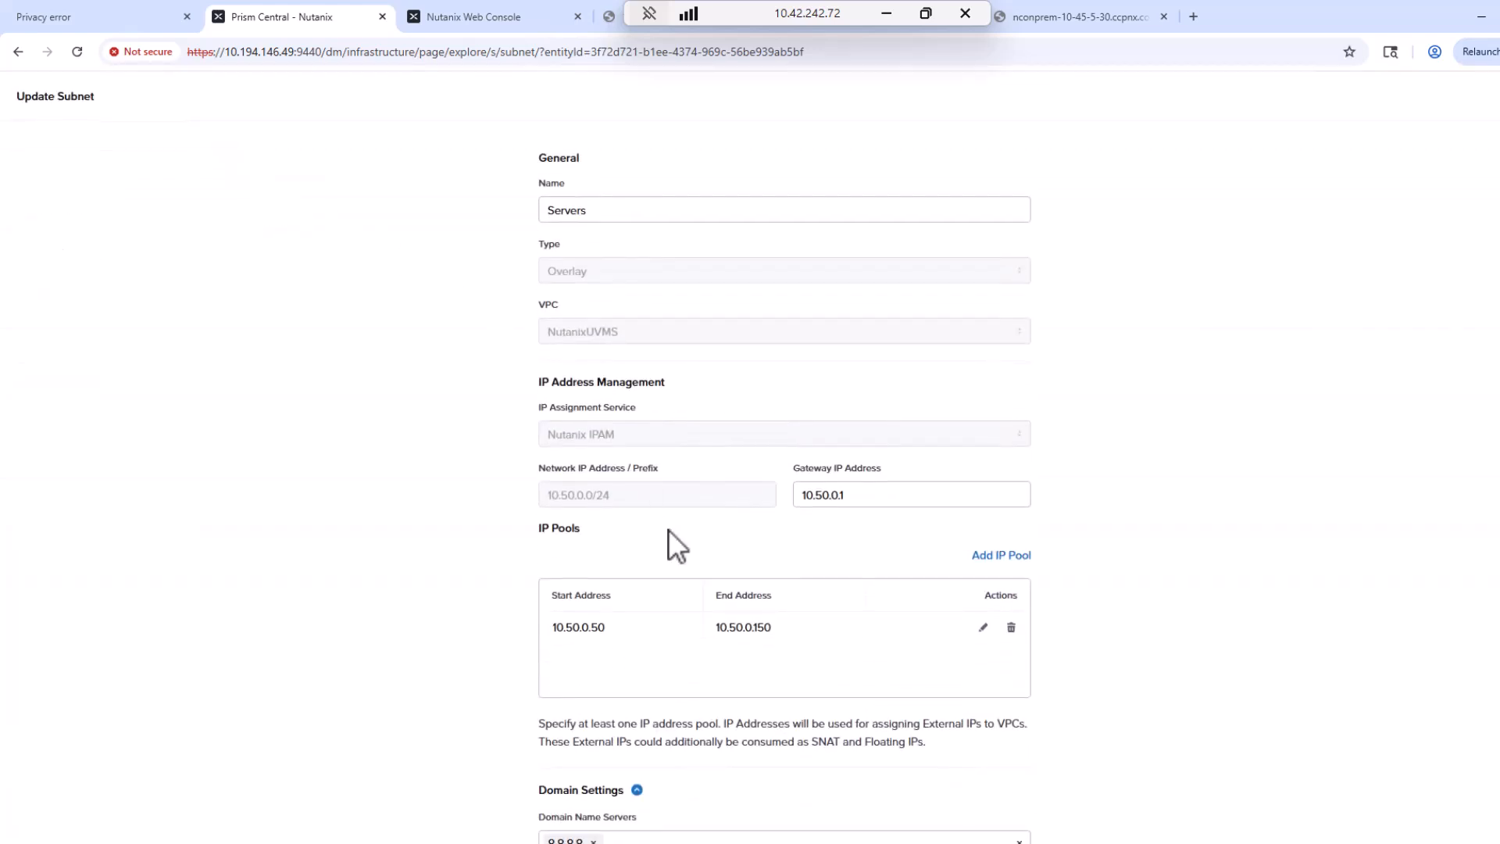
scroll(712, 642, down, 4)
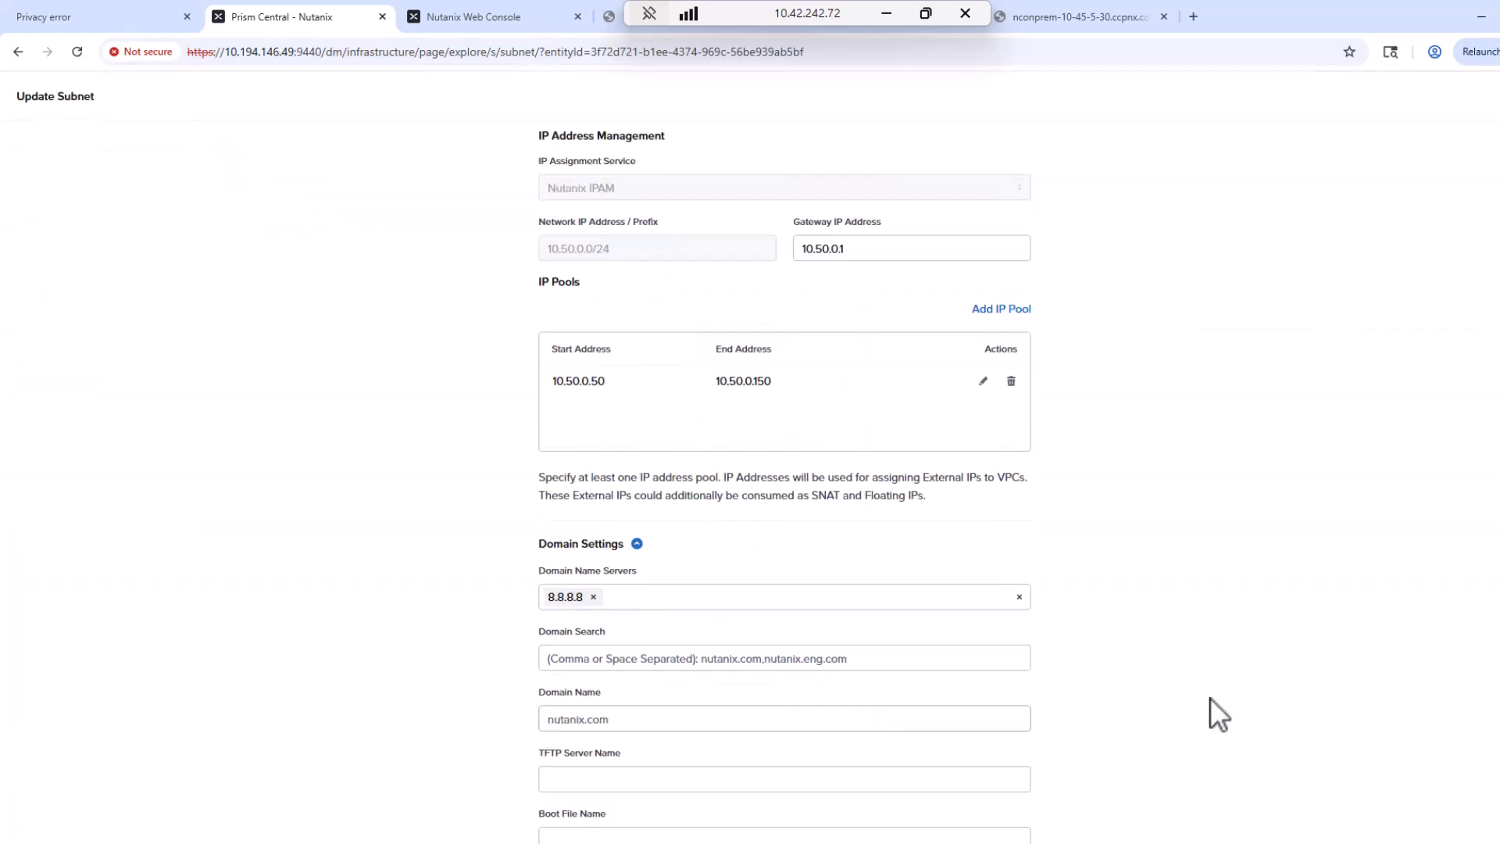
click(933, 802)
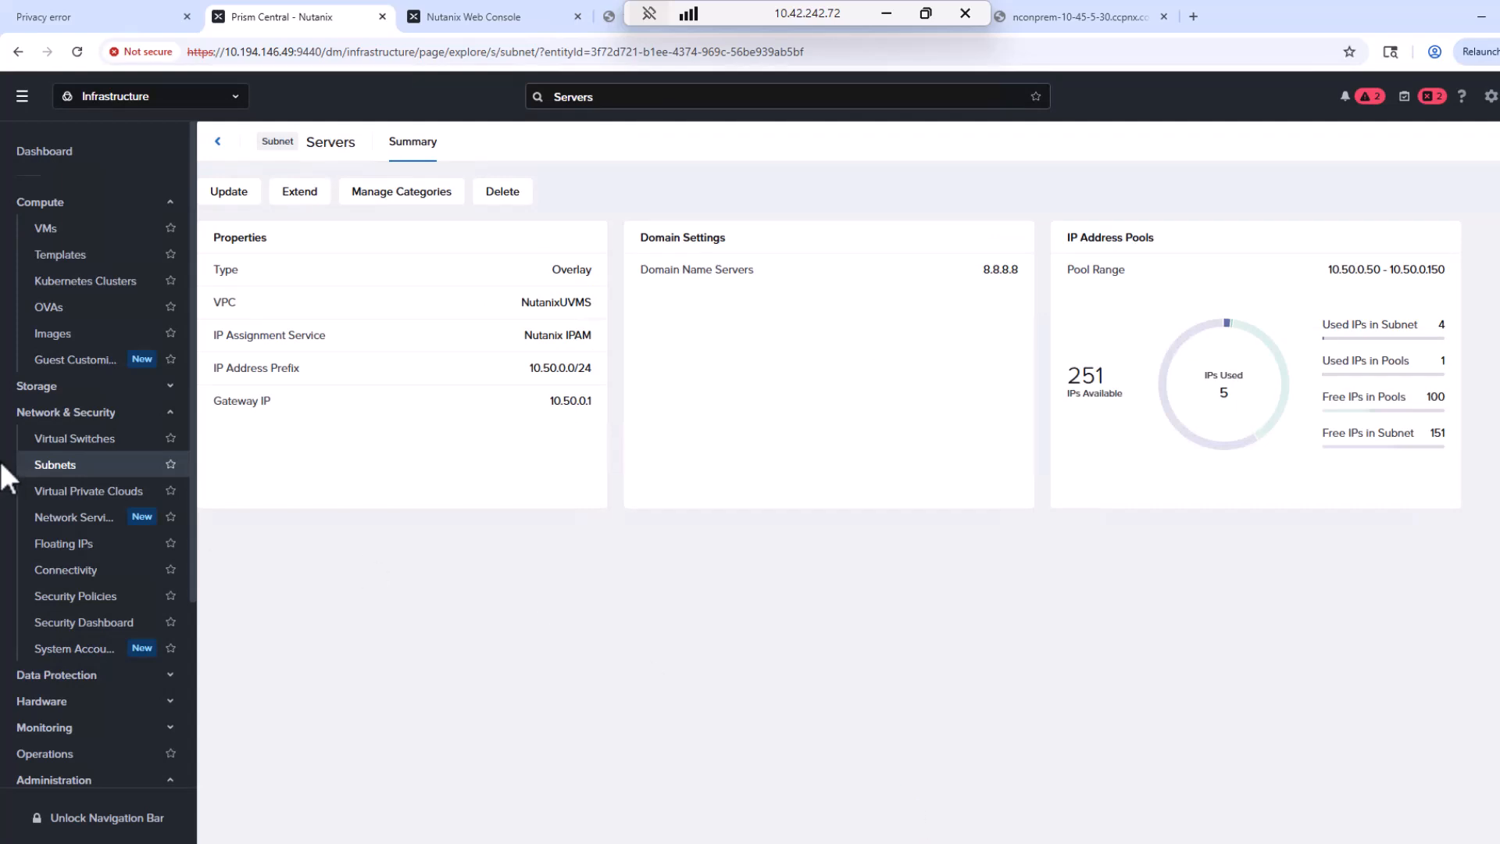
Review the NutanixUVMS VPC's external subnet, routable prefix and DNS settings in its update form, leaving without saving.
click(67, 492)
click(279, 337)
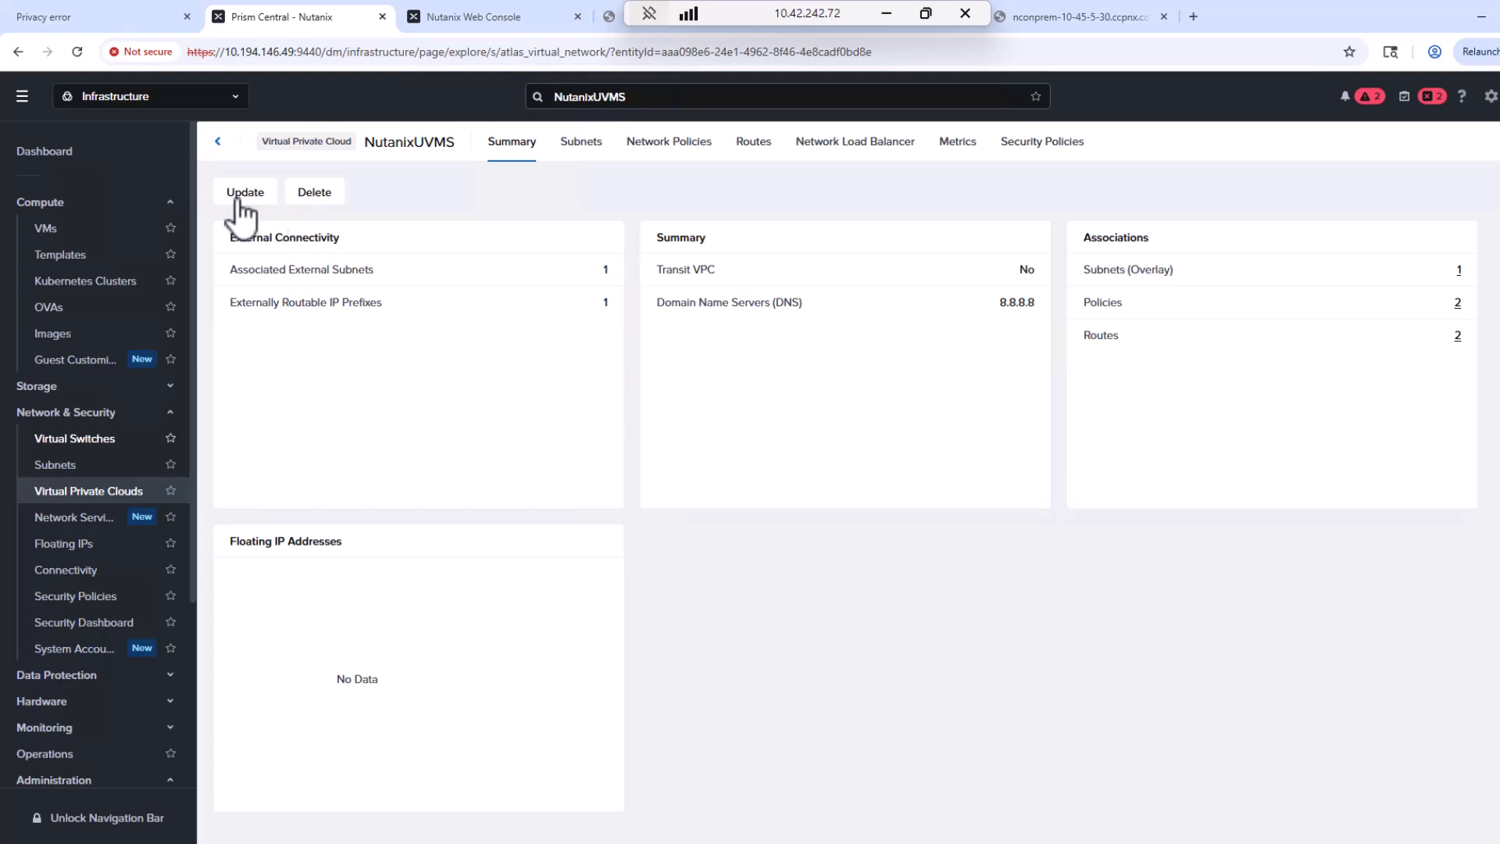
click(238, 196)
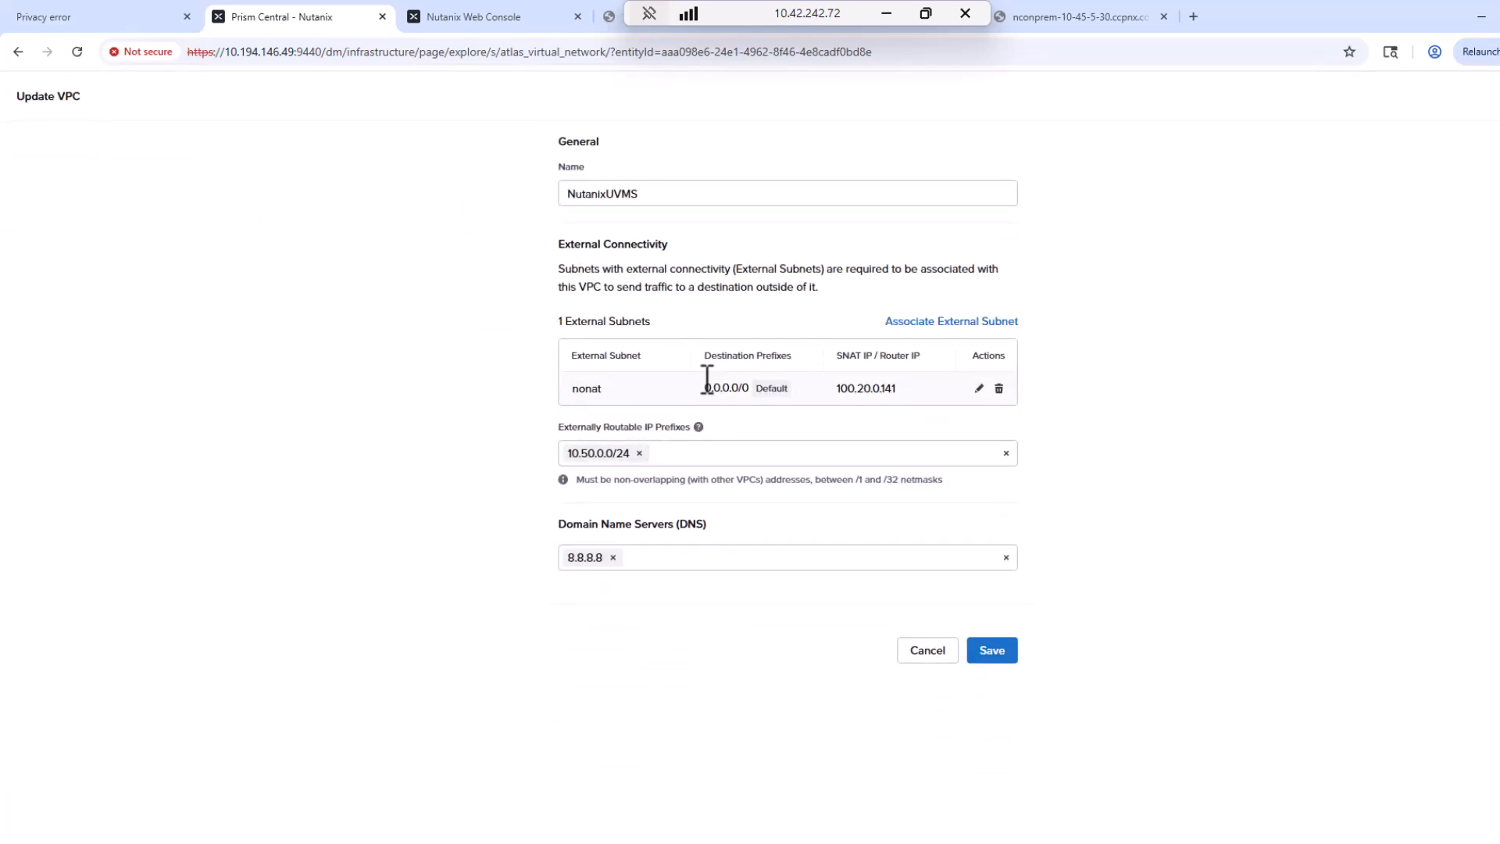
click(926, 652)
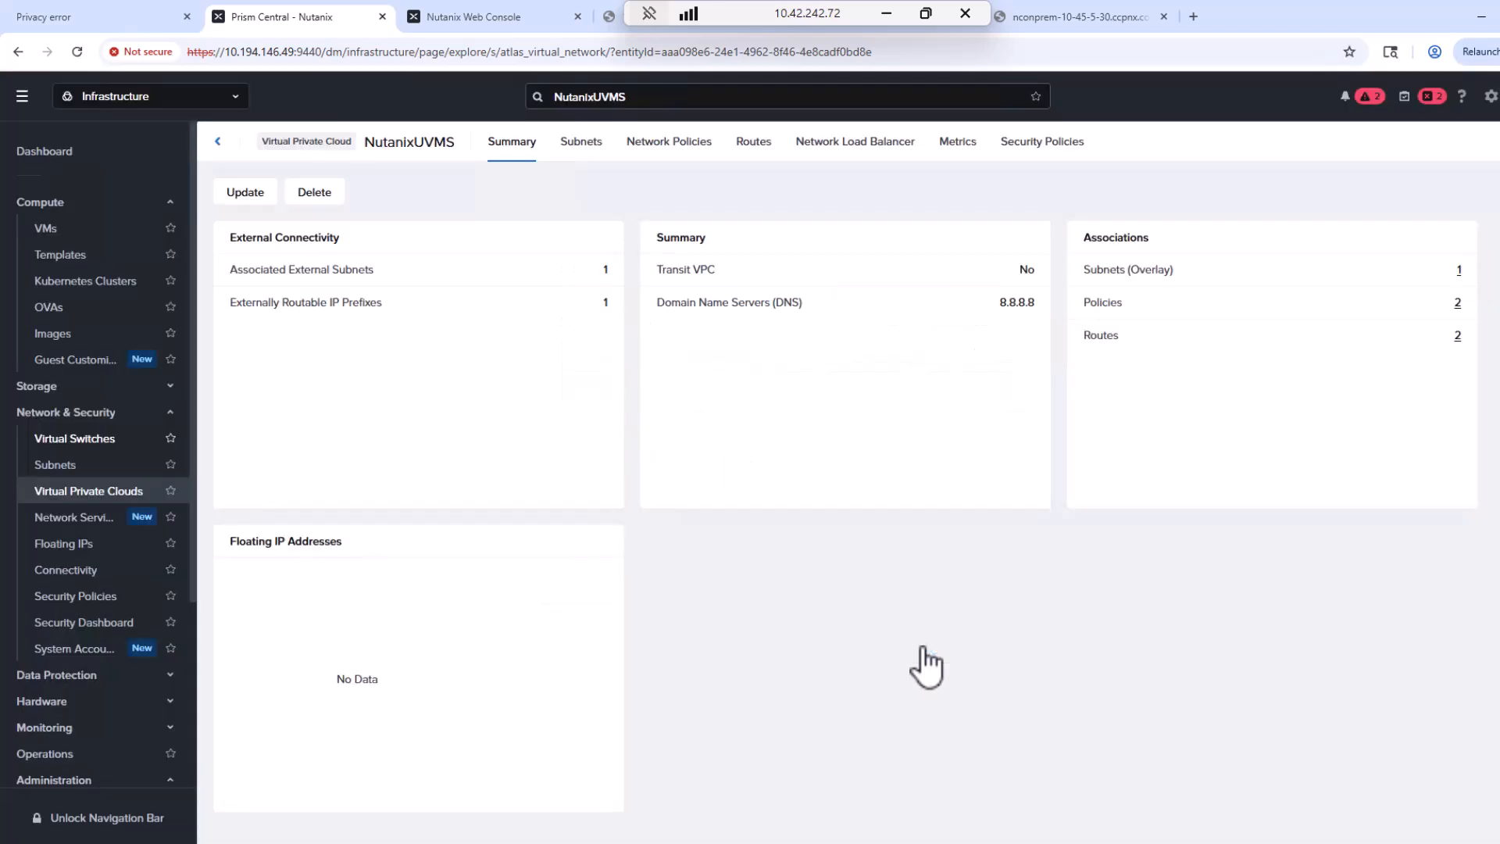
Highlight the talk2me VM's IP address in the Prism Central VM list and return to the Azure portal.
click(45, 229)
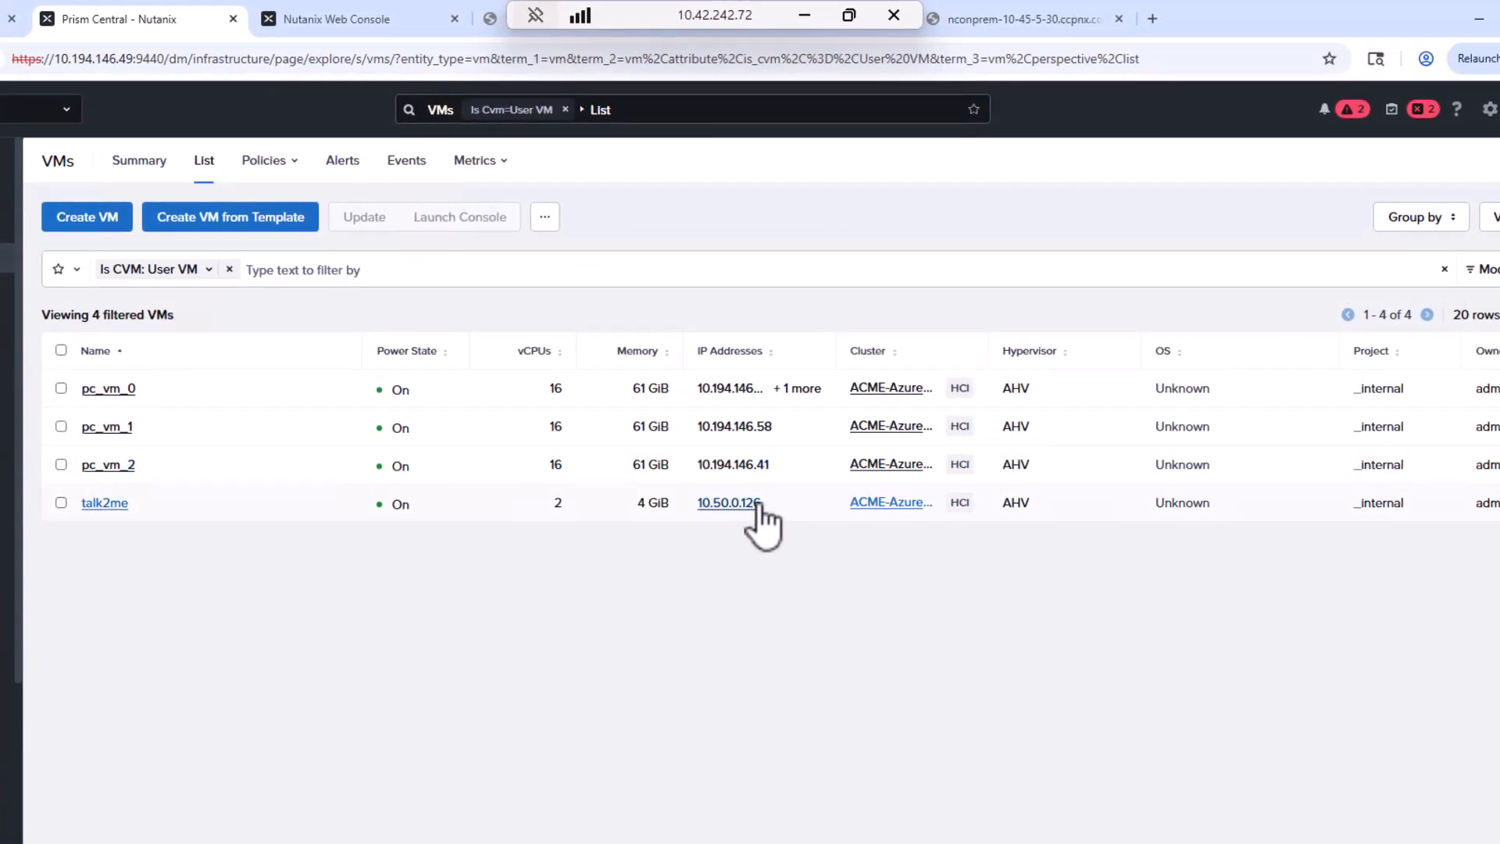
drag(761, 504, 694, 503)
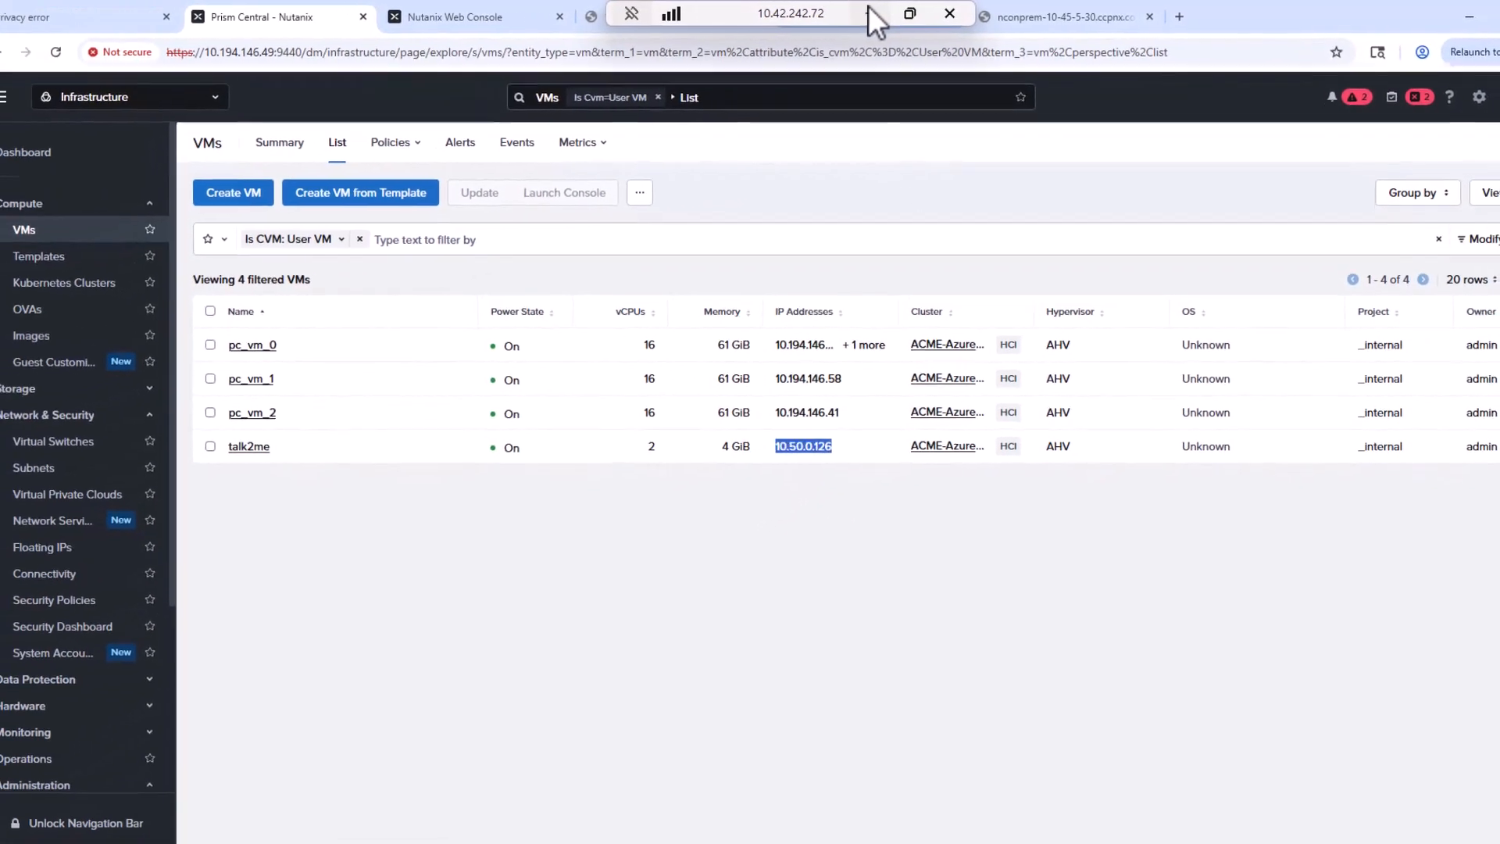
click(869, 11)
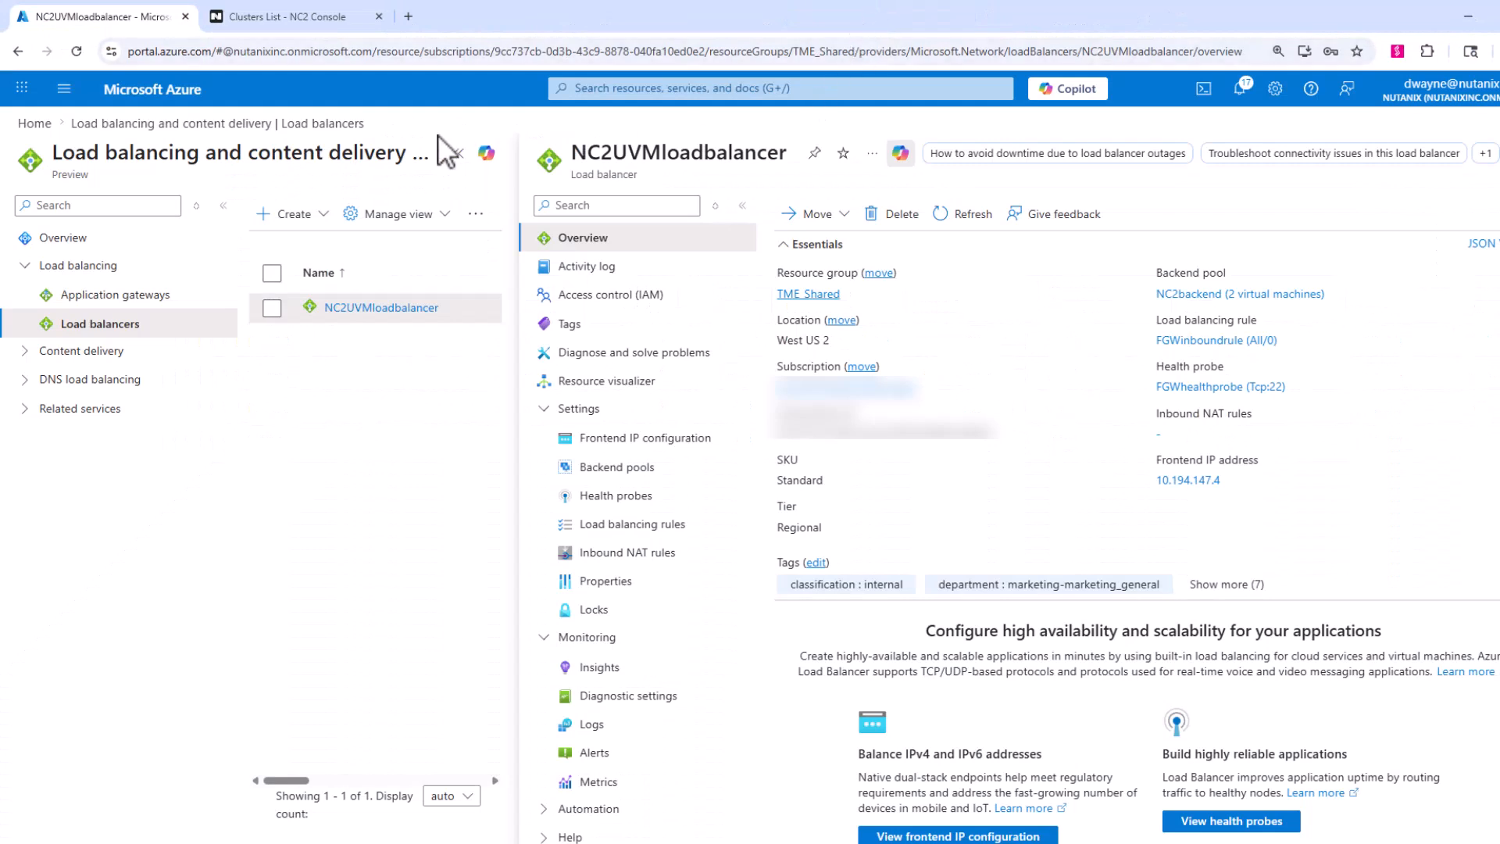
Search the Azure portal for "route" and open the FGWloadbalacer route table to check its routes and associated subnets.
click(618, 86)
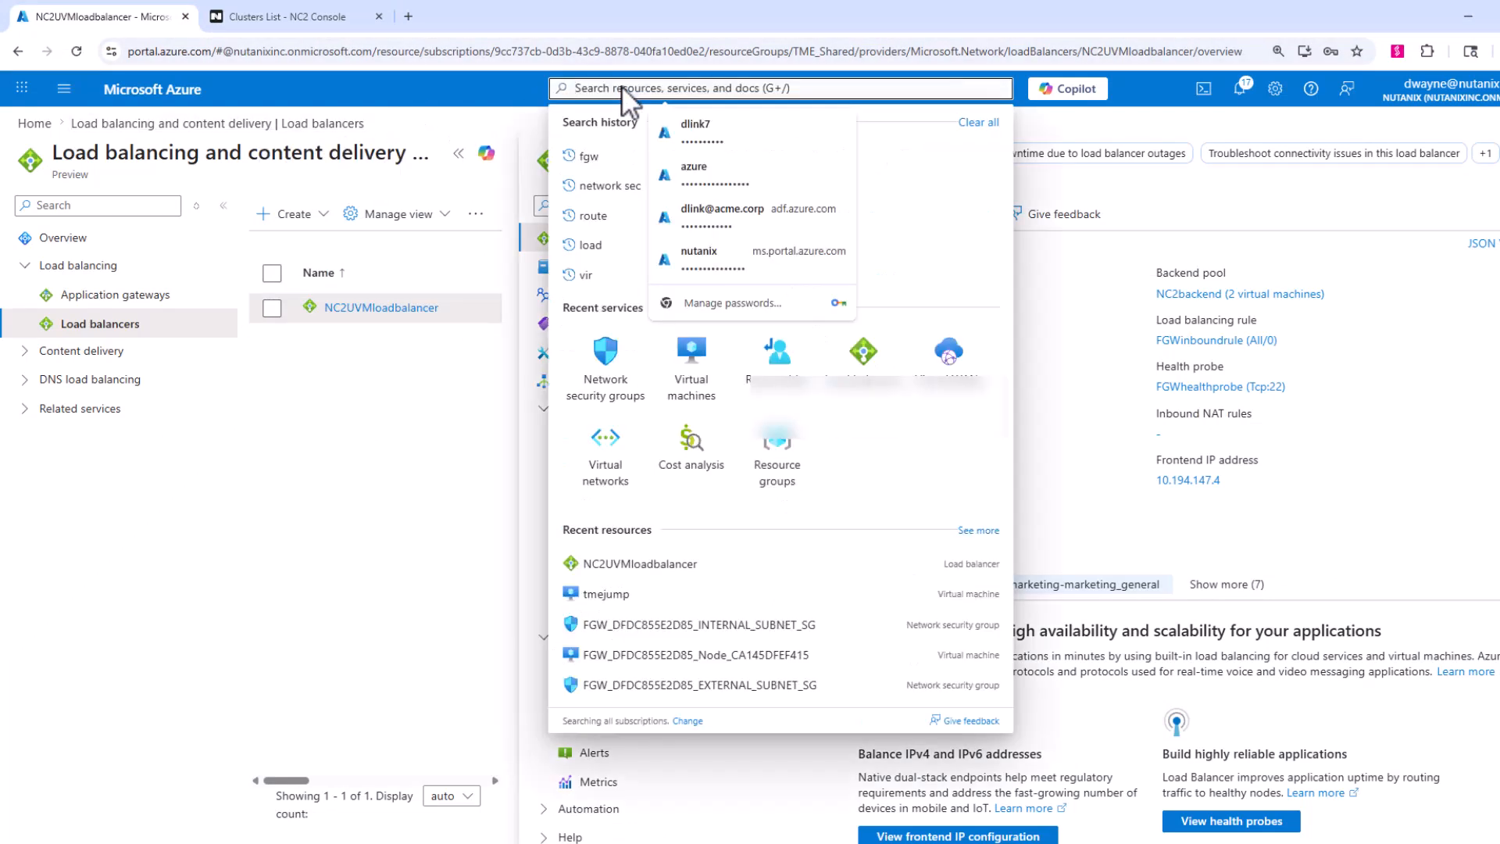
text(route)
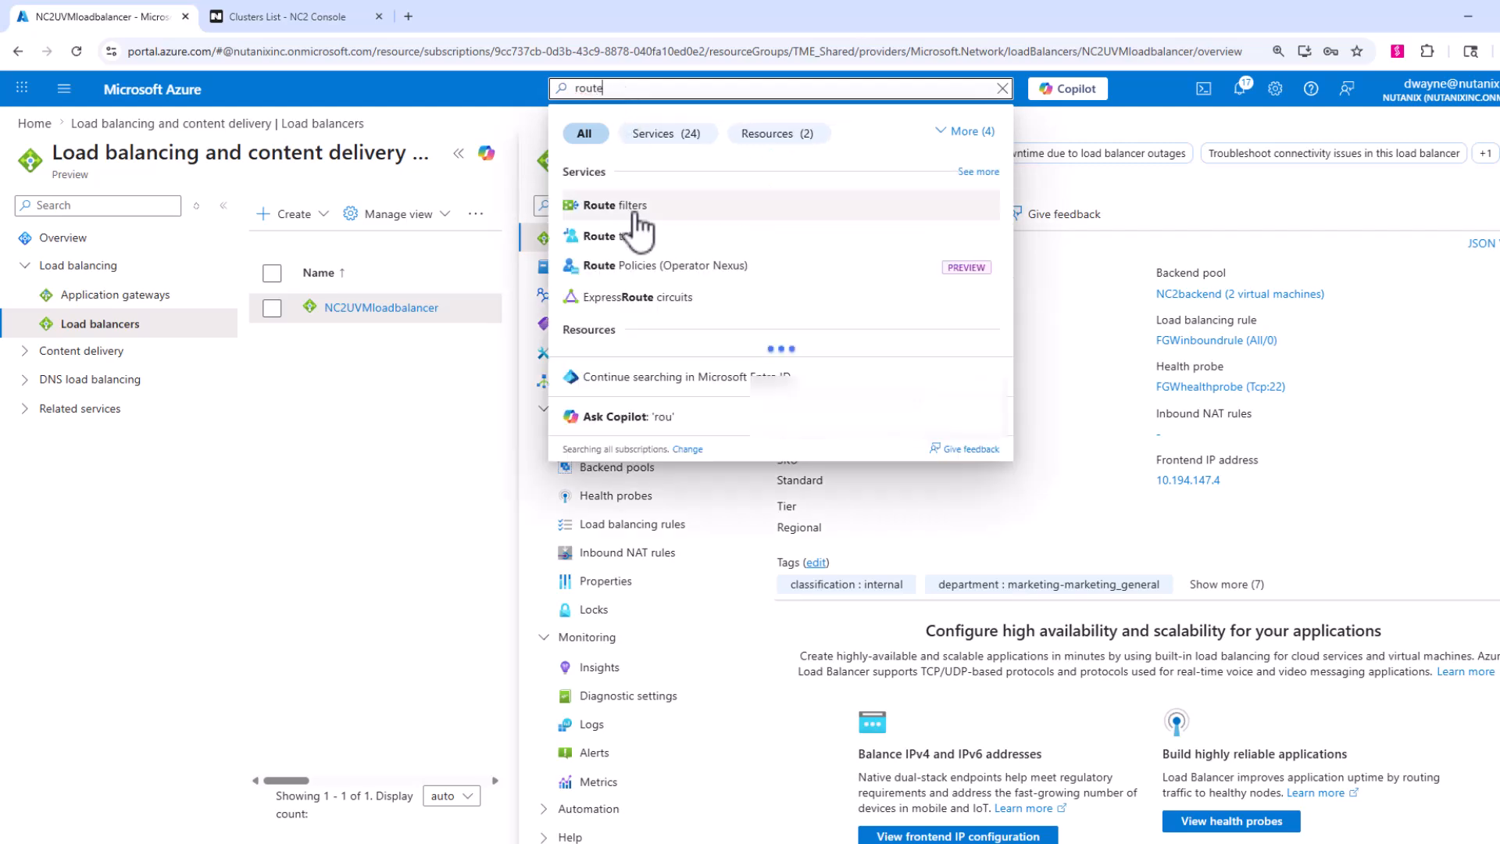
click(634, 205)
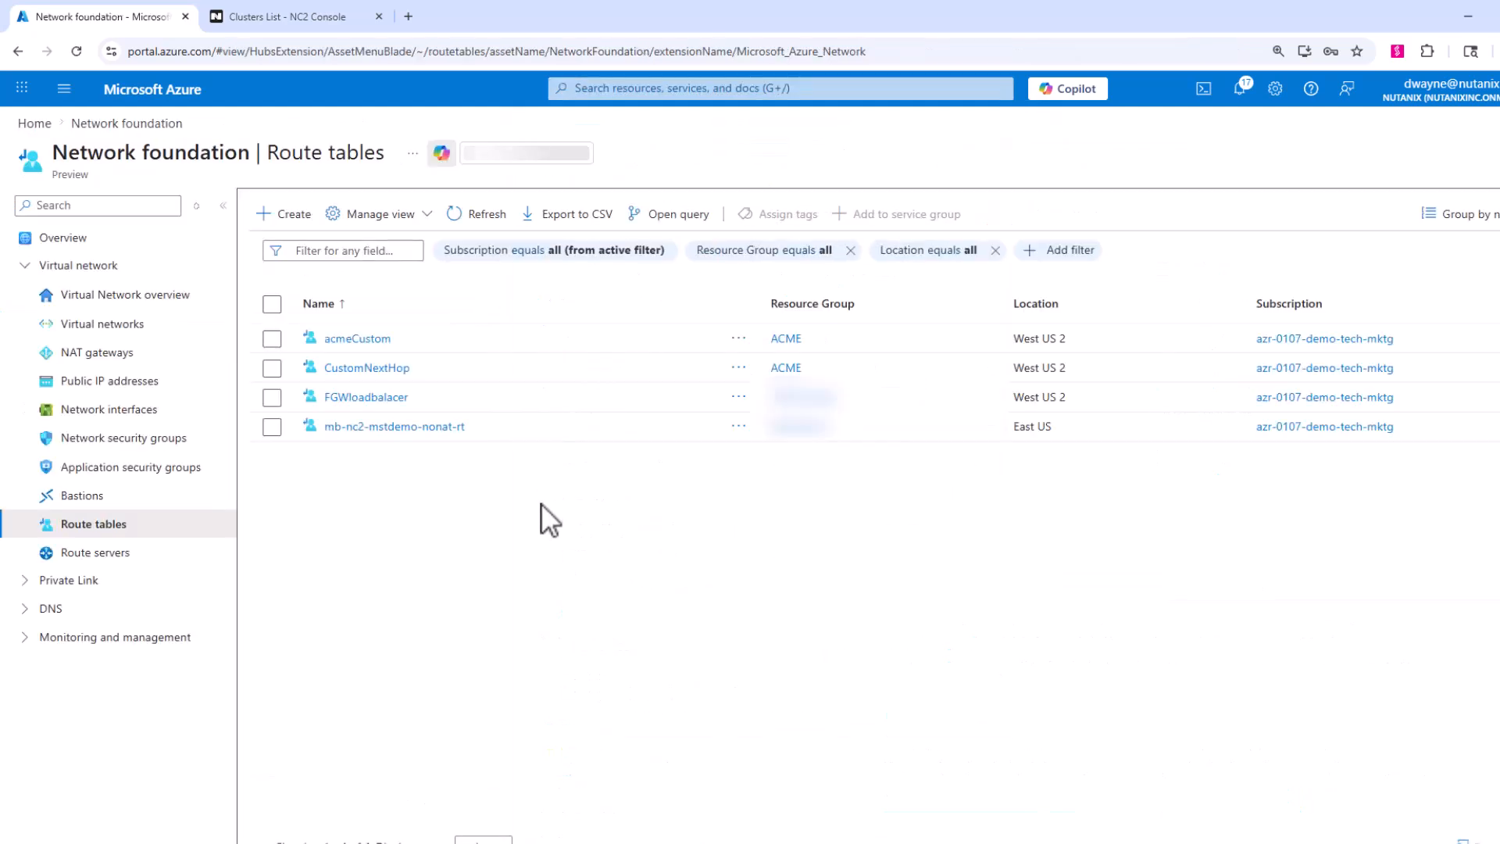
click(356, 398)
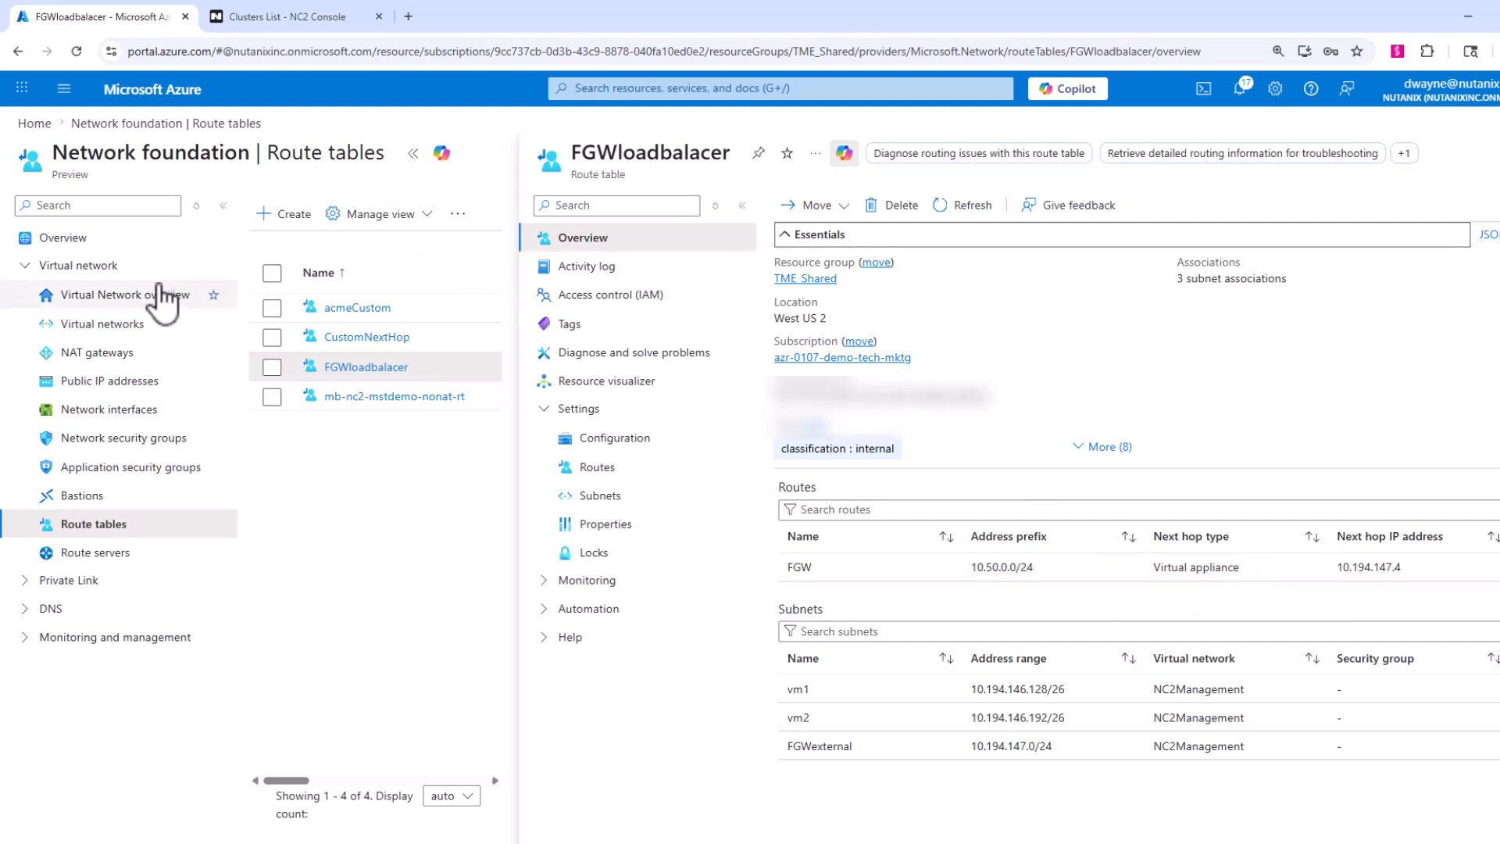
Remove the tmeeng resource group filter from the virtual networks list and open the NC2Management network's subnets.
click(620, 88)
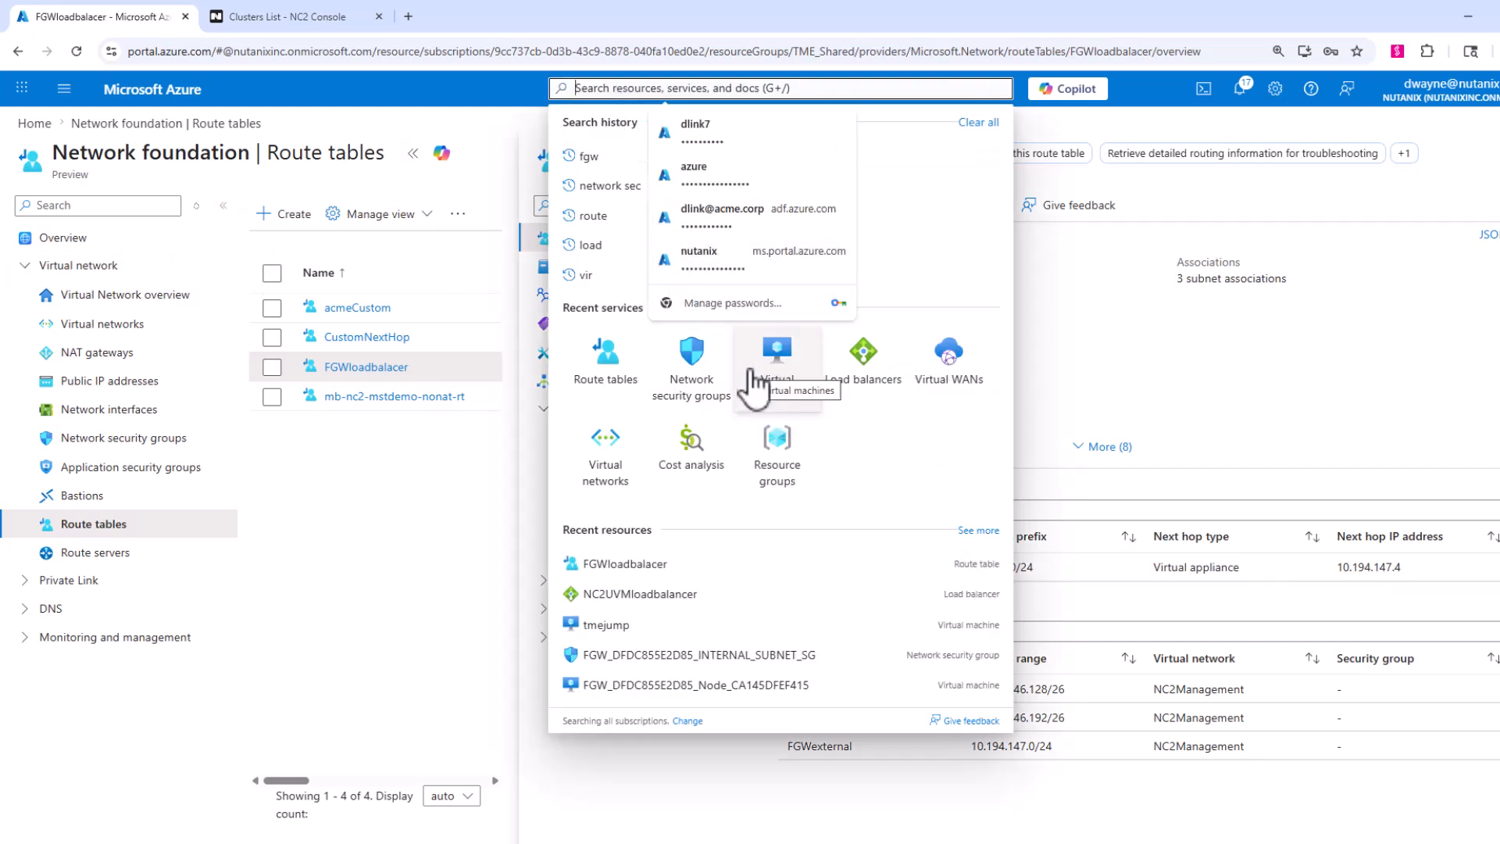
click(601, 481)
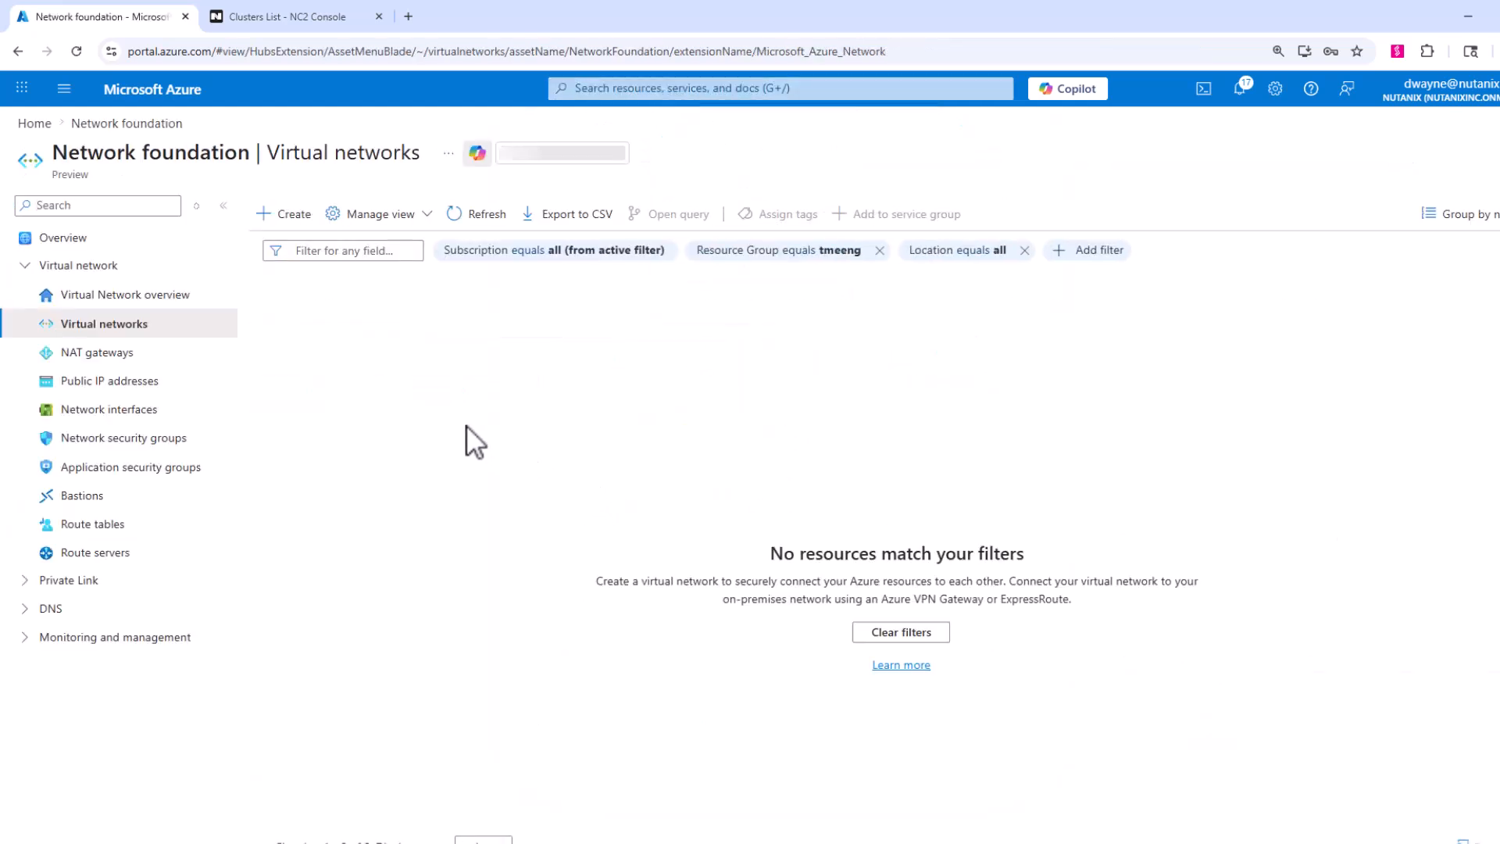
click(879, 250)
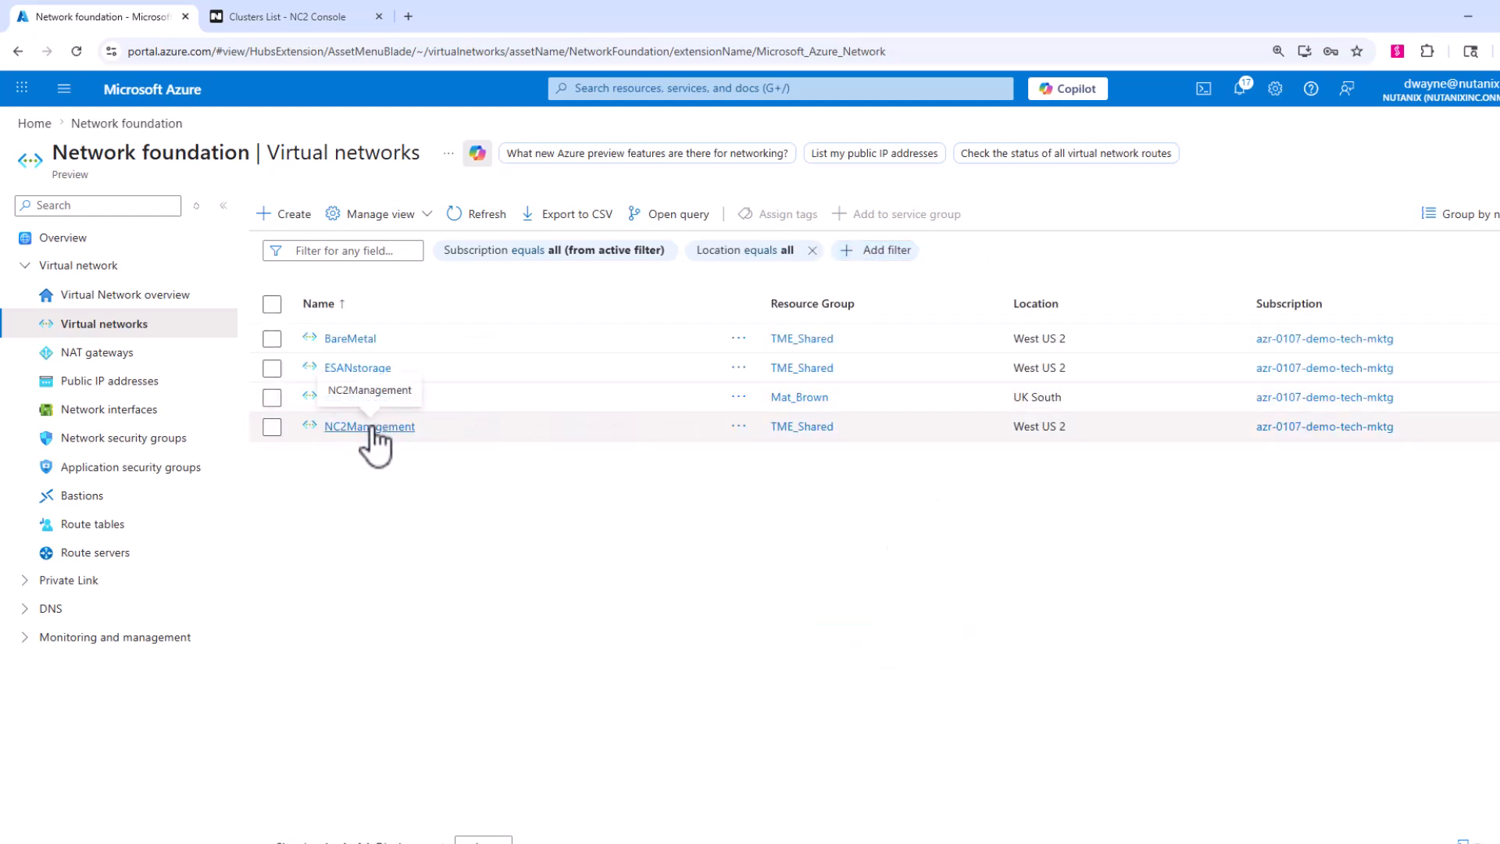
click(370, 427)
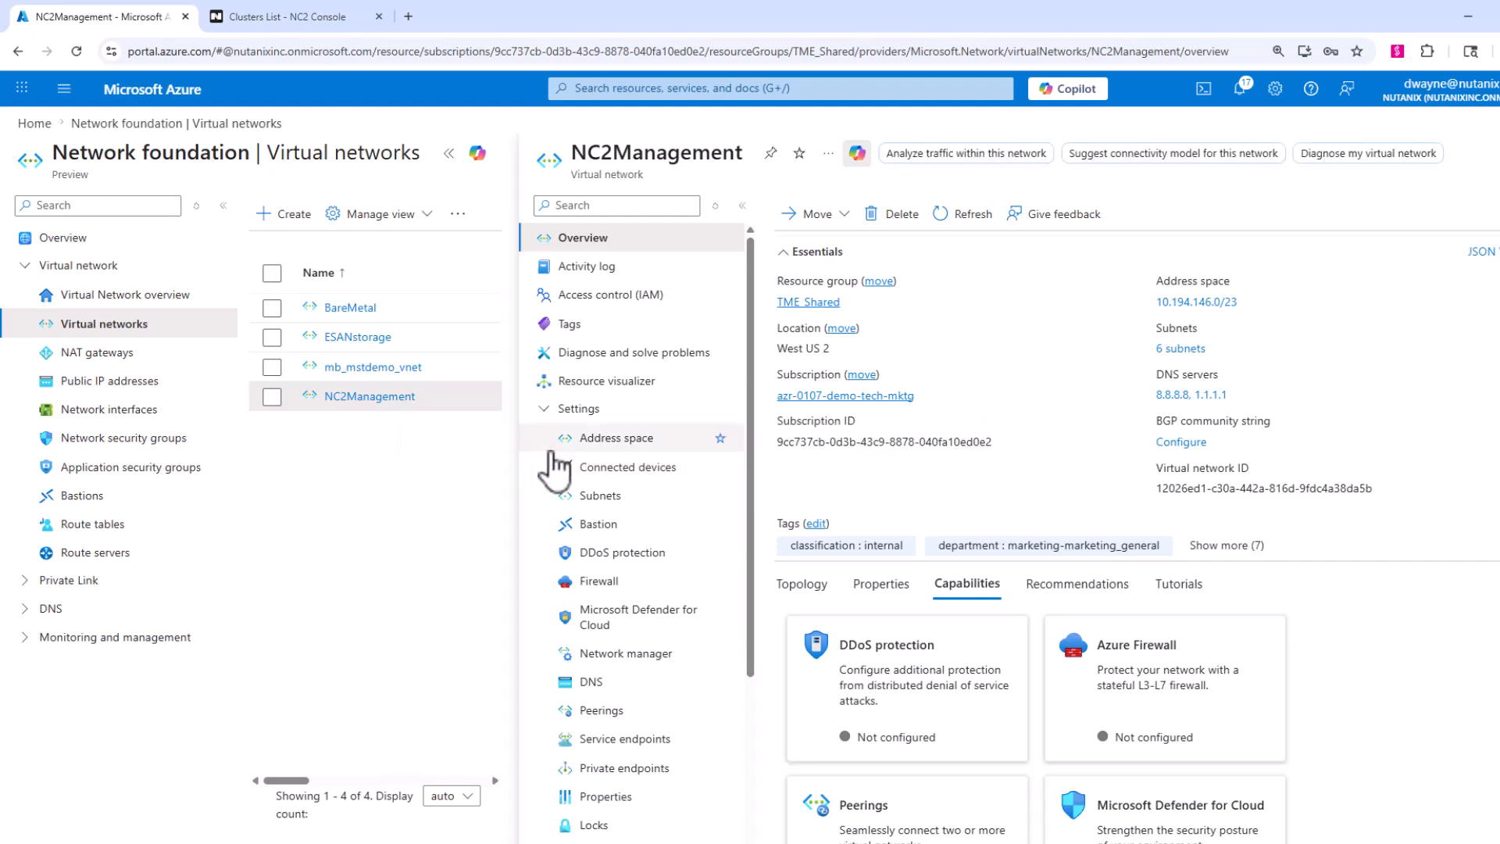
click(591, 496)
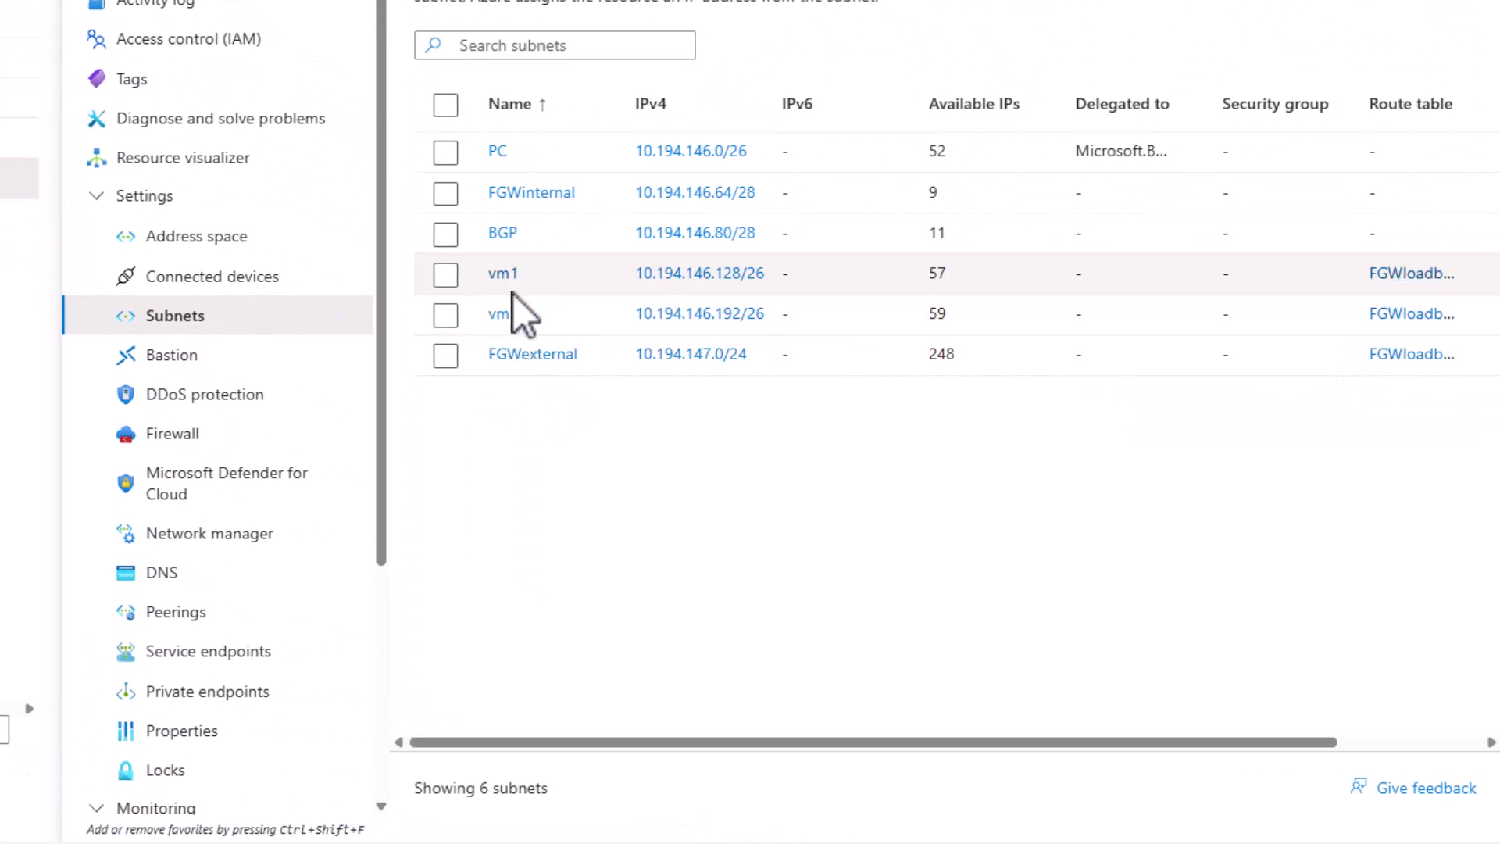
Inspect the vm1 subnet's settings without saving and close the NC2Management network's subnet view.
click(502, 273)
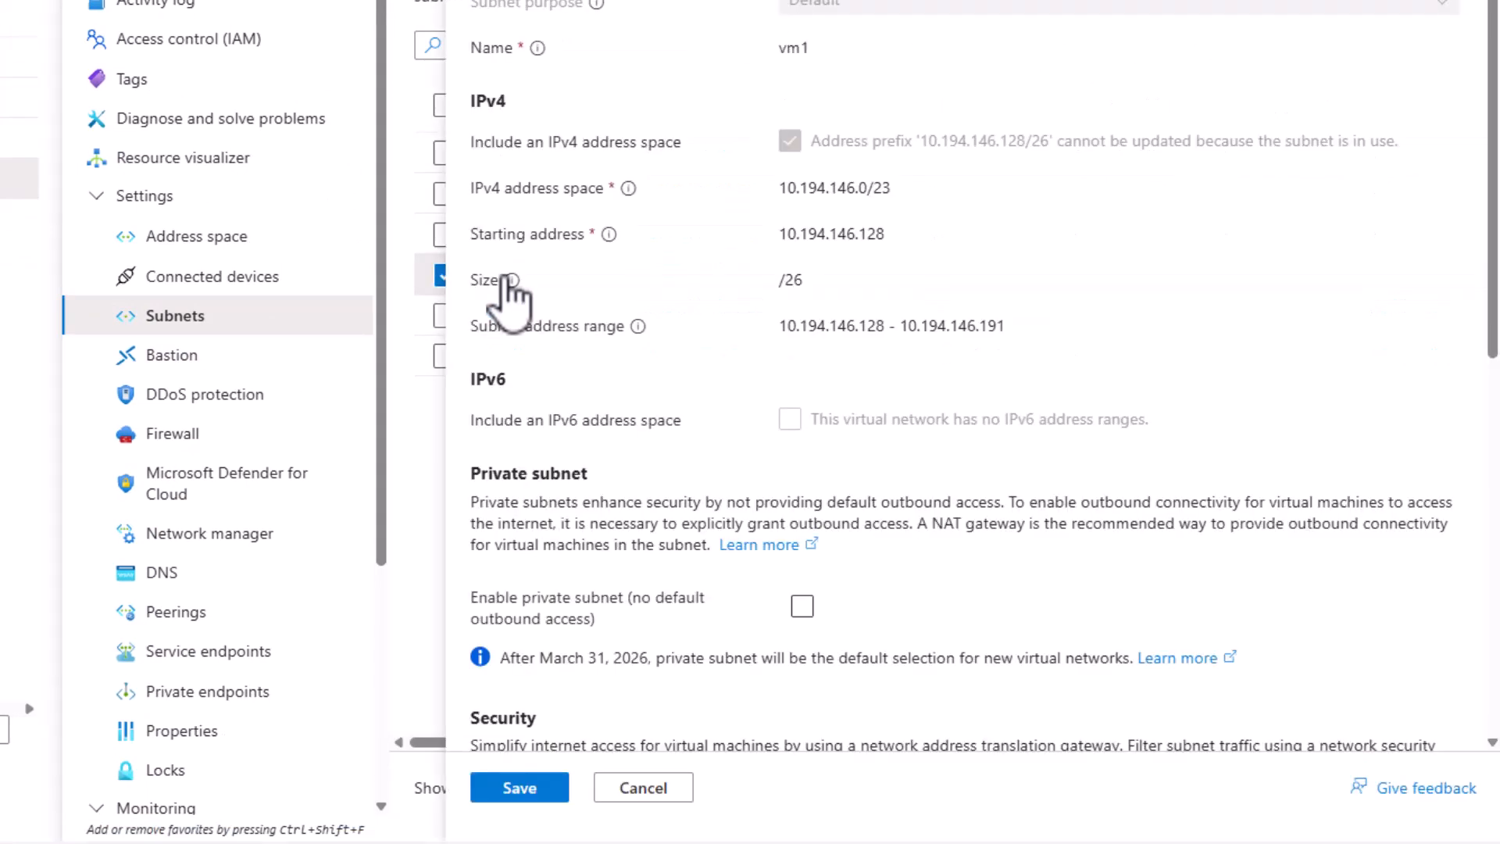
scroll(922, 480, down, 5)
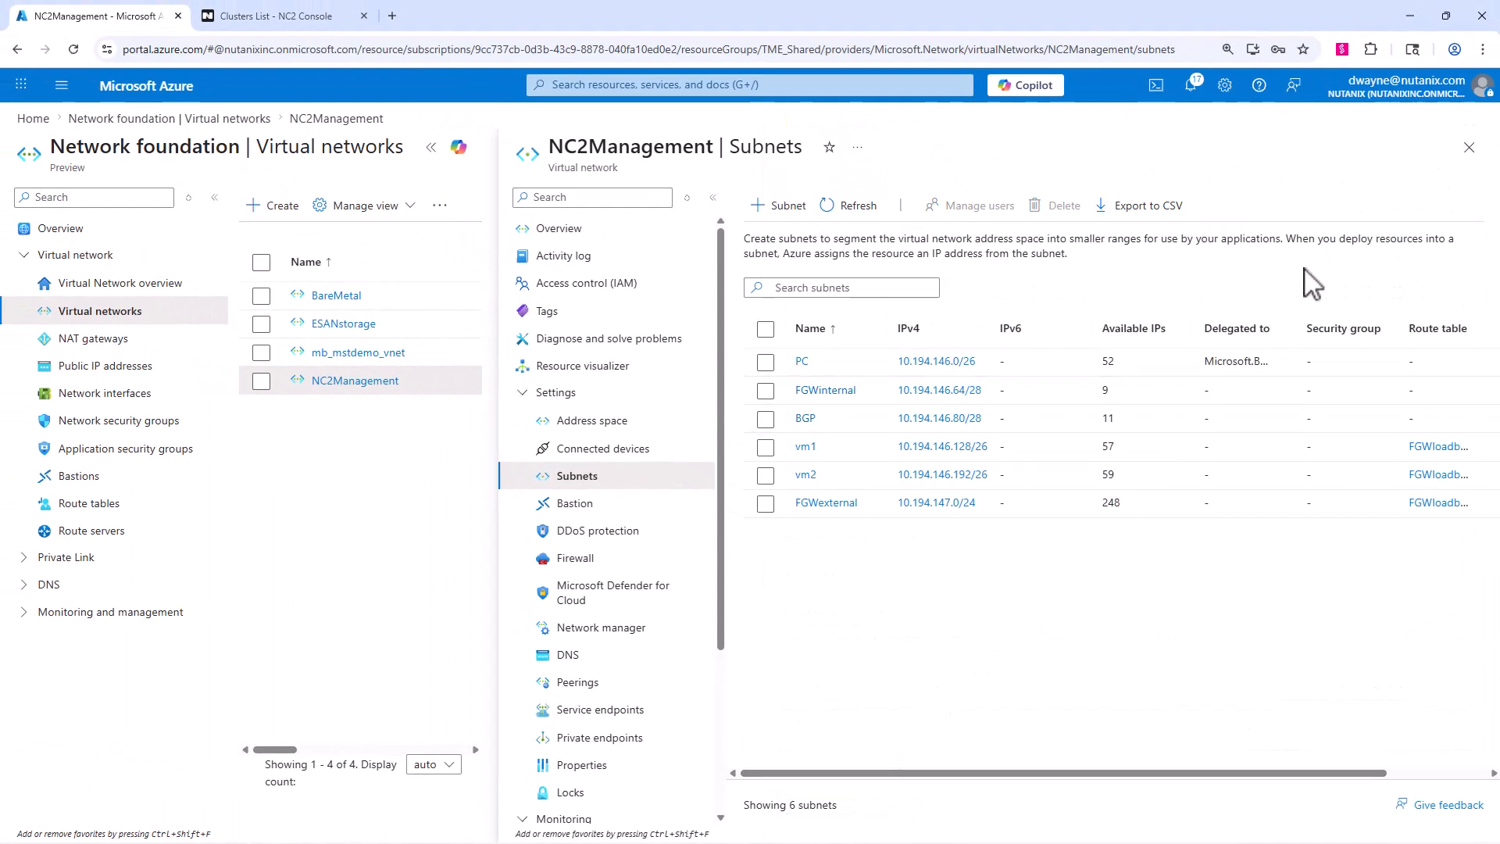
click(1469, 148)
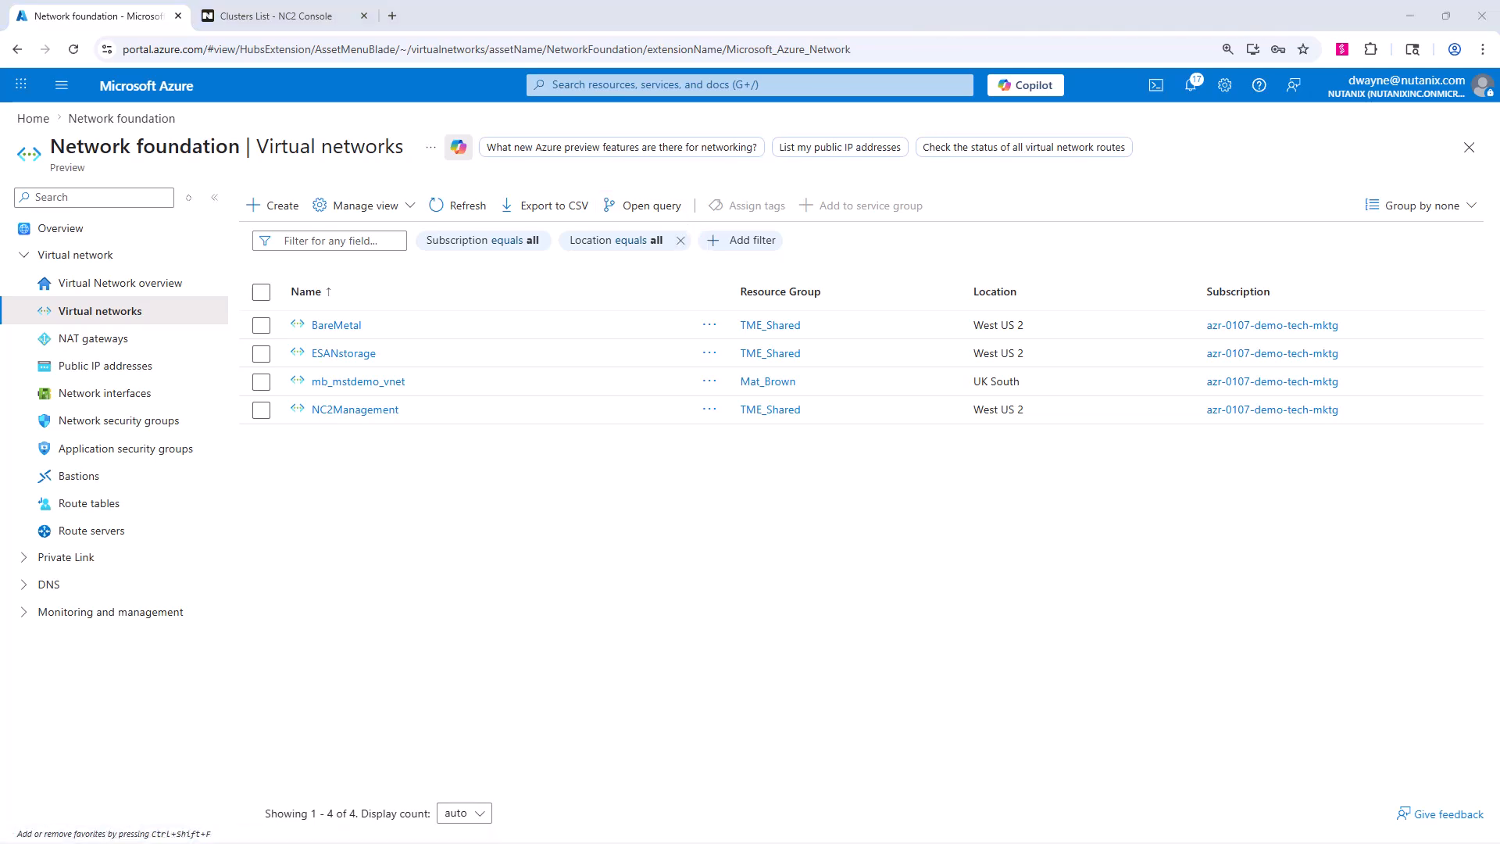
Open the tmejump VM from the Azure virtual machines list.
click(651, 87)
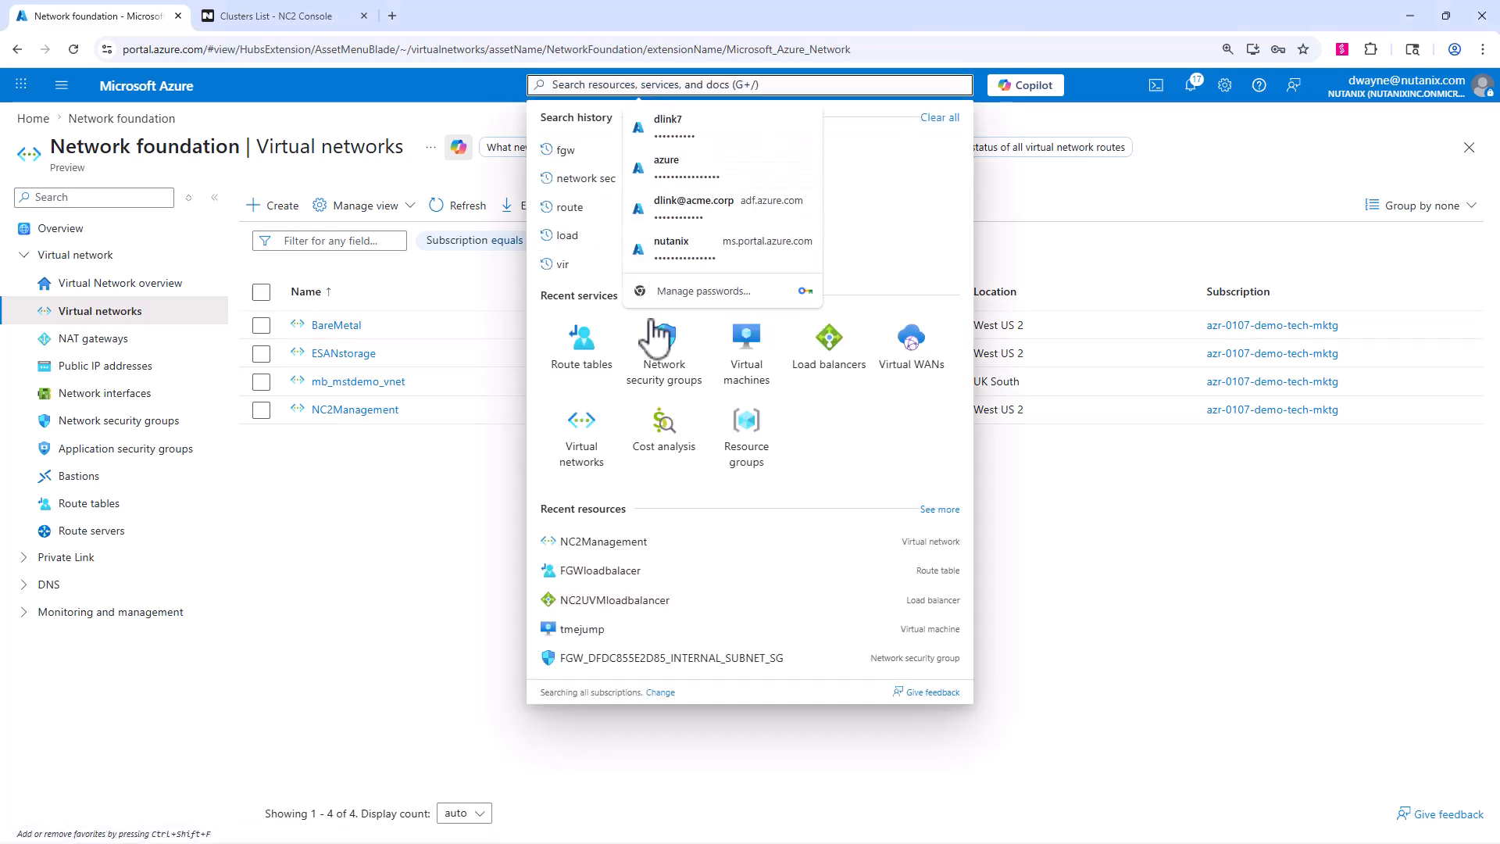
click(744, 342)
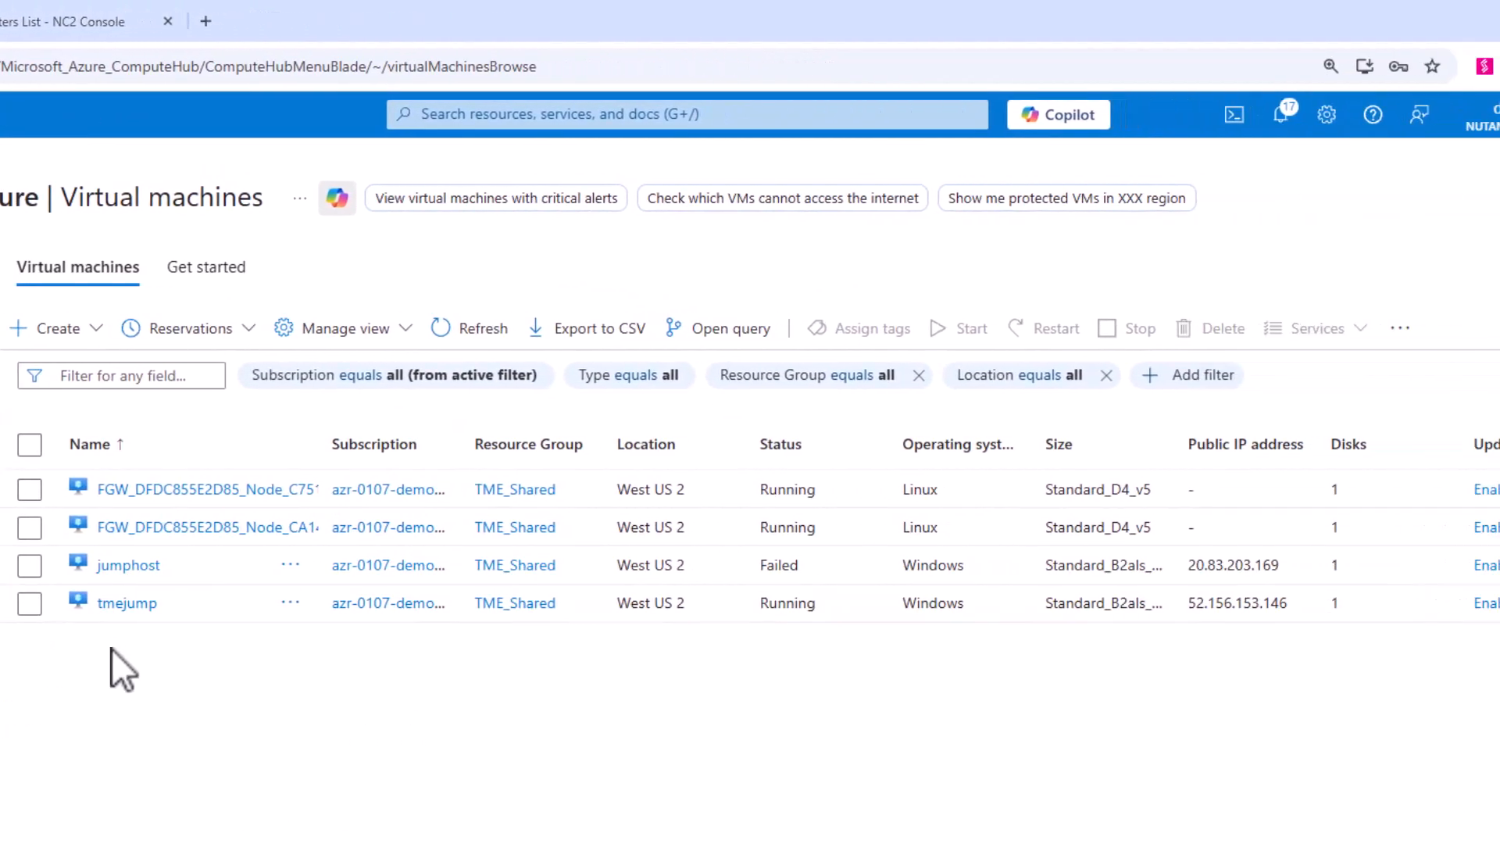
click(119, 602)
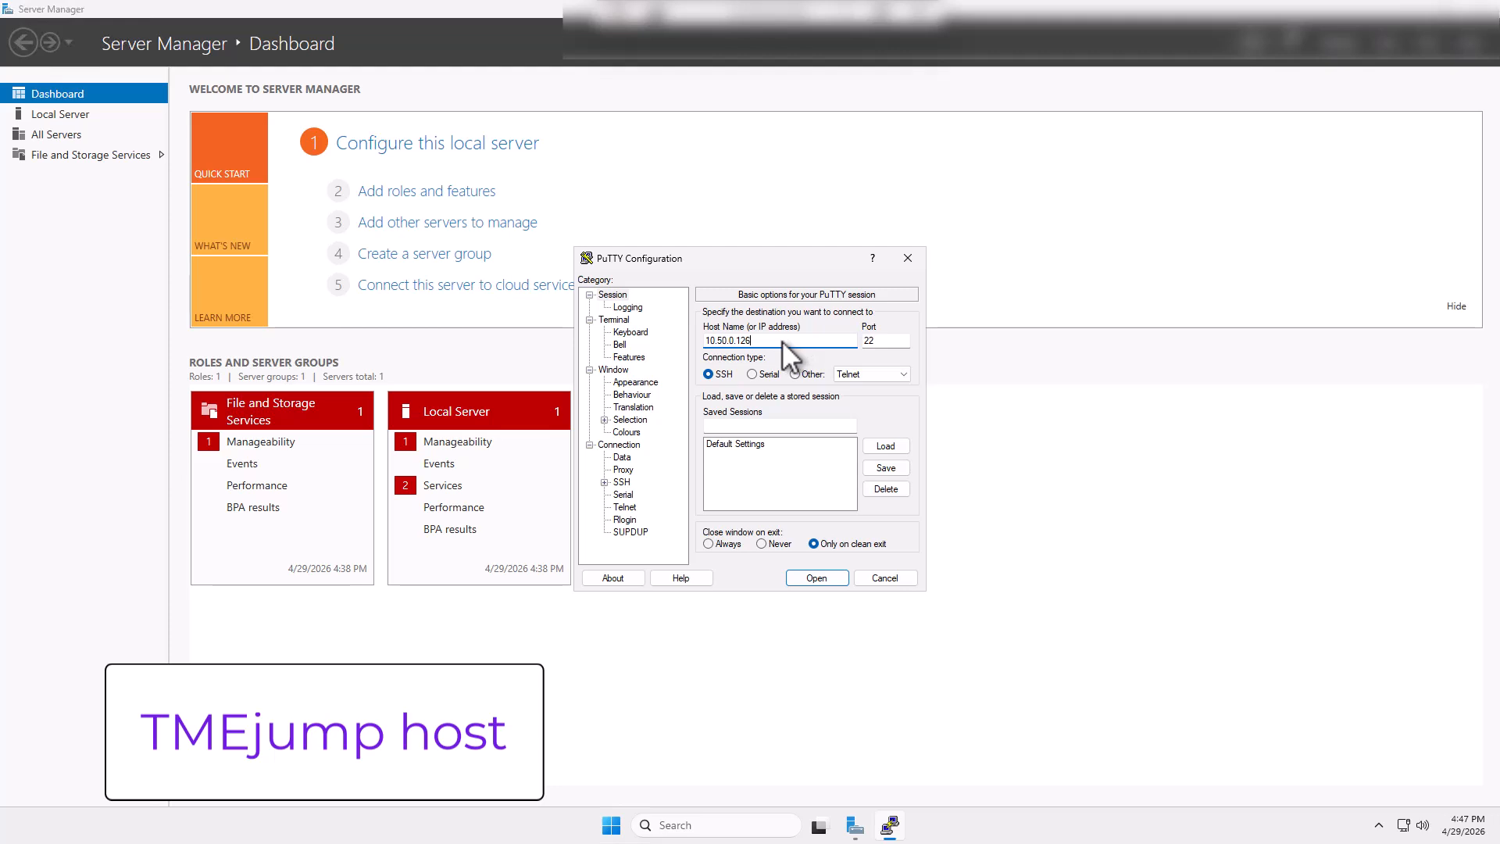
From the tmejump host, open a PuTTY SSH session to 10.50.0.126 on port 22 and enlarge the terminal window.
click(816, 578)
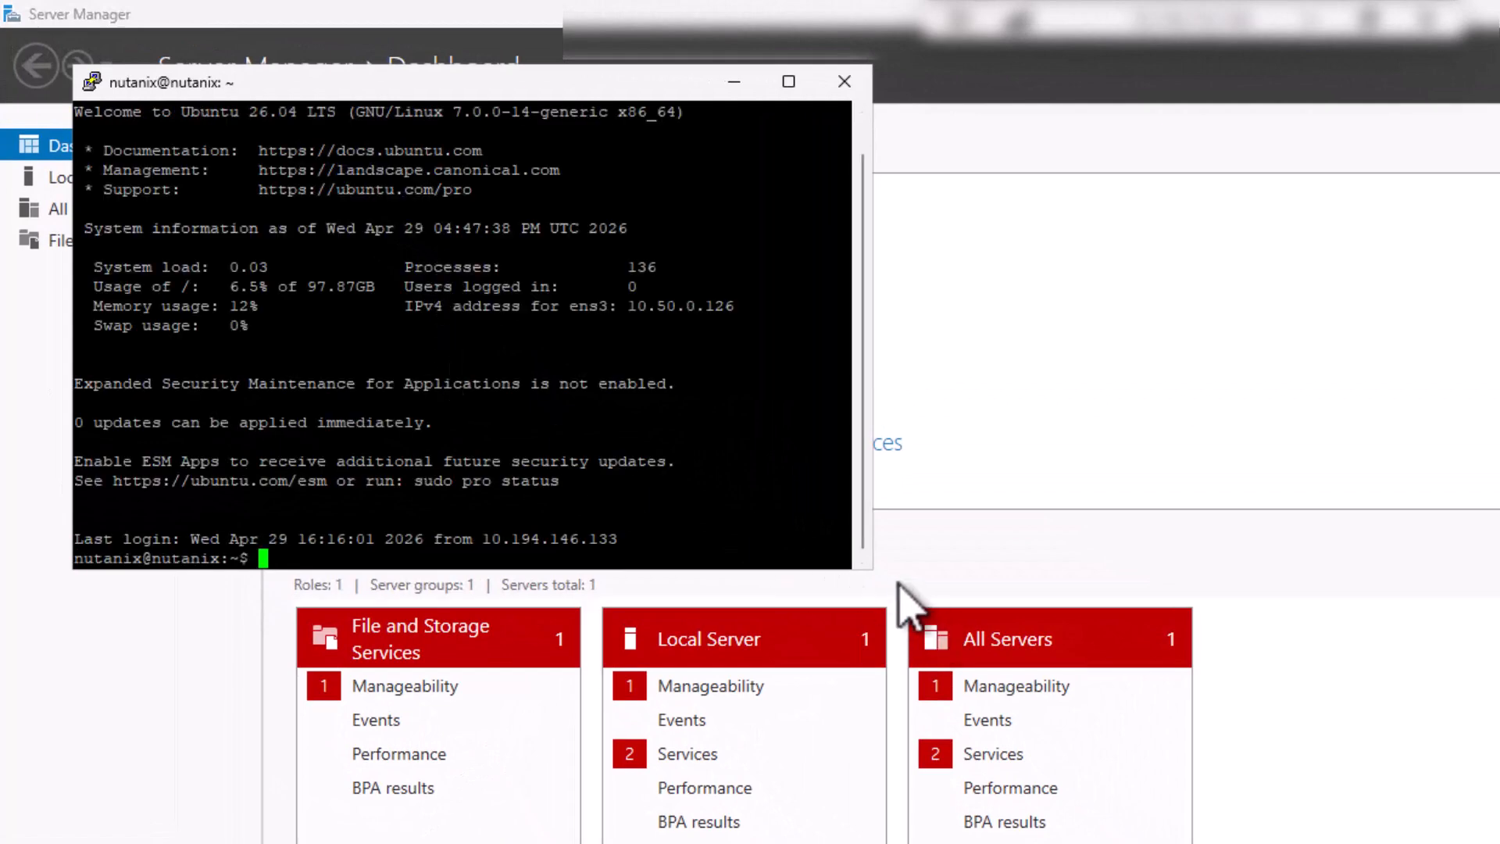
drag(871, 568, 1134, 647)
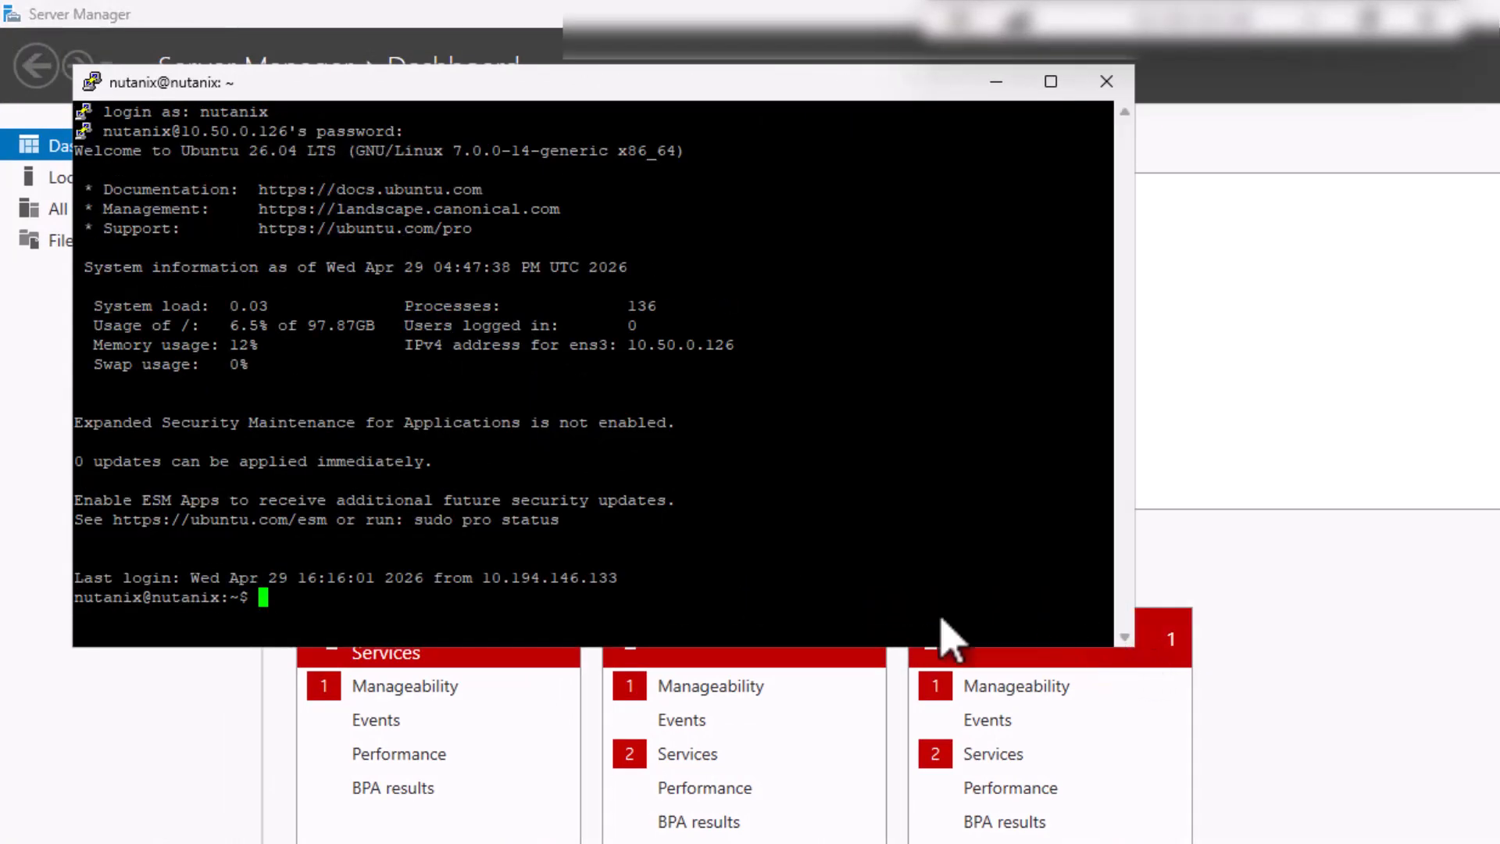